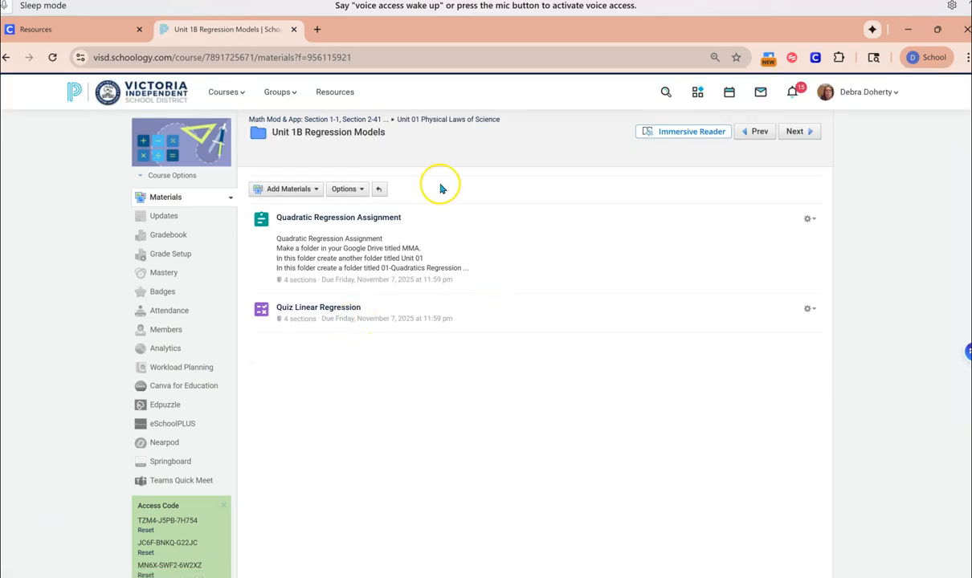
# Open the Quadratic Regression Assignment, follow its link to the form, and continue to the form's second page.
pyautogui.click(350, 222)
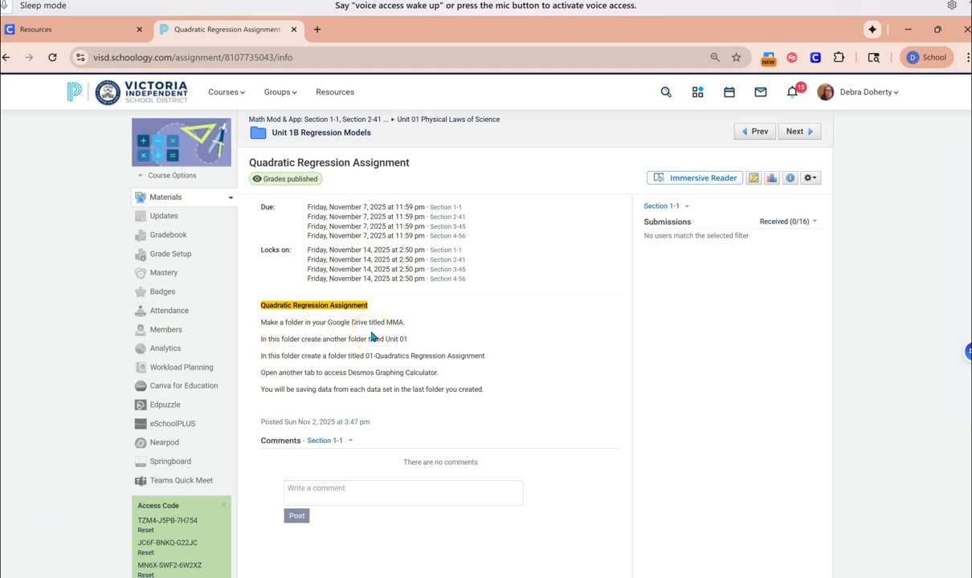
pyautogui.click(331, 311)
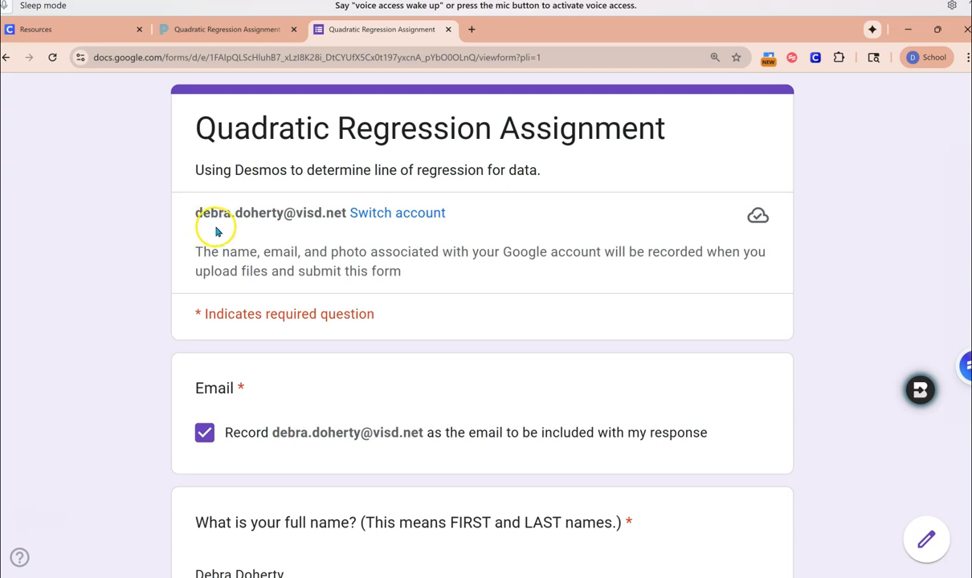
pyautogui.scroll(-2, 337, 370)
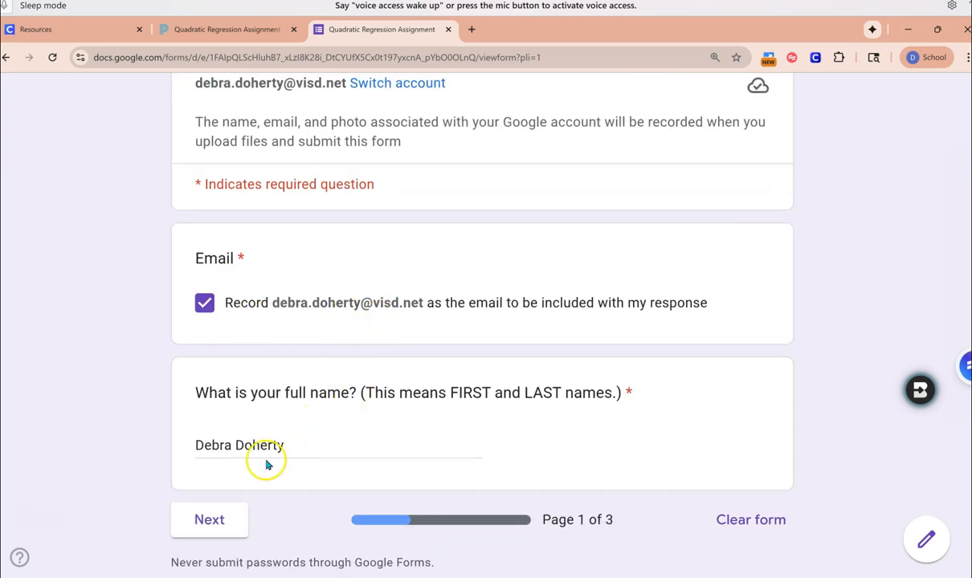
pyautogui.click(211, 521)
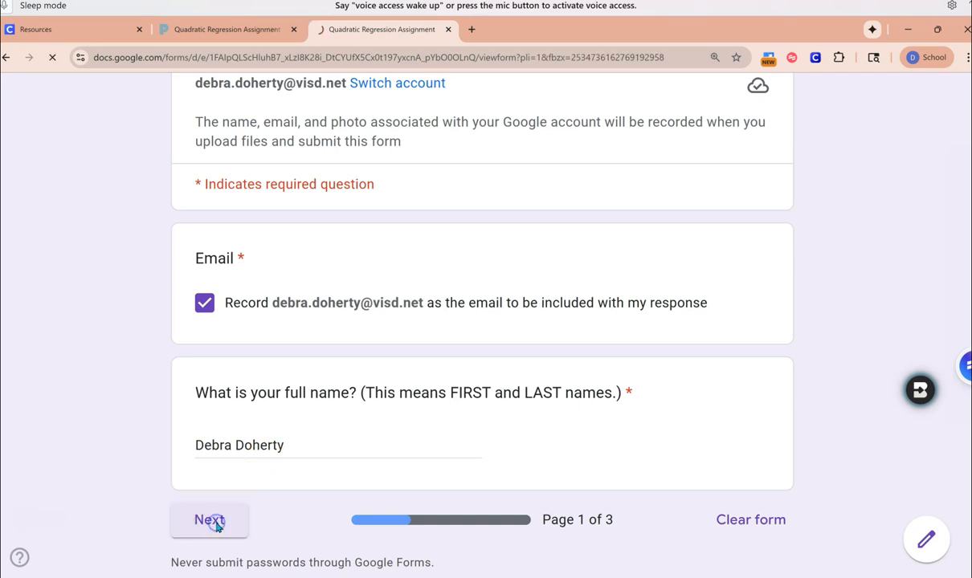
# Remove the previously uploaded files from the graph question and the regression model question in Problem Set #1.
pyautogui.scroll(-1, 386, 446)
pyautogui.scroll(-4, 385, 445)
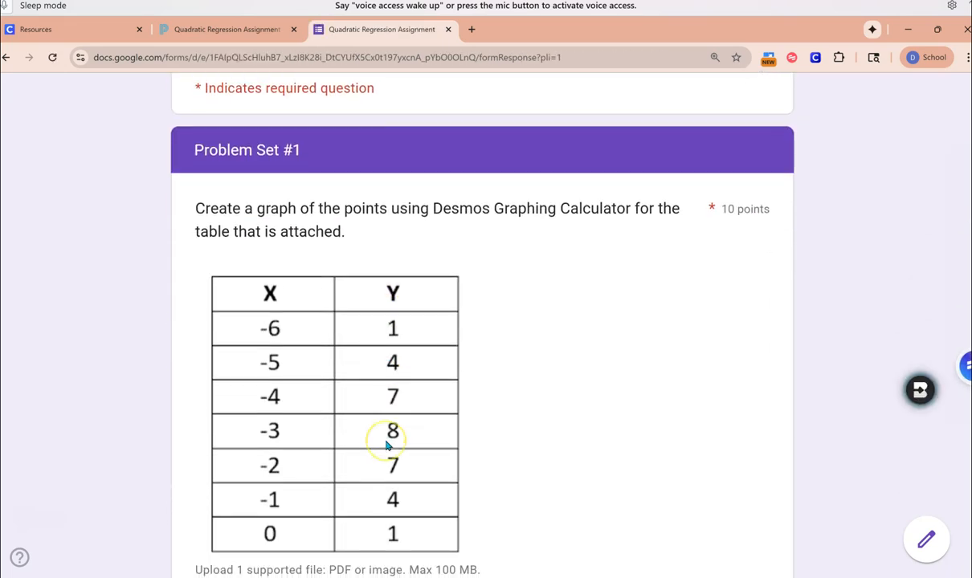
pyautogui.click(367, 419)
pyautogui.scroll(-3, 564, 402)
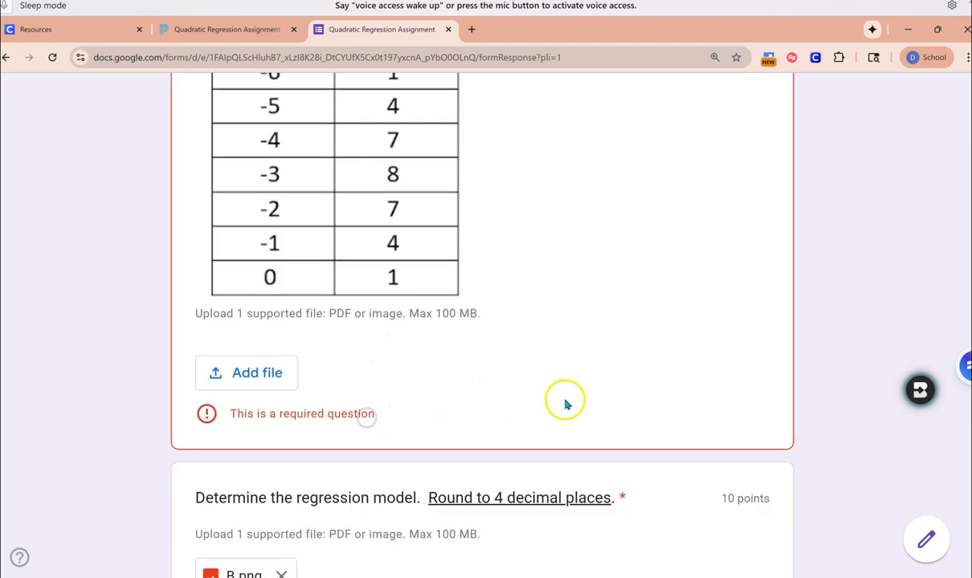
pyautogui.click(282, 444)
pyautogui.scroll(-6, 385, 410)
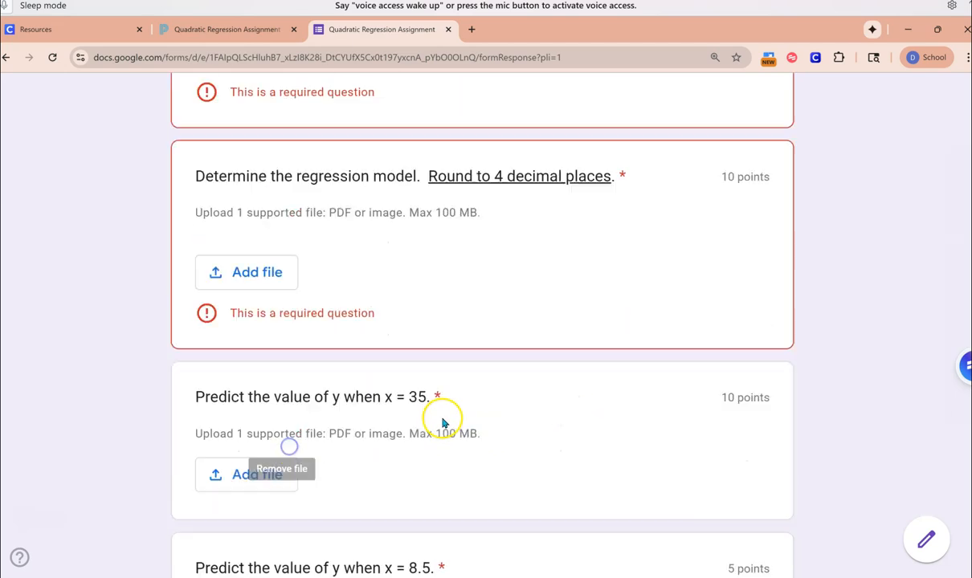
# Clear the old answers for x = 8.5 and y = -41.14, and remove d.png from the y = .7619 question.
pyautogui.scroll(1, 379, 417)
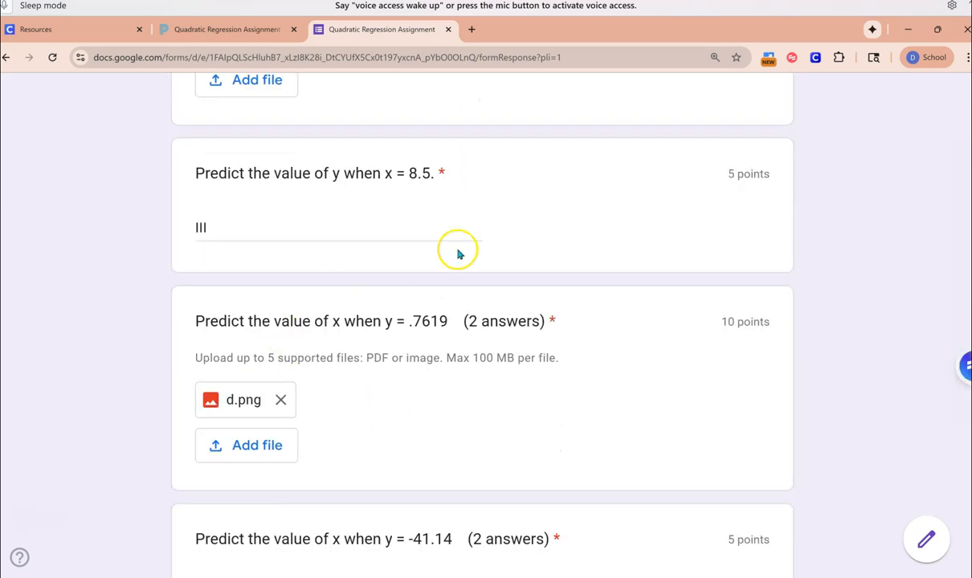
pyautogui.moveTo(264, 232); pyautogui.dragTo(103, 239)
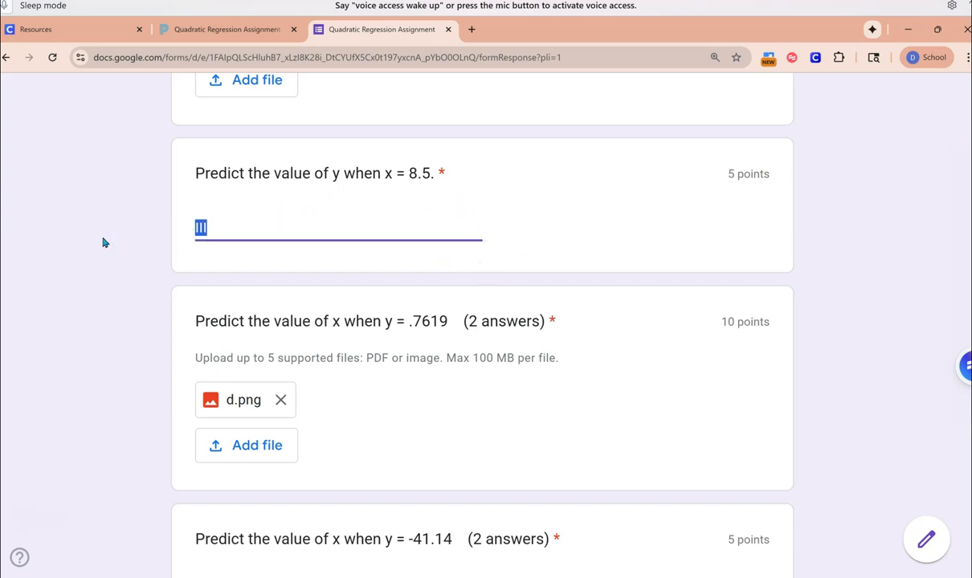
pyautogui.click(281, 399)
pyautogui.scroll(-4, 434, 395)
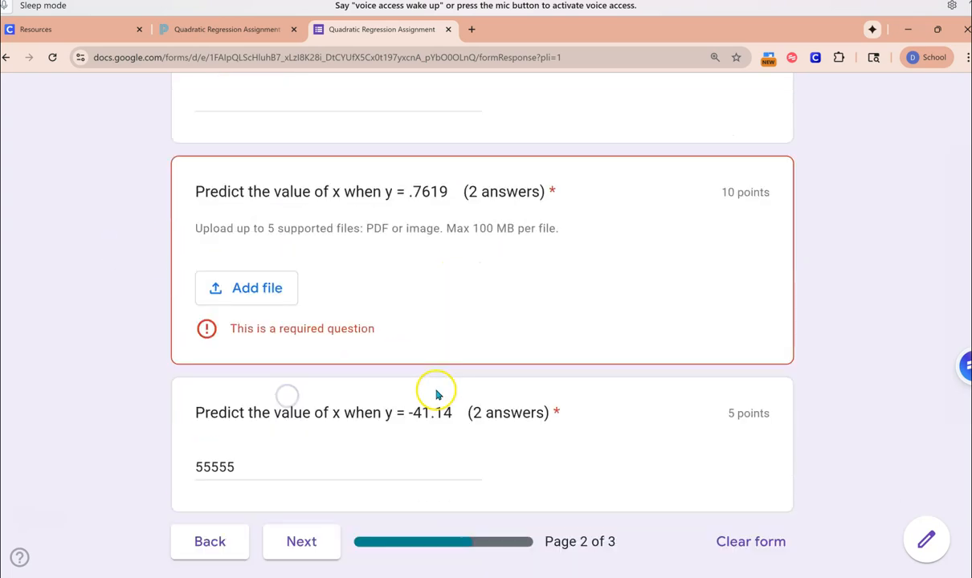
pyautogui.moveTo(273, 338); pyautogui.dragTo(46, 335)
pyautogui.press('BackSpace')
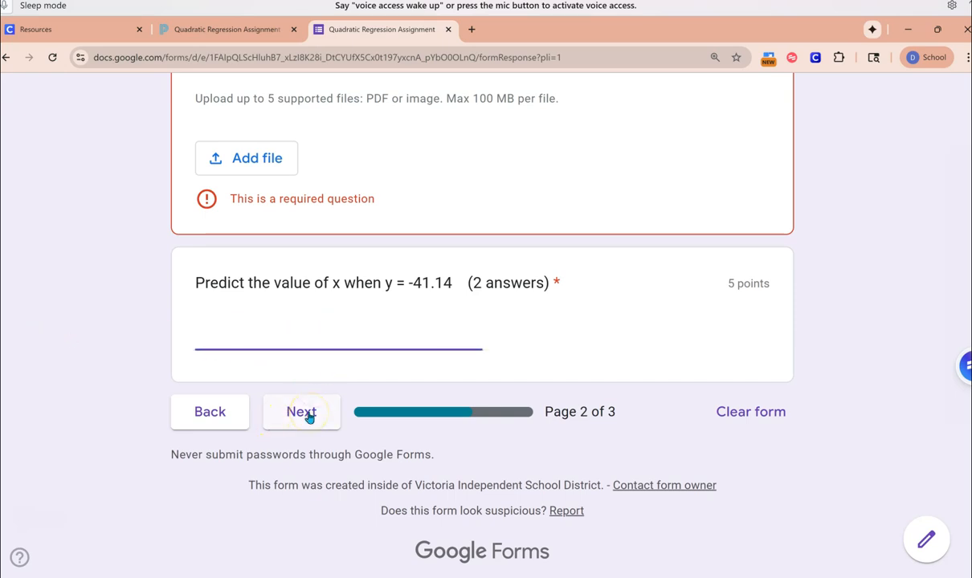
# Search for "desmos graphing" in a new browser tab and open the Desmos Graphing Calculator.
pyautogui.scroll(8, 305, 413)
pyautogui.scroll(8, 427, 421)
pyautogui.scroll(-1, 436, 416)
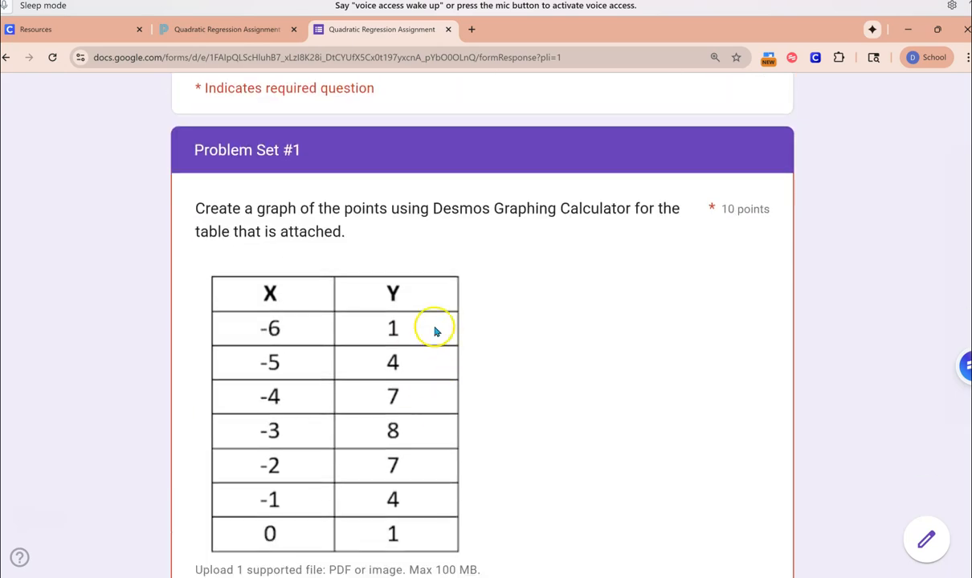
pyautogui.scroll(-2, 434, 332)
pyautogui.scroll(1, 434, 341)
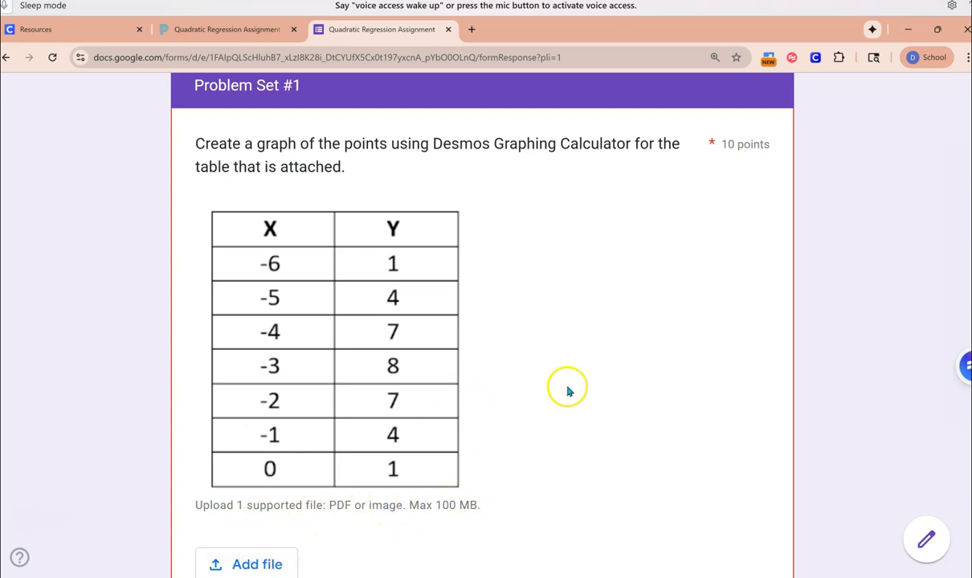
pyautogui.click(473, 30)
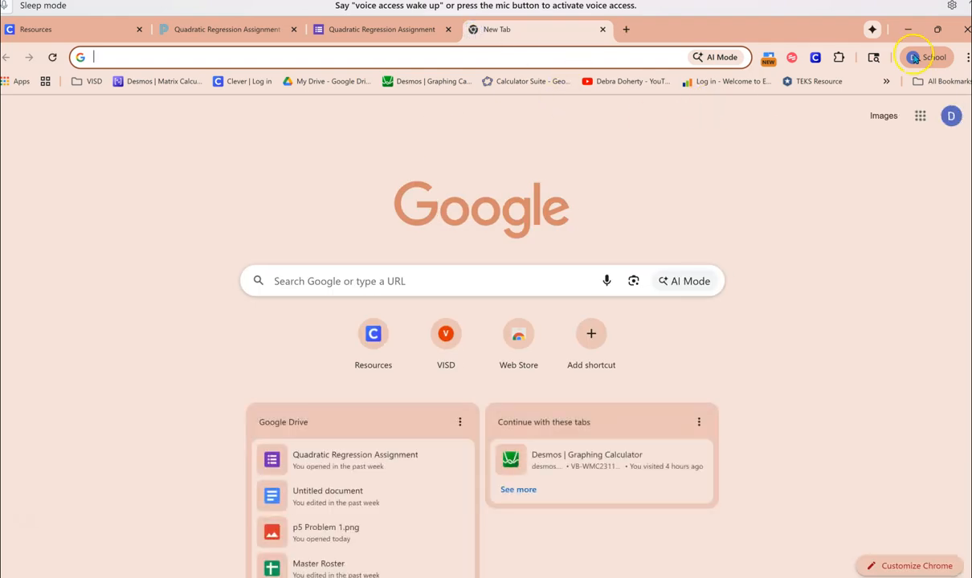
pyautogui.click(385, 57)
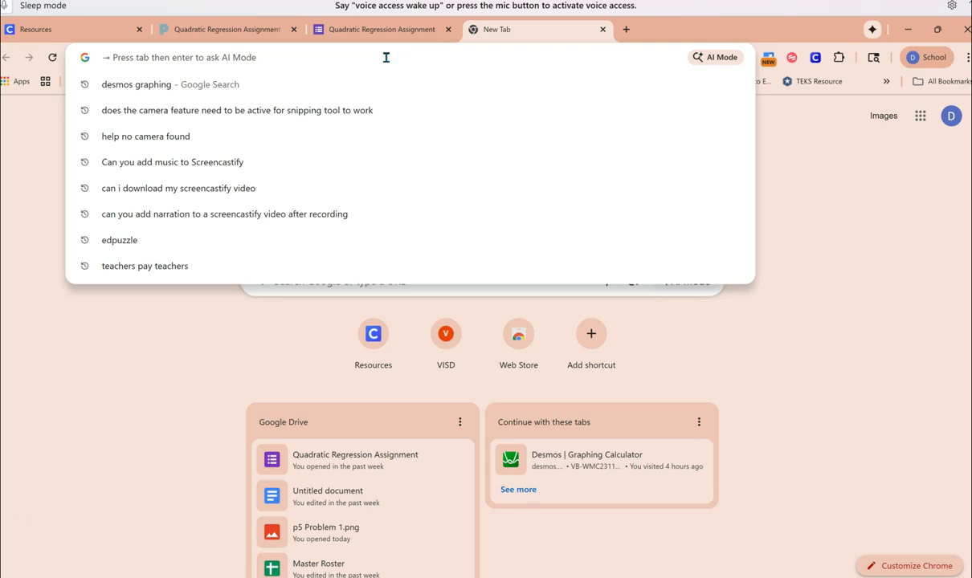
pyautogui.write('desmos')
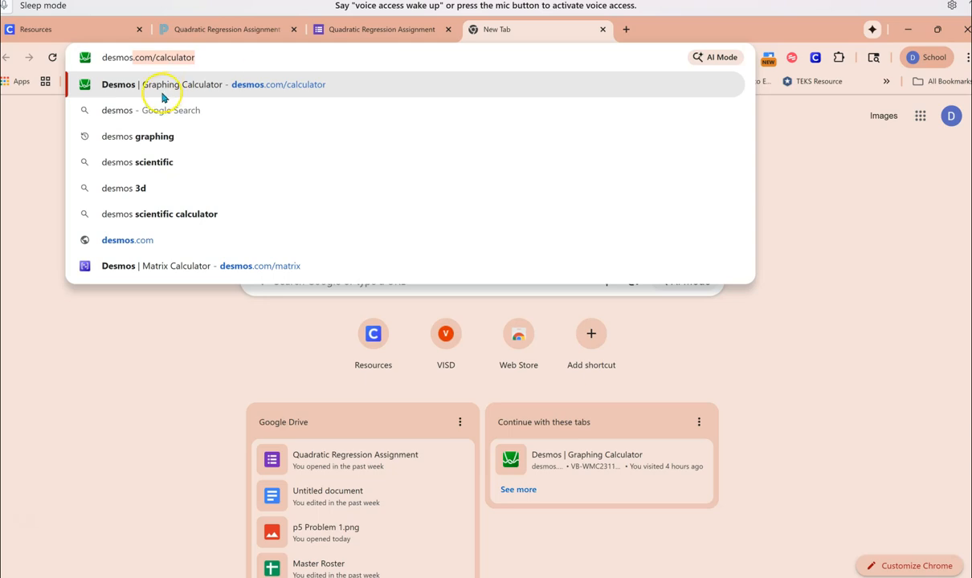
pyautogui.click(115, 137)
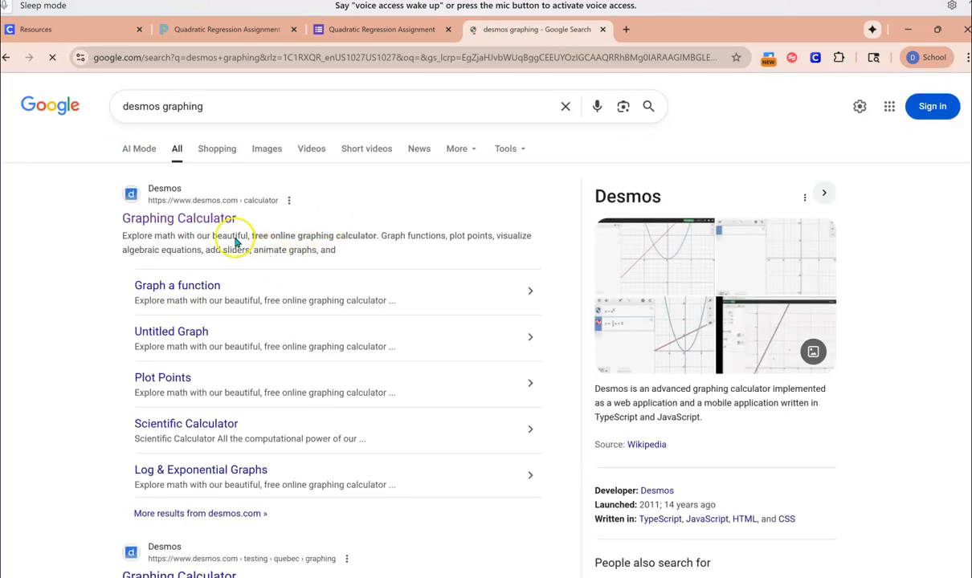
pyautogui.click(192, 219)
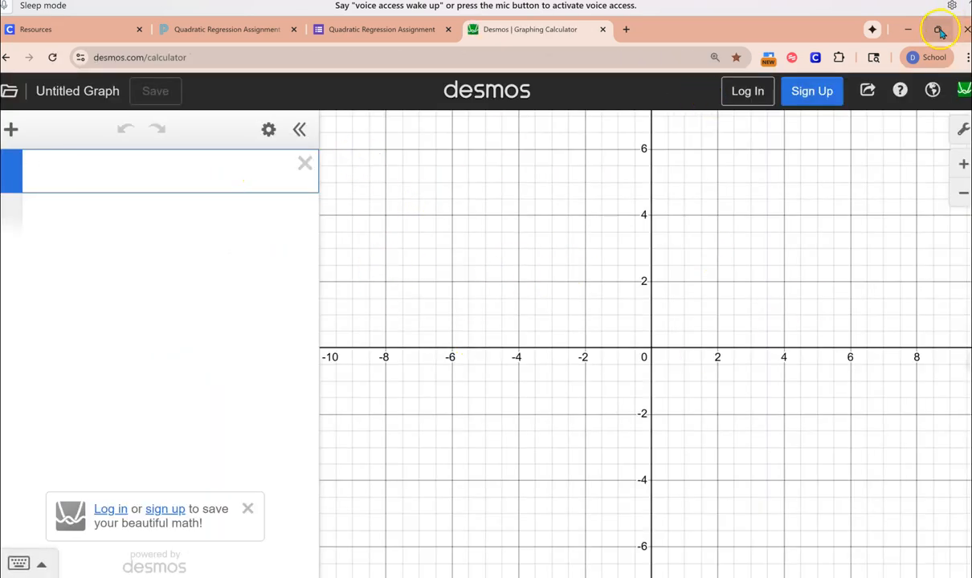
# Detach the assignment form and the Desmos calculator from the browser window into separate windows.
pyautogui.moveTo(938, 30)
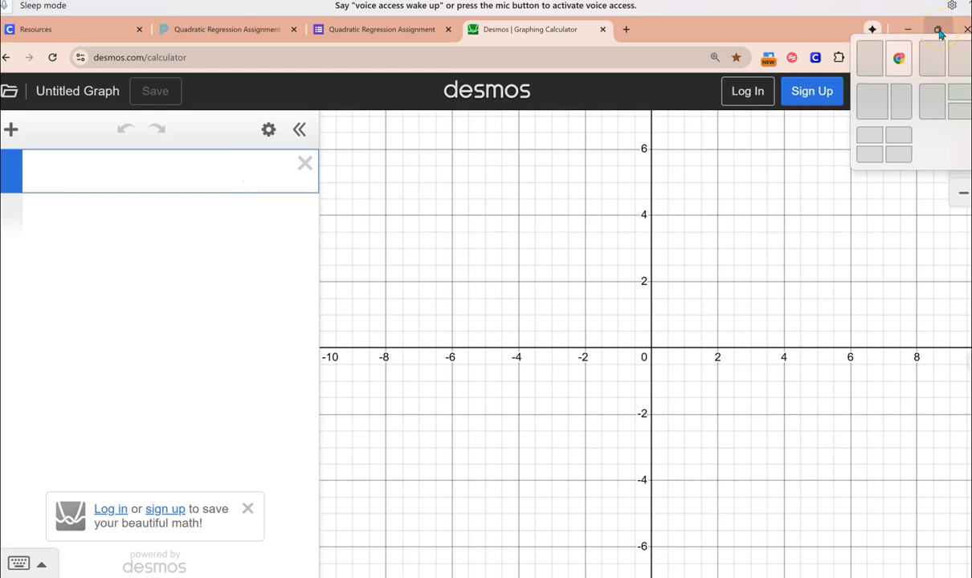
pyautogui.click(939, 29)
pyautogui.moveTo(710, 68); pyautogui.dragTo(277, 122)
pyautogui.moveTo(720, 70); pyautogui.dragTo(672, 158)
pyautogui.moveTo(534, 163); pyautogui.dragTo(353, 64)
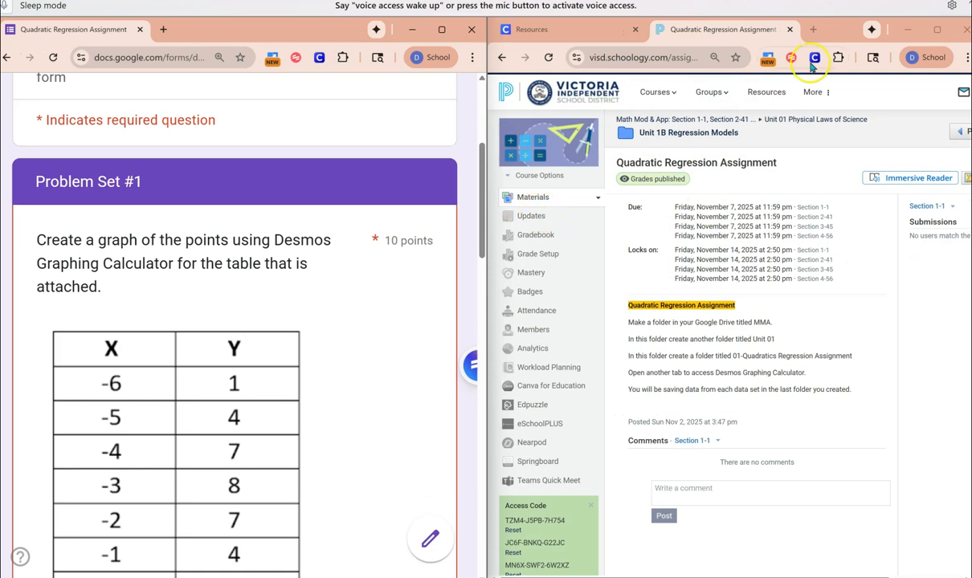
pyautogui.moveTo(829, 39); pyautogui.dragTo(793, 123)
pyautogui.moveTo(278, 19); pyautogui.dragTo(361, 31)
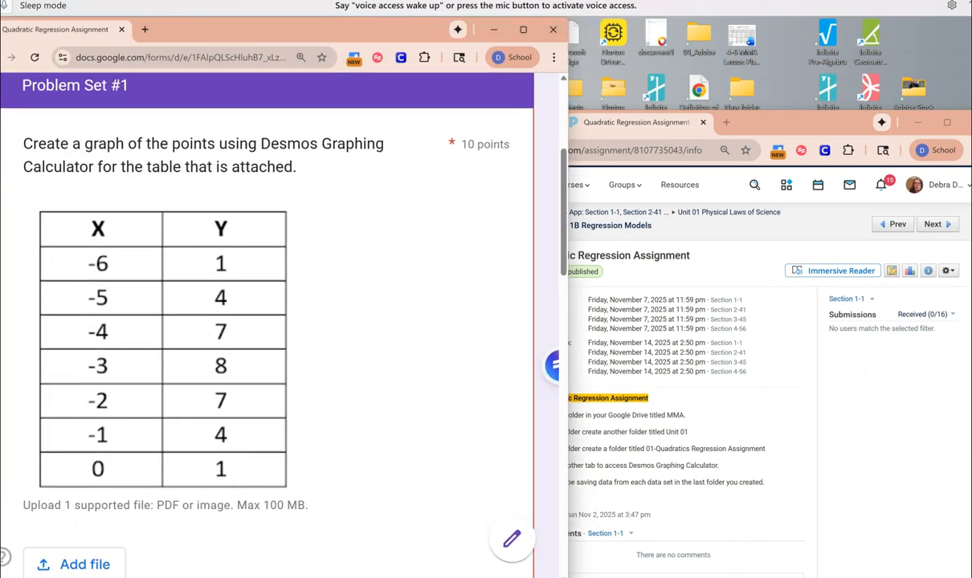
# Arrange the Desmos calculator and the Quadratic Regression Assignment form side by side, each filling half the screen.
pyautogui.moveTo(724, 576)
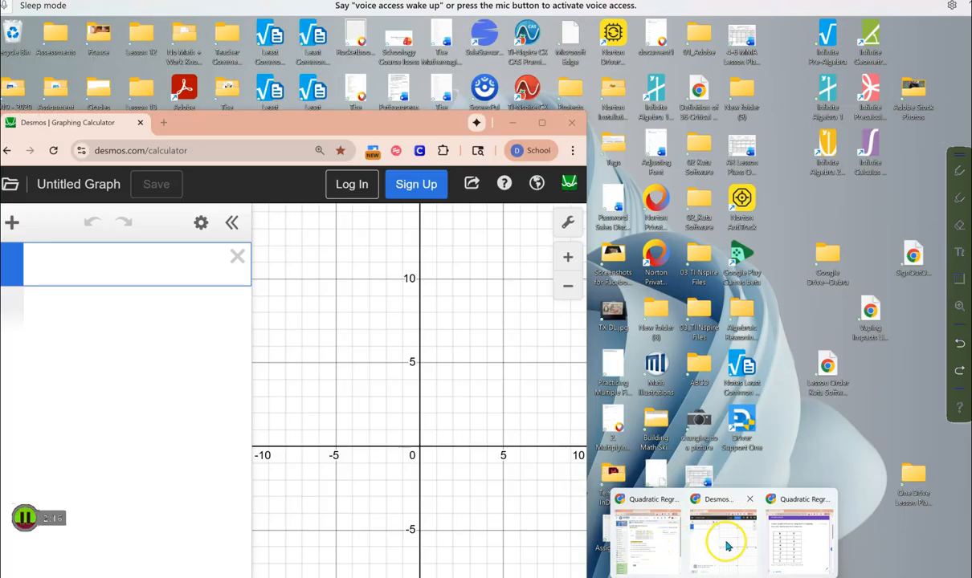
pyautogui.click(718, 547)
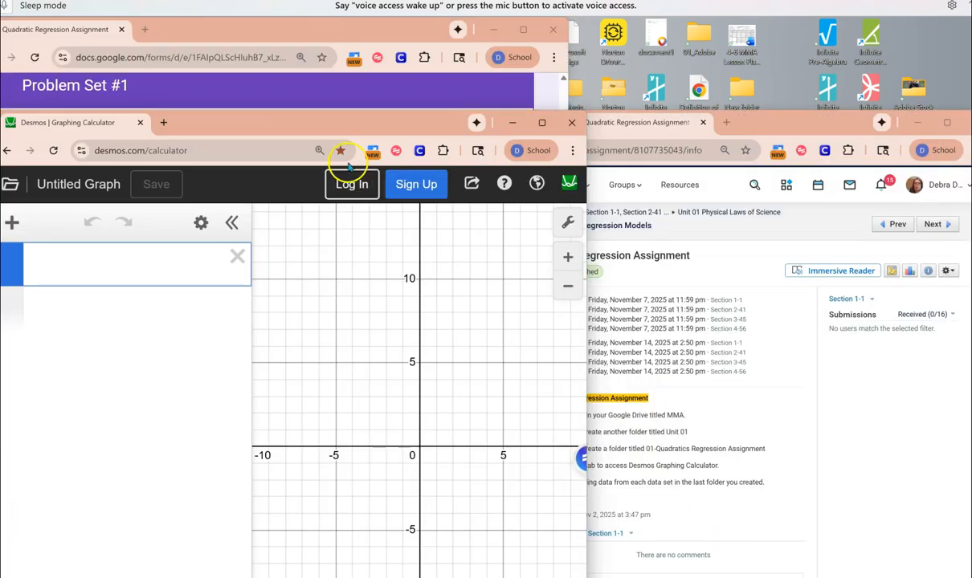
pyautogui.moveTo(321, 110); pyautogui.dragTo(470, 72)
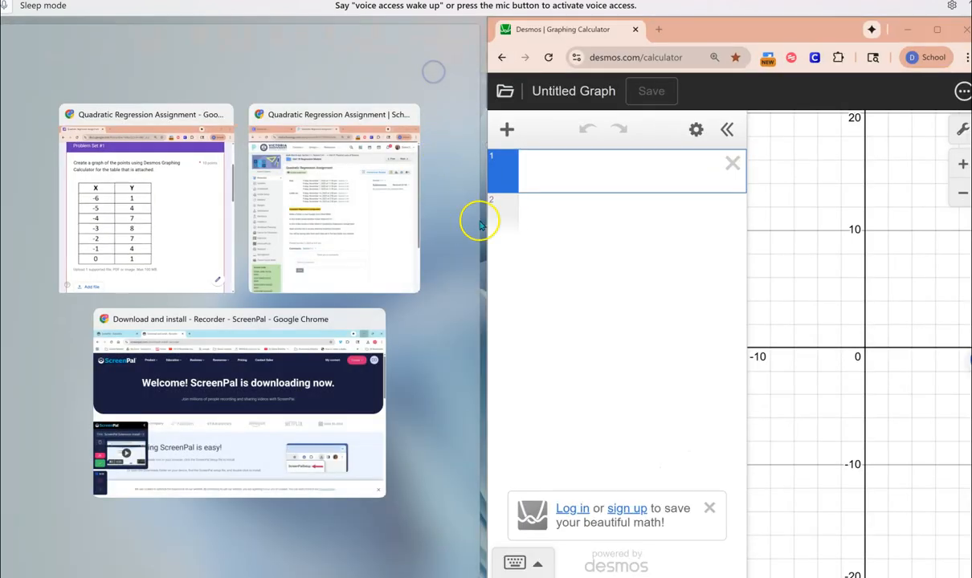
pyautogui.click(134, 223)
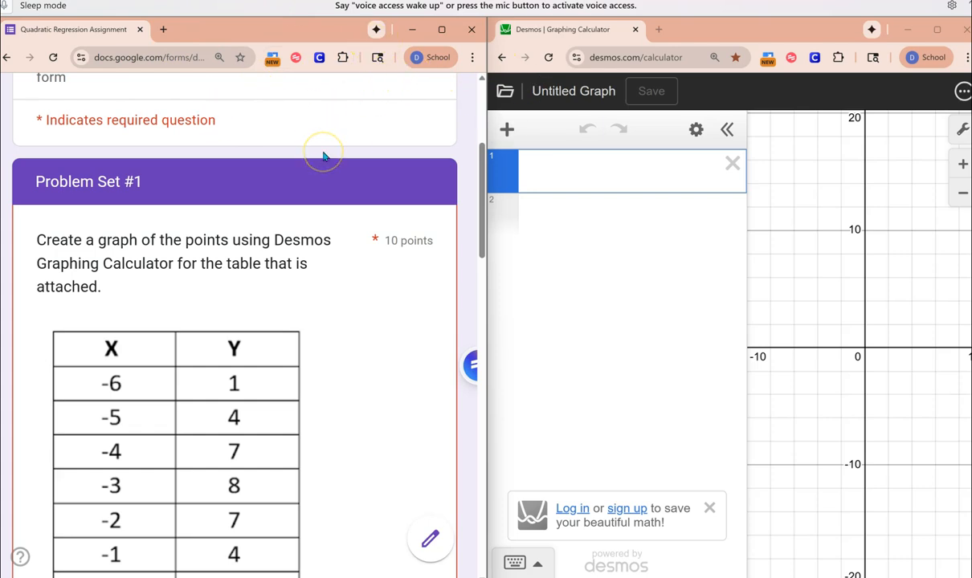
# Add a table to the Desmos graph and fill its x column with -6, -5, -4, -3, -2, -1 and 0.
pyautogui.click(506, 131)
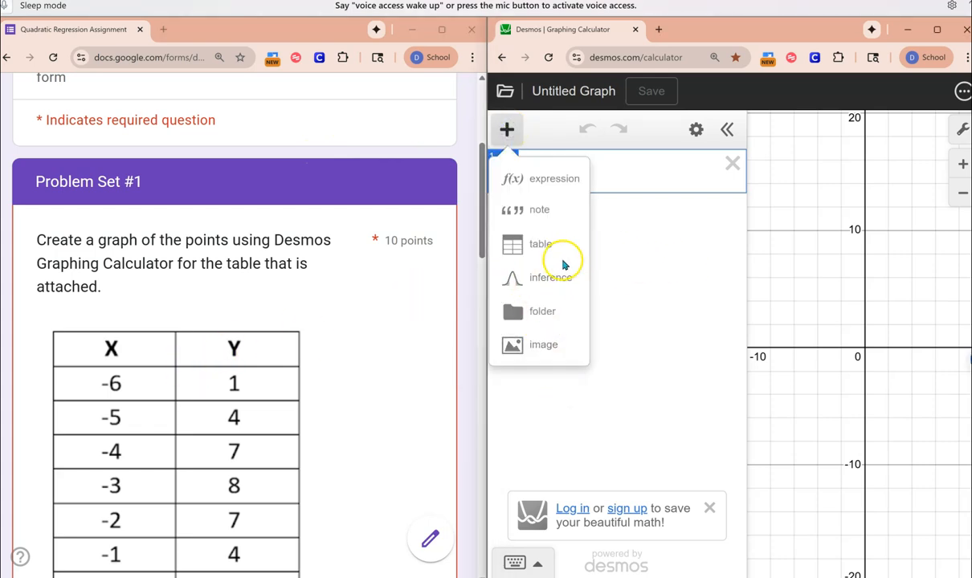
pyautogui.click(540, 246)
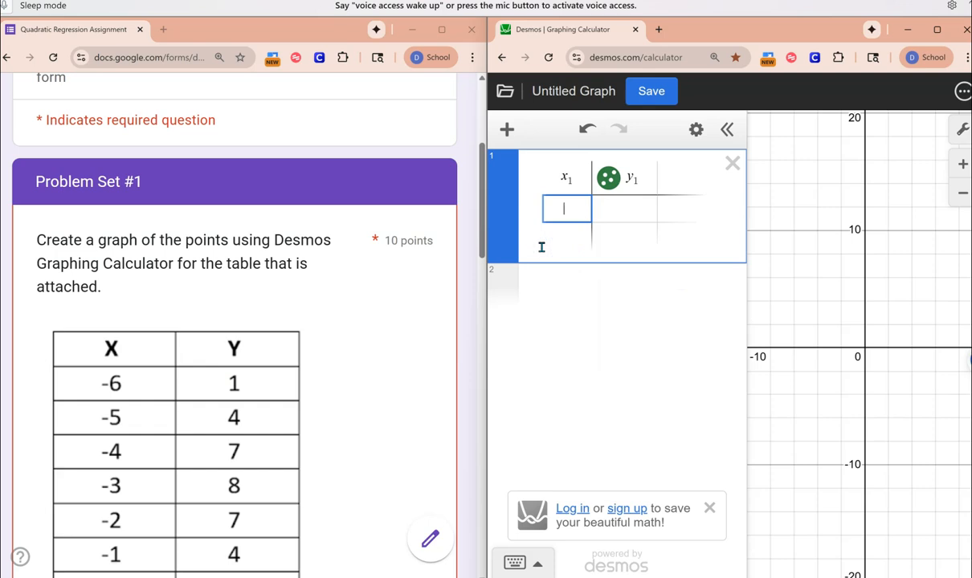
pyautogui.write('-6')
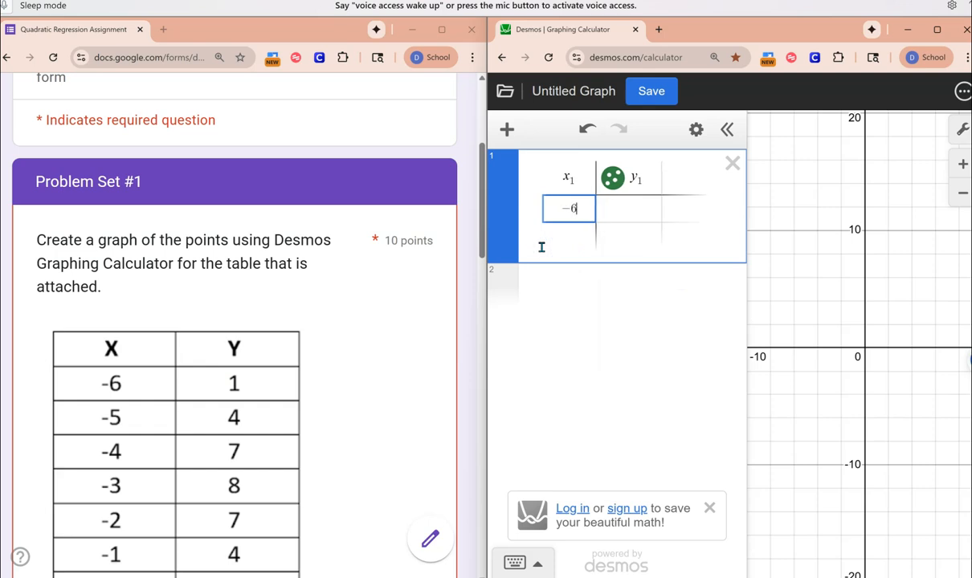
pyautogui.press('Return')
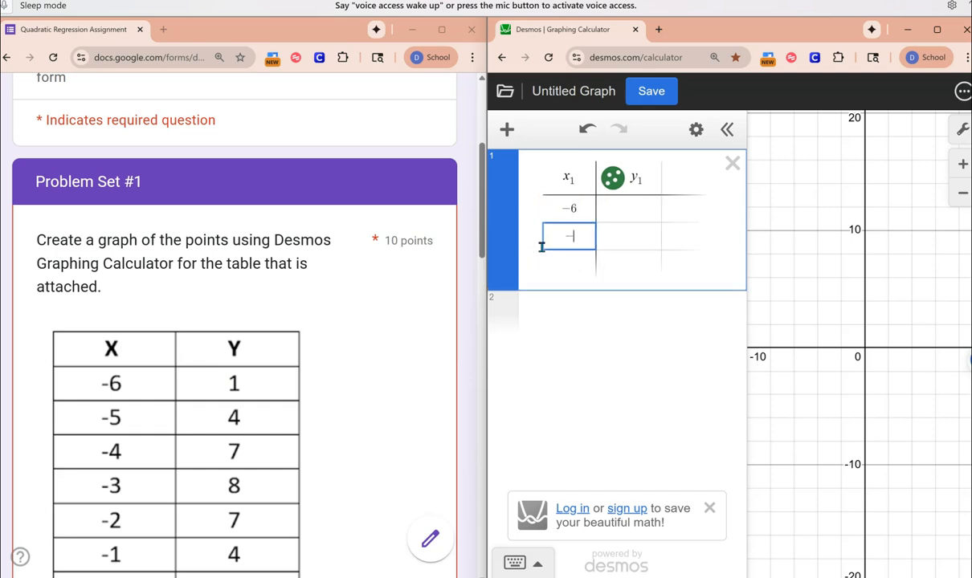
pyautogui.press('Return')
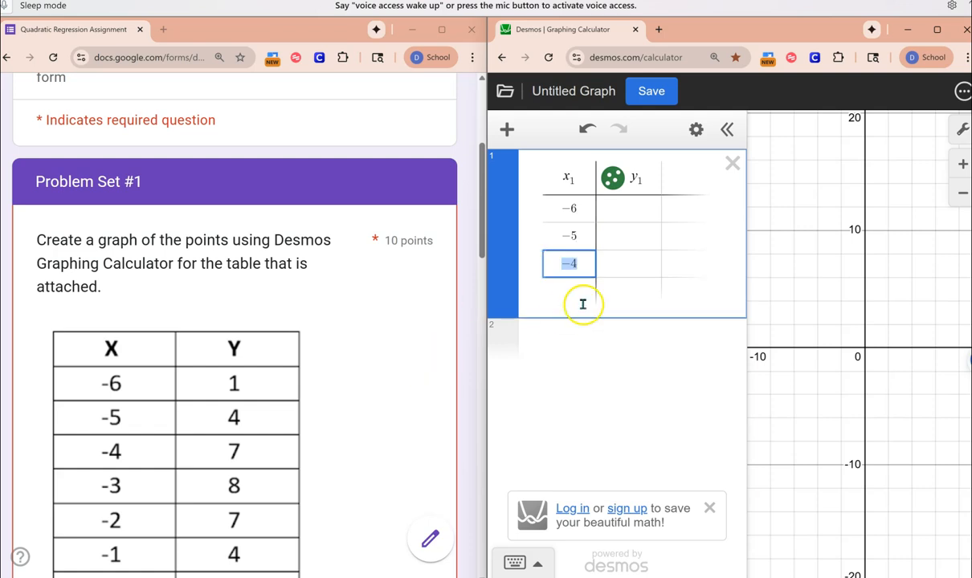
pyautogui.scroll(-1, 404, 375)
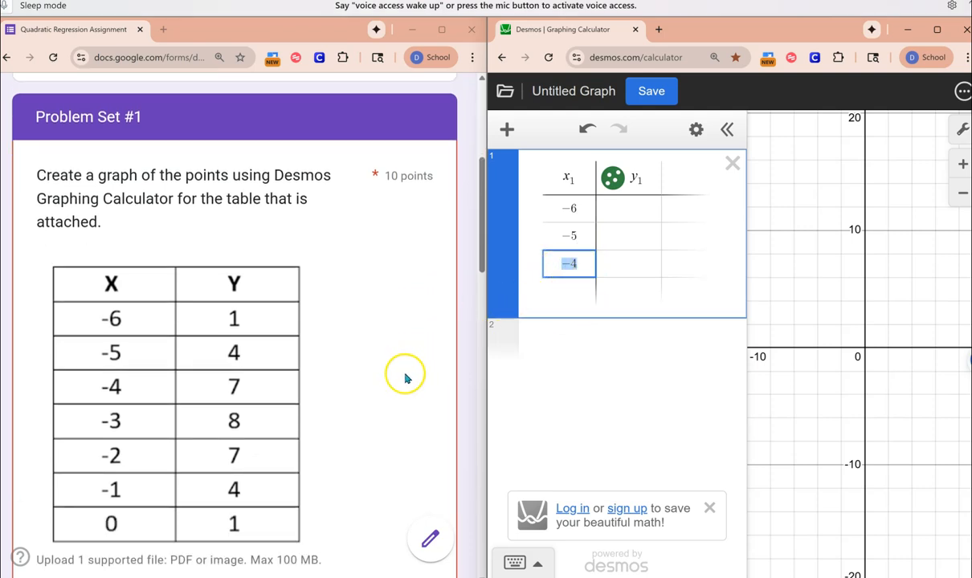
pyautogui.press('Return')
pyautogui.press('Return')
pyautogui.press('Return')
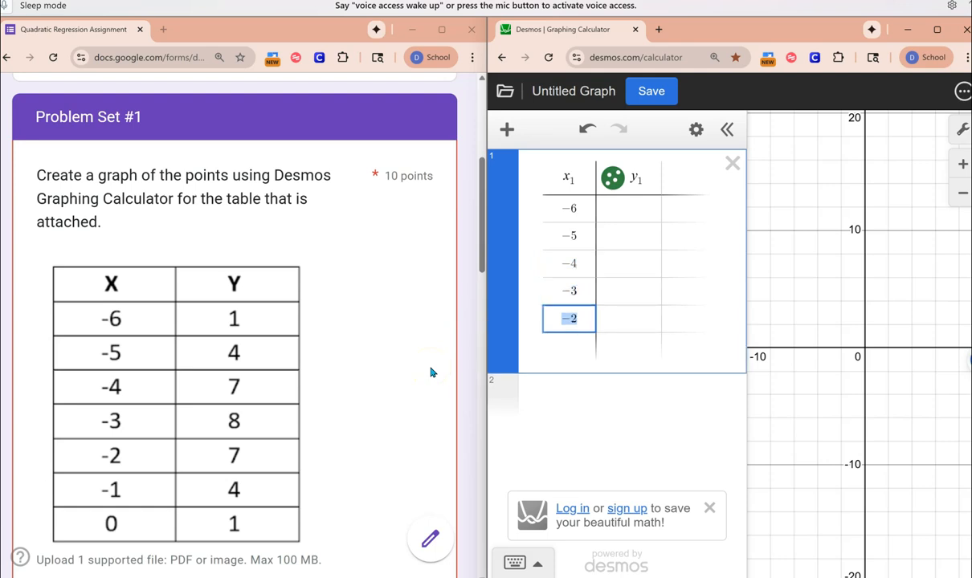
pyautogui.press('Return')
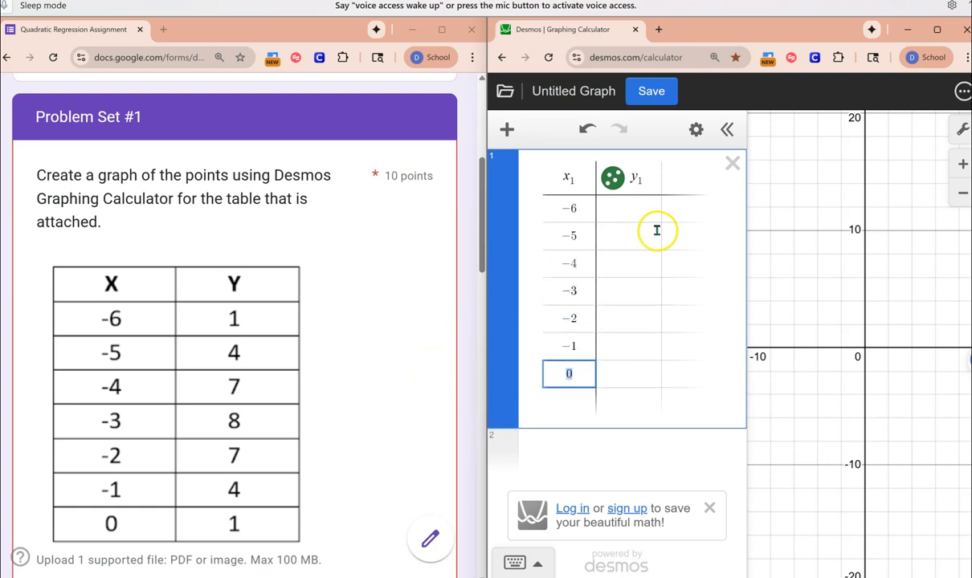
# Fill the table's y column with 1, 4, 7, 8, 7, 4 and 1 for x values -6 through 0.
pyautogui.click(624, 210)
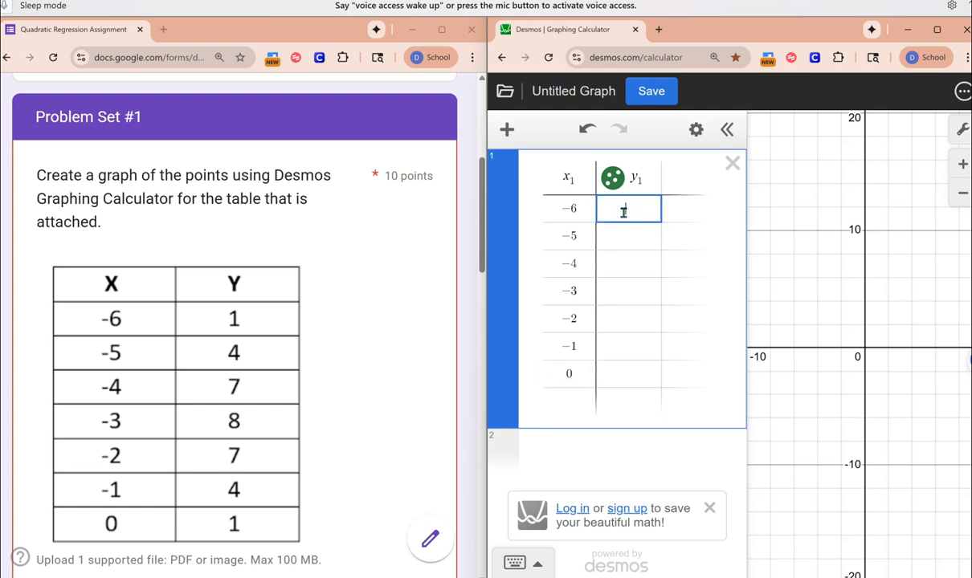
pyautogui.write('1')
pyautogui.press('Return')
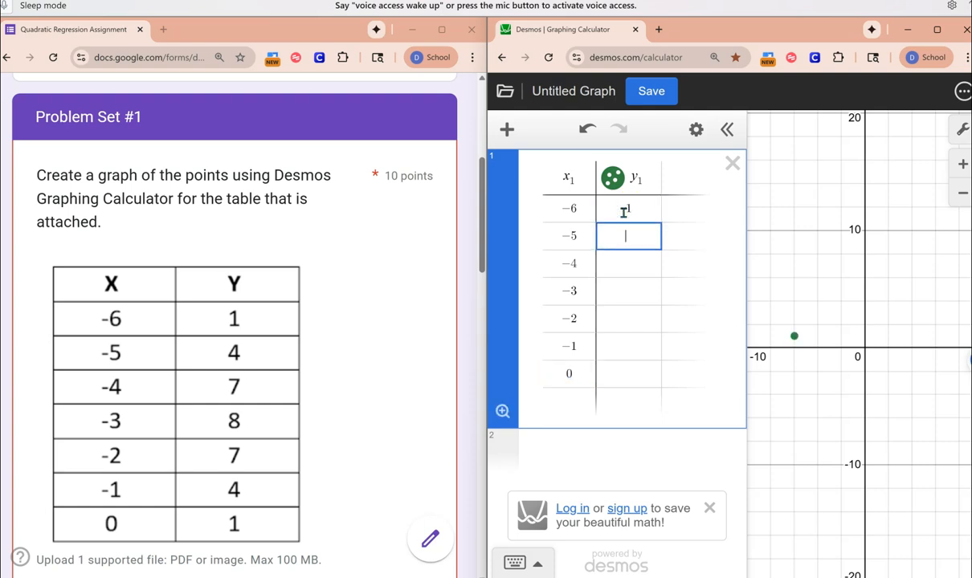
pyautogui.write('4')
pyautogui.press('Return')
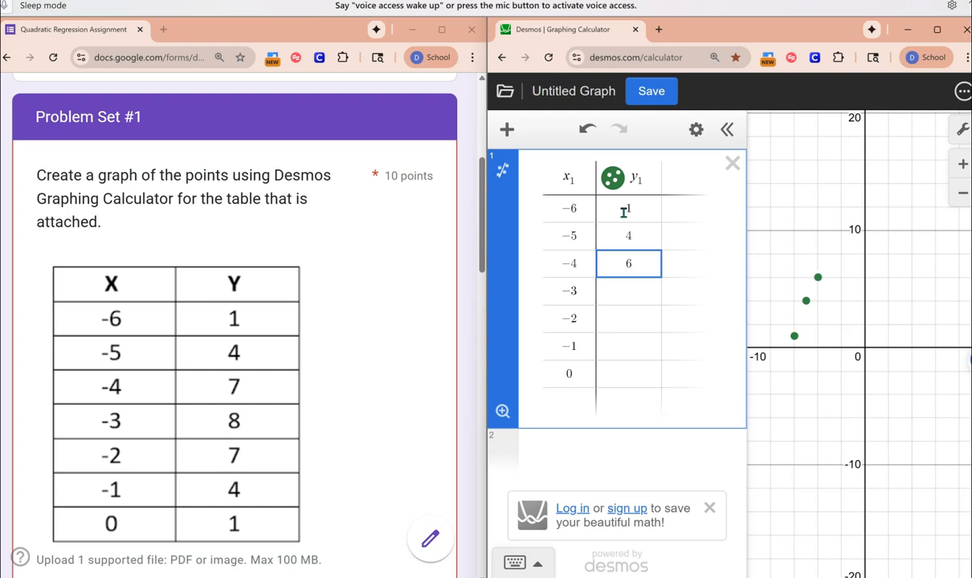
pyautogui.write('7')
pyautogui.press('Return')
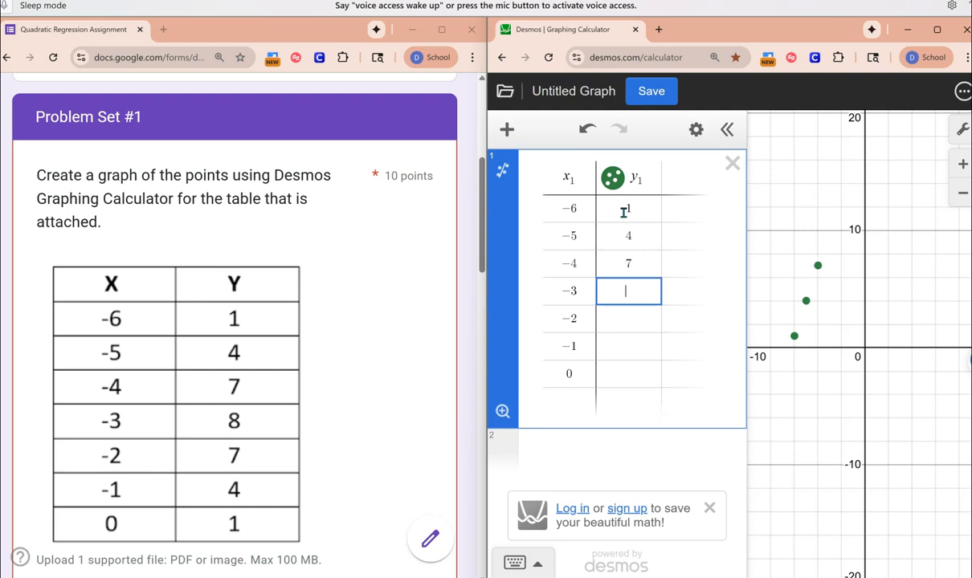
pyautogui.write('8')
pyautogui.press('Return')
pyautogui.write('7')
pyautogui.press('Return')
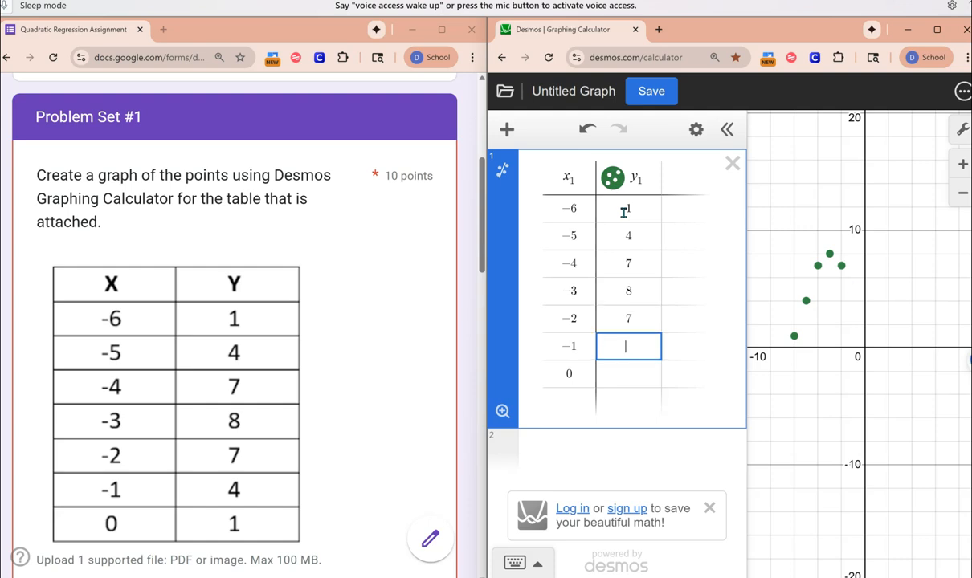
pyautogui.write('4')
pyautogui.press('Return')
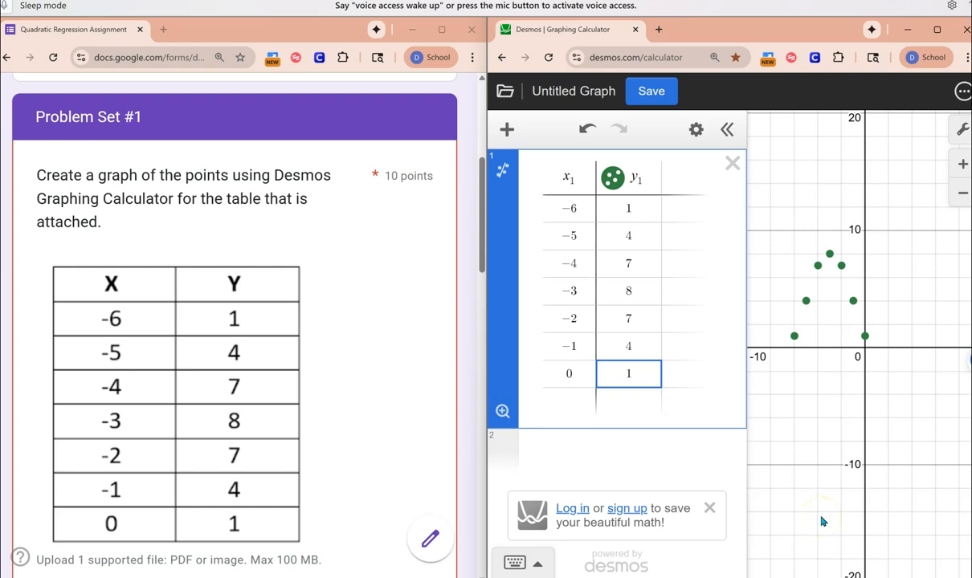
# Capture a rectangular screenshot of the plotted points on the Desmos graph, including the nearby axes.
pyautogui.press('super+shift+s')
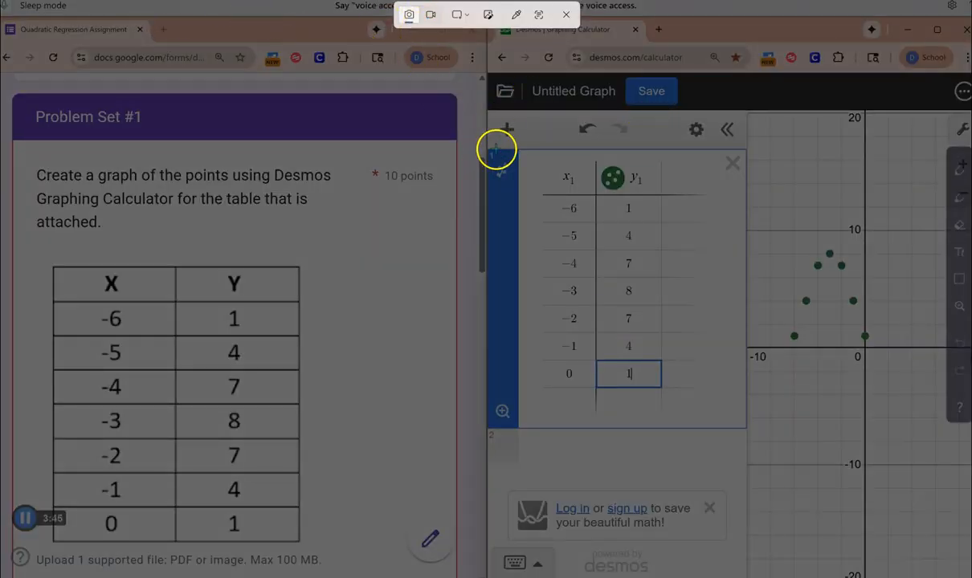
pyautogui.moveTo(753, 185); pyautogui.dragTo(882, 378)
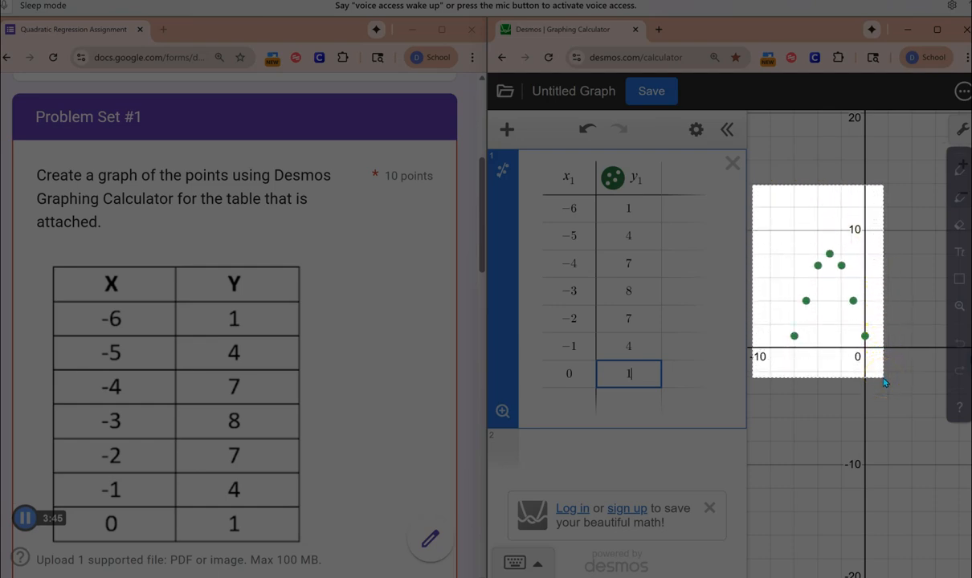
pyautogui.moveTo(883, 383); pyautogui.dragTo(883, 384)
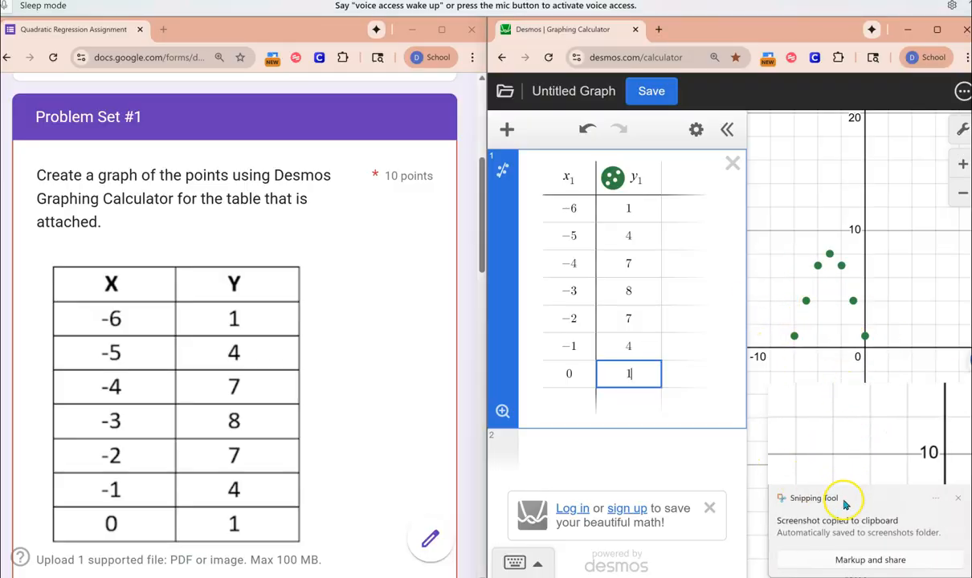
# Open the captured screenshot for markup in Snipping Tool and draw a yellow highlighter line beneath the graph.
pyautogui.click(880, 566)
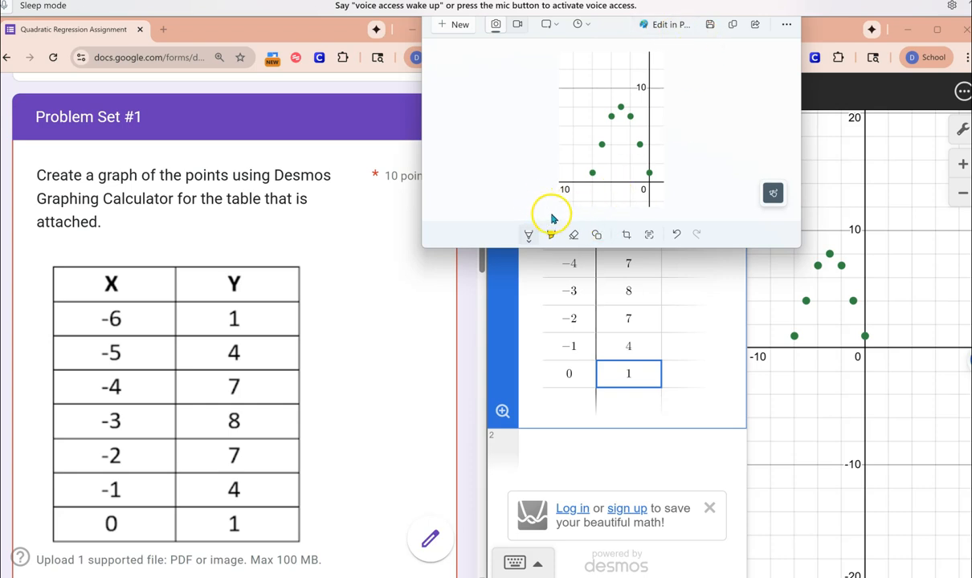
pyautogui.click(551, 235)
pyautogui.moveTo(547, 201); pyautogui.dragTo(669, 213)
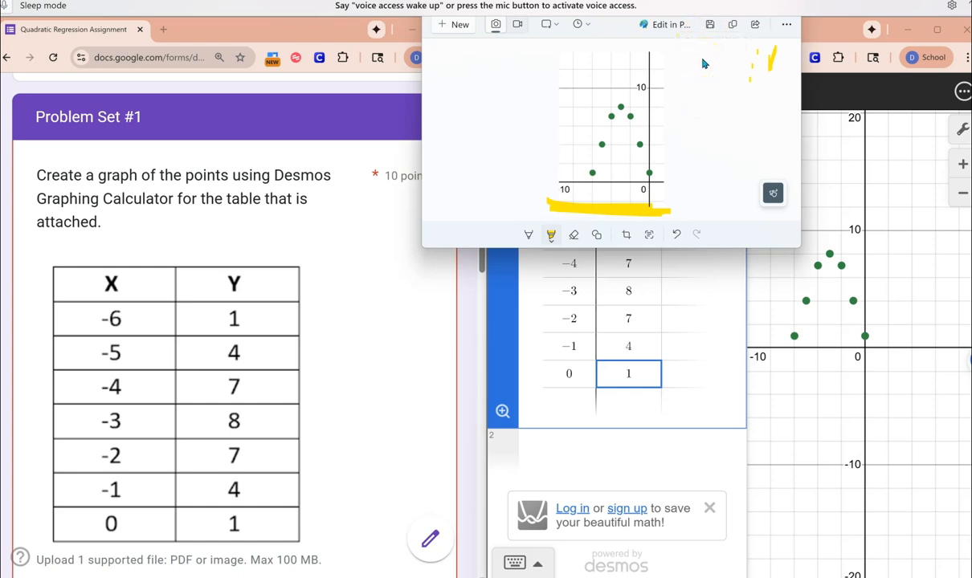
# Start saving the screenshot and browse the school Google Drive to 02 Math Models with Applications > MMA-1 > UNIT 01 > 01-Quadratics Regression Assignment.
pyautogui.hotkey('ctrl', 's')
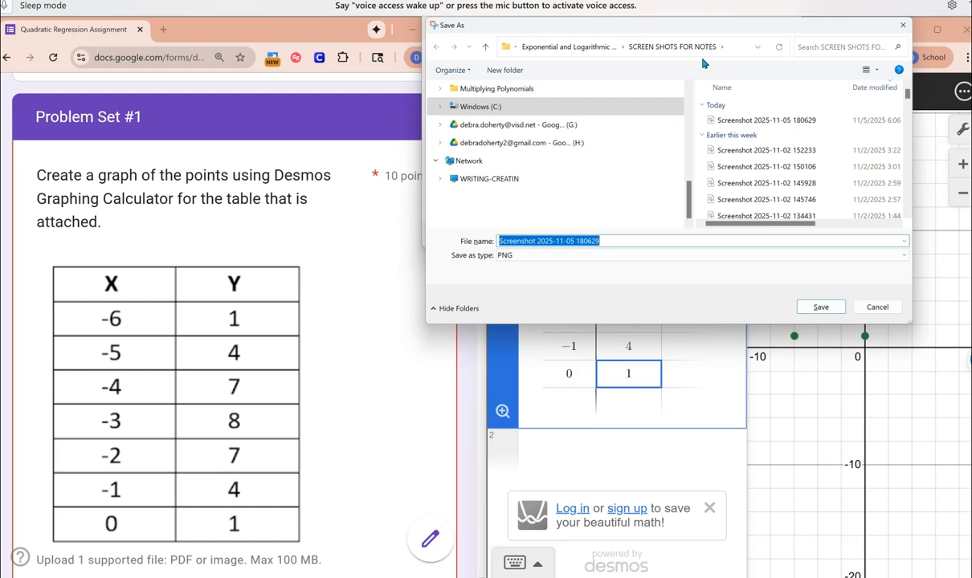
pyautogui.click(487, 129)
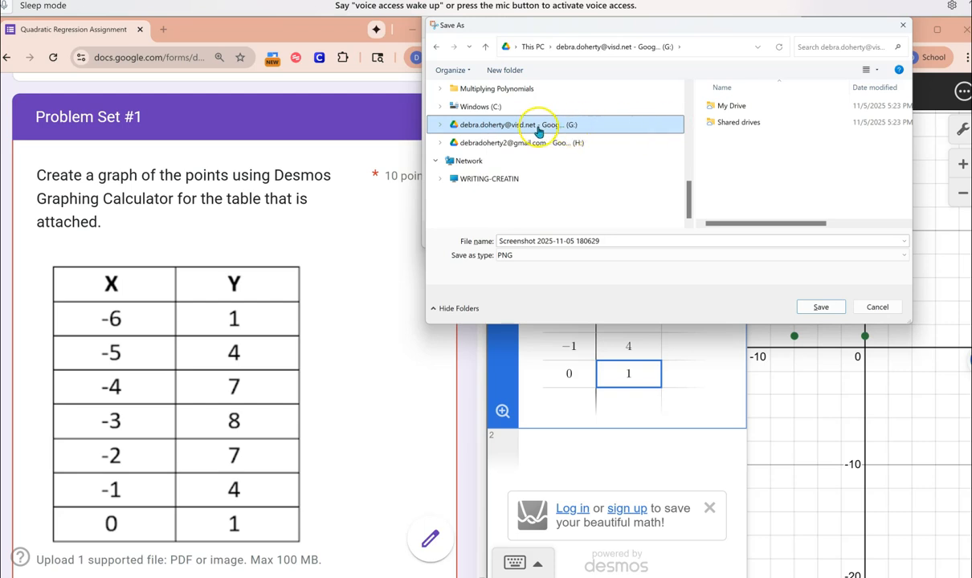
pyautogui.click(507, 128)
pyautogui.click(725, 107)
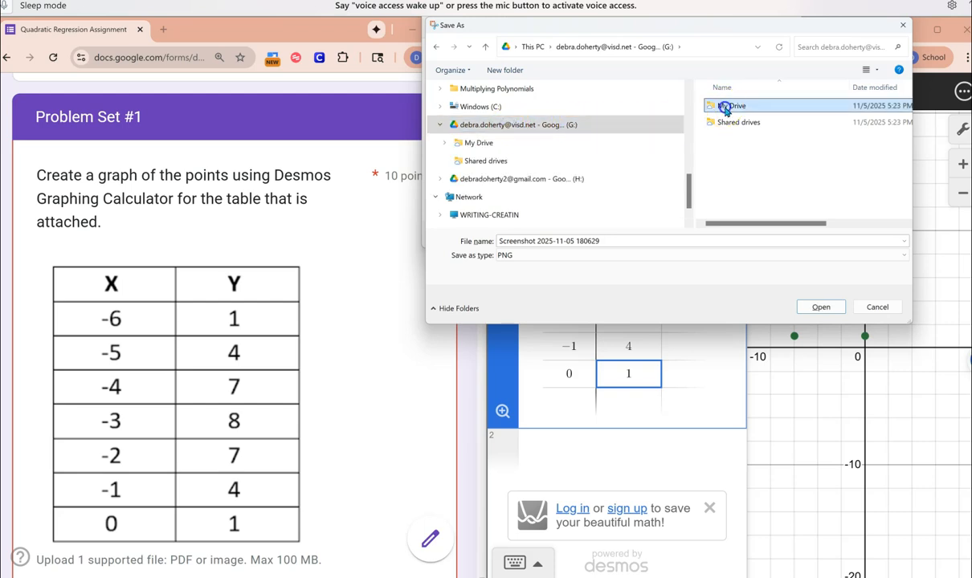
pyautogui.doubleClick(725, 108)
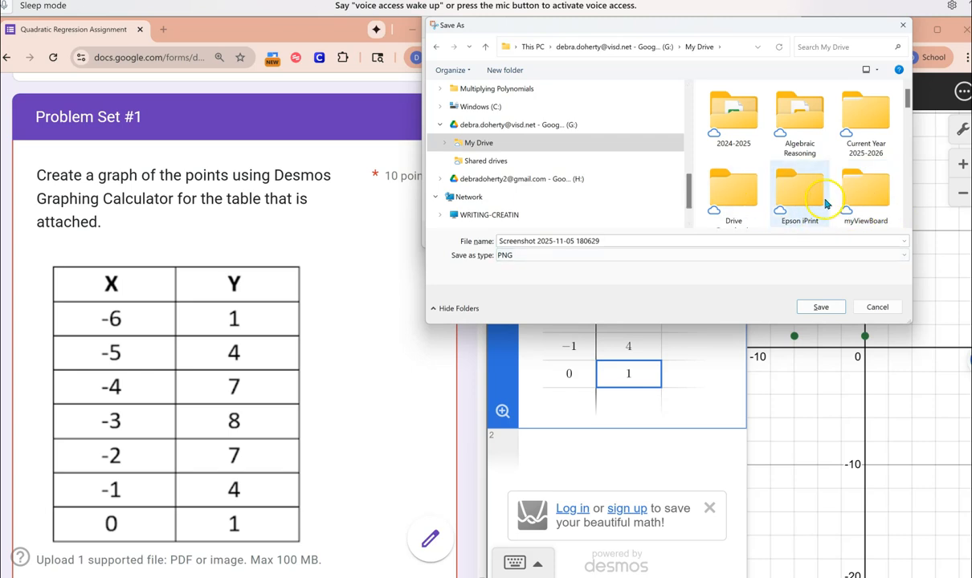
pyautogui.doubleClick(859, 116)
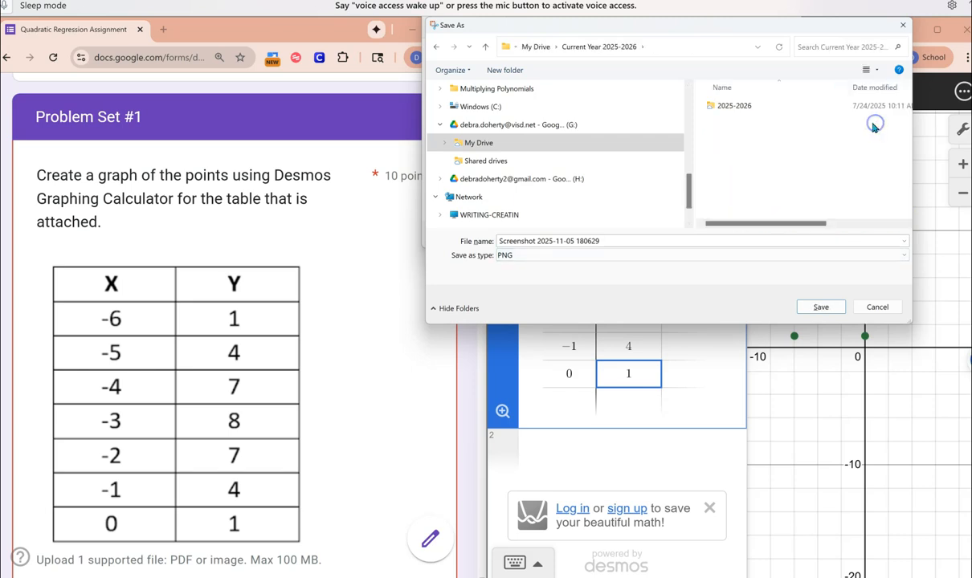
pyautogui.doubleClick(723, 105)
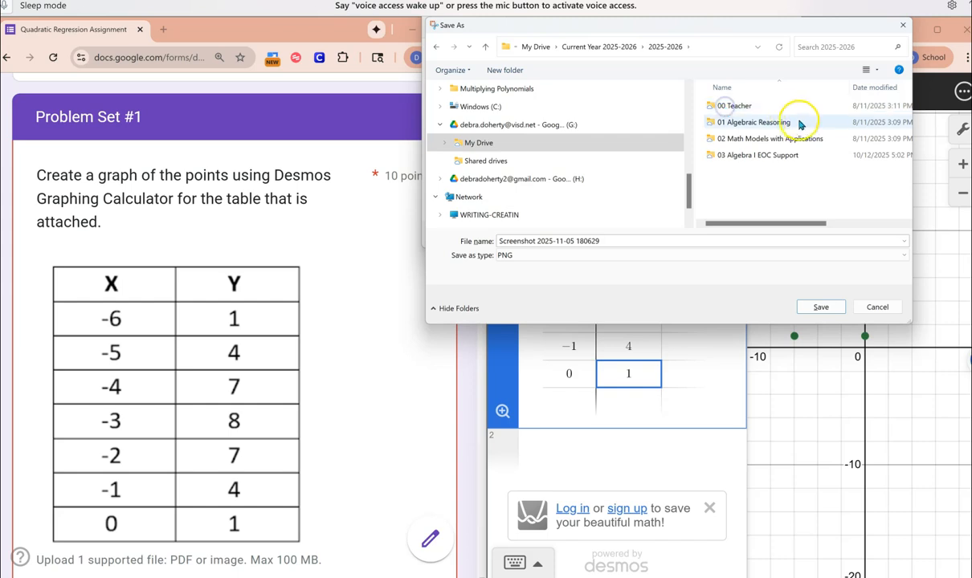
pyautogui.doubleClick(733, 138)
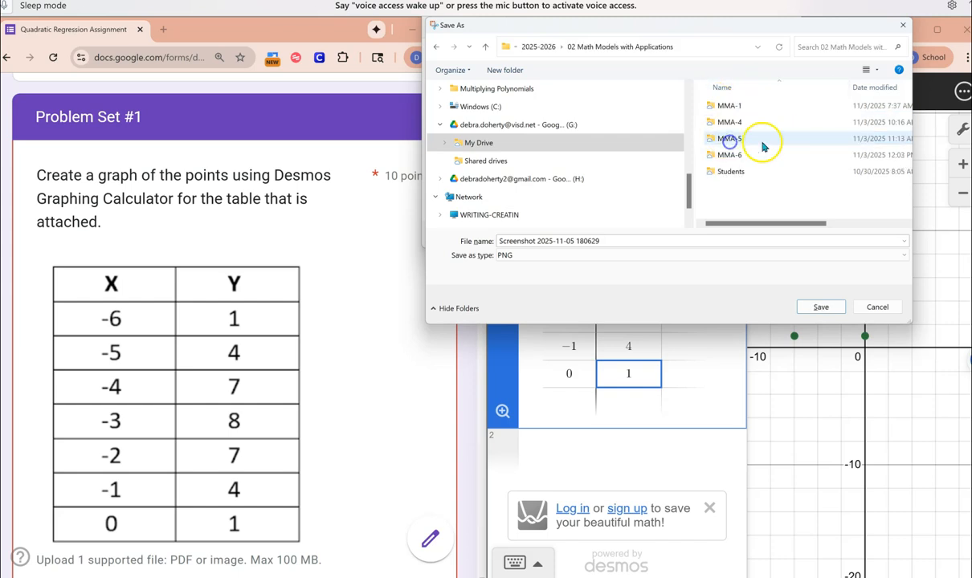
pyautogui.doubleClick(729, 106)
pyautogui.doubleClick(727, 108)
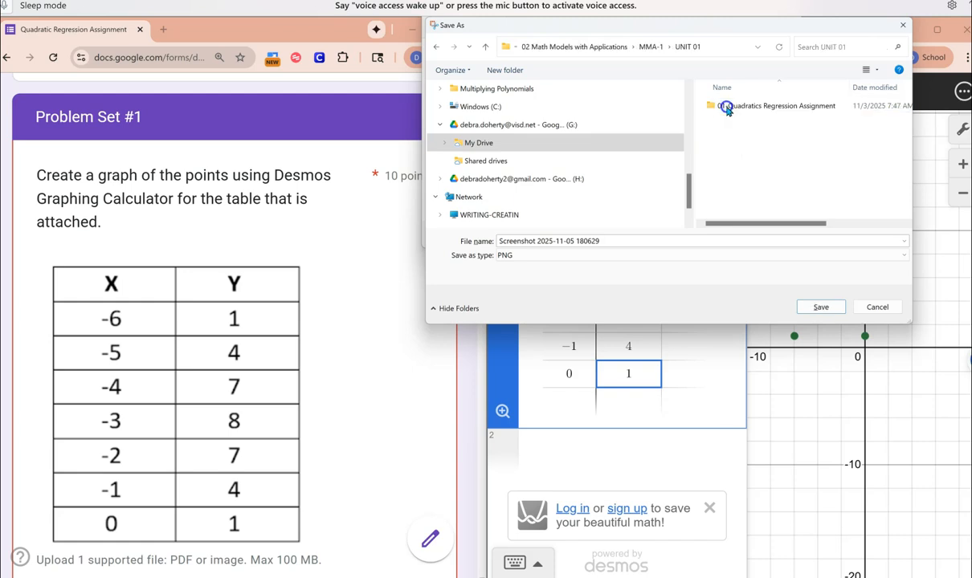
pyautogui.doubleClick(719, 112)
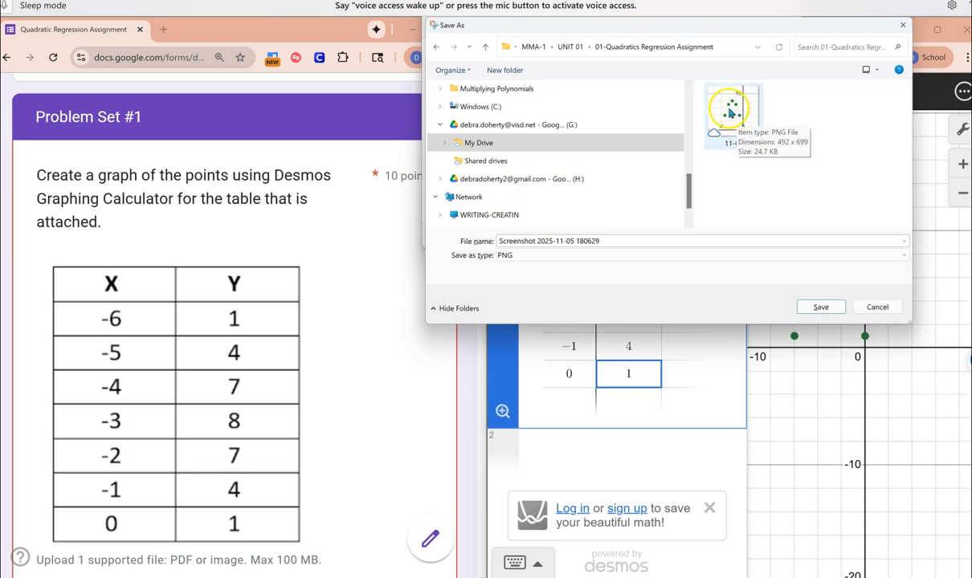
pyautogui.click(725, 111)
pyautogui.rightClick(723, 106)
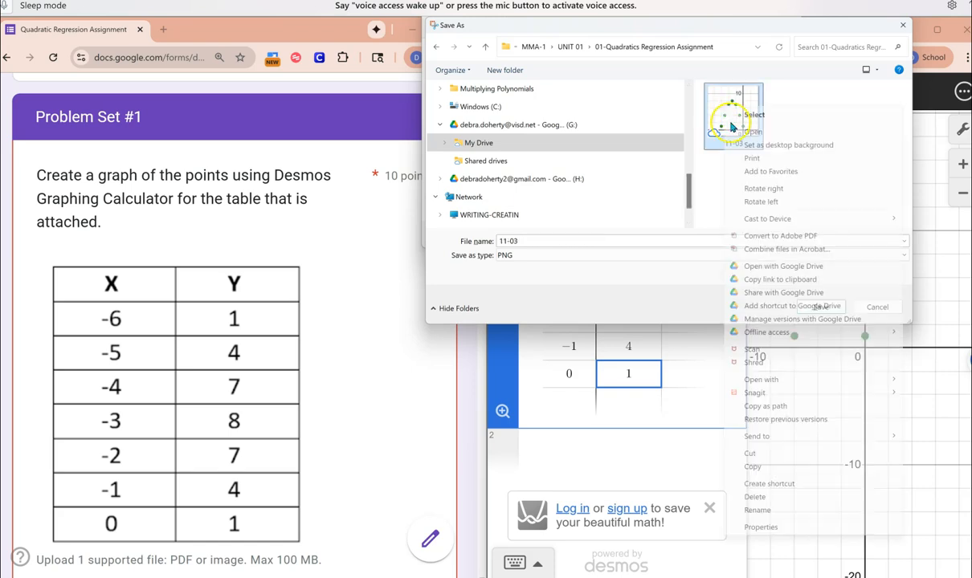
pyautogui.click(735, 98)
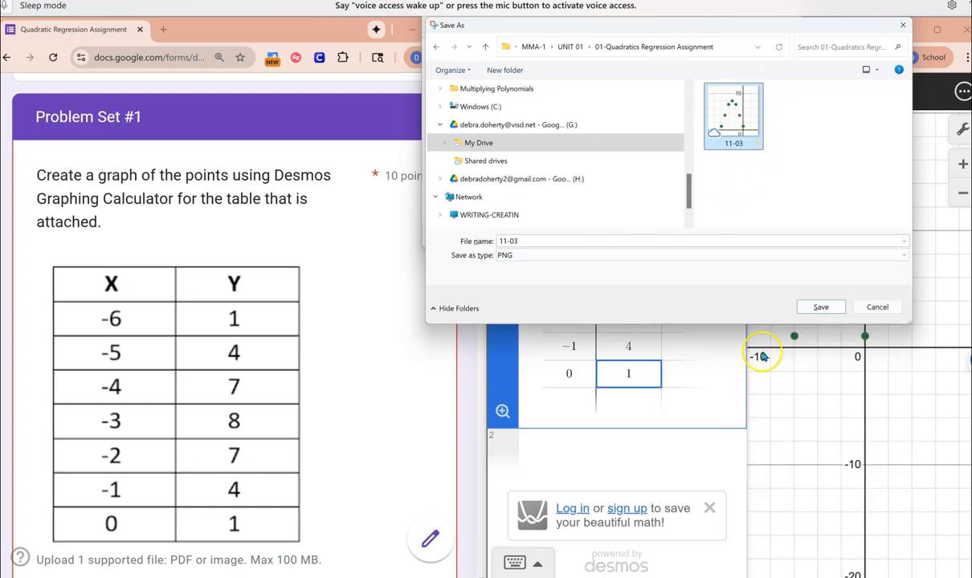
# Name the screenshot "P1 Problem 1" and save it as a PNG in the 01-Quadratics Regression Assignment folder.
pyautogui.click(597, 245)
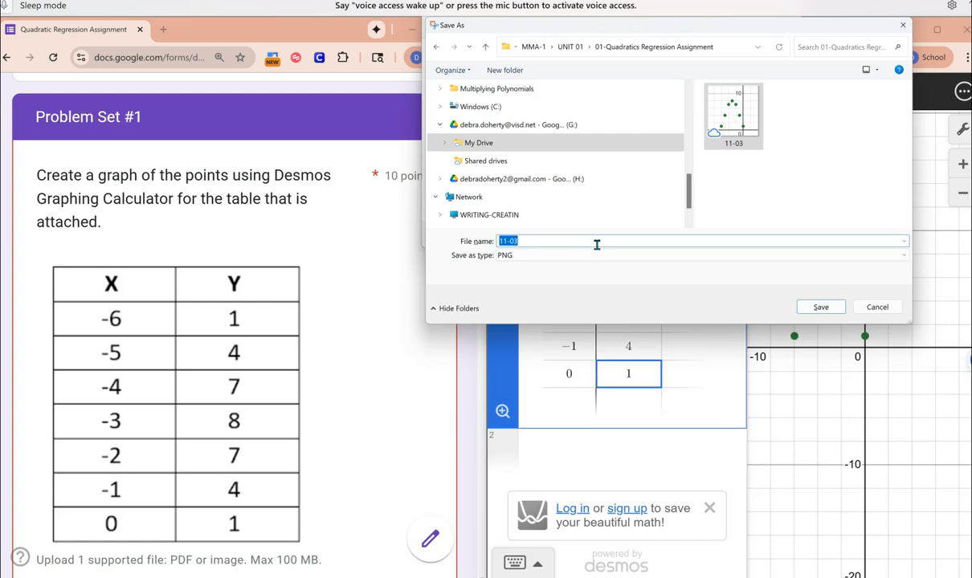
pyautogui.write('P1 Problem 1')
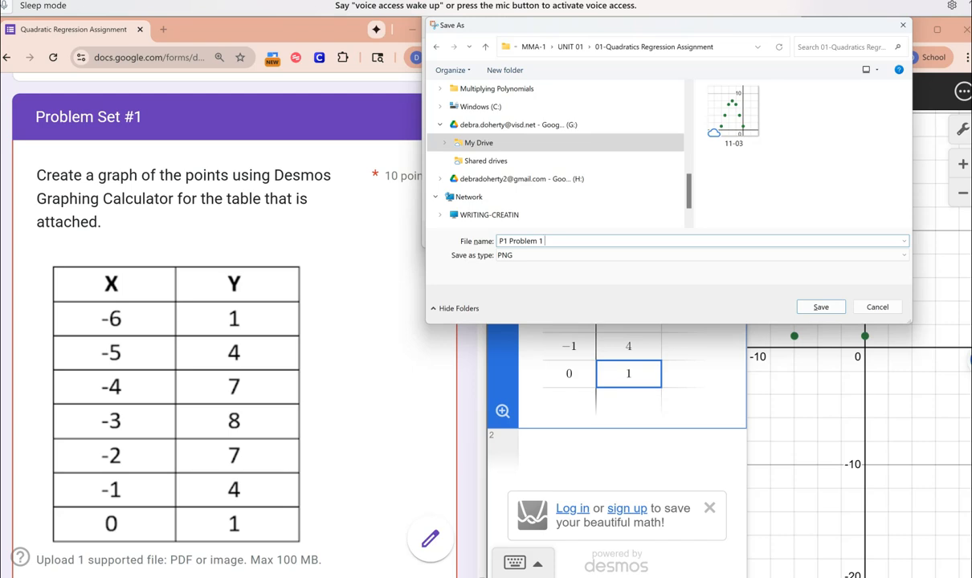
pyautogui.click(822, 307)
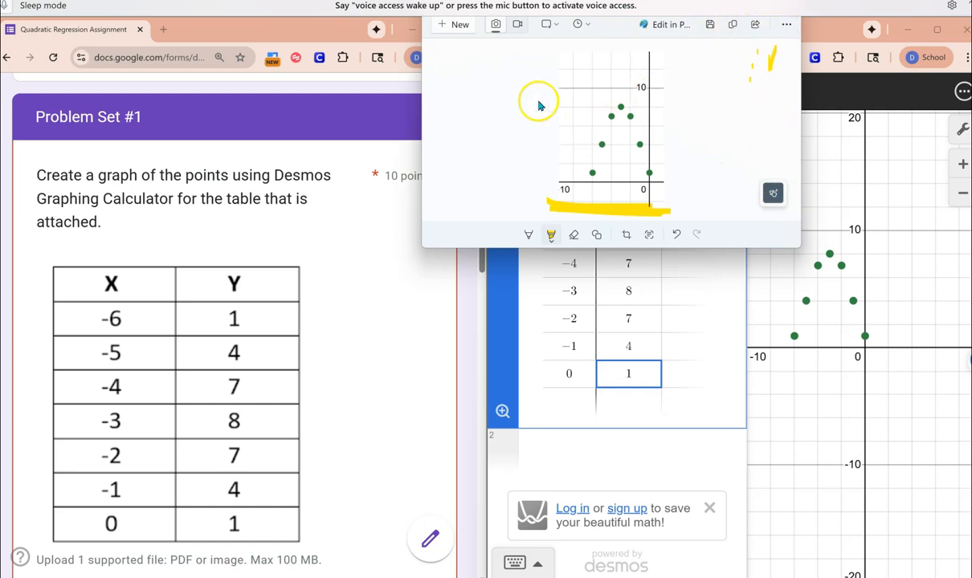
# Return to the assignment form and start adding a file from My Drive to the Problem Set #1 graph question.
pyautogui.click(805, 400)
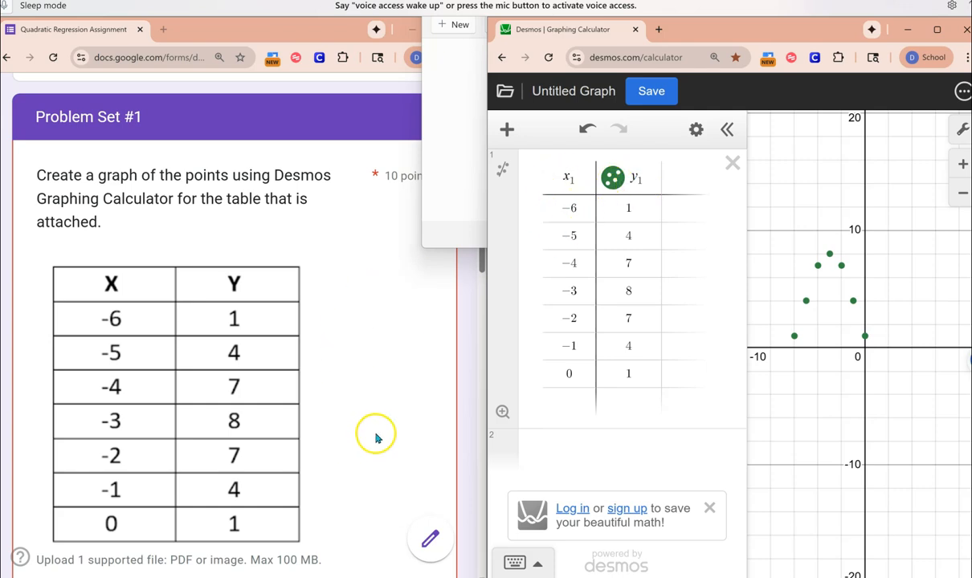
pyautogui.scroll(-3, 375, 438)
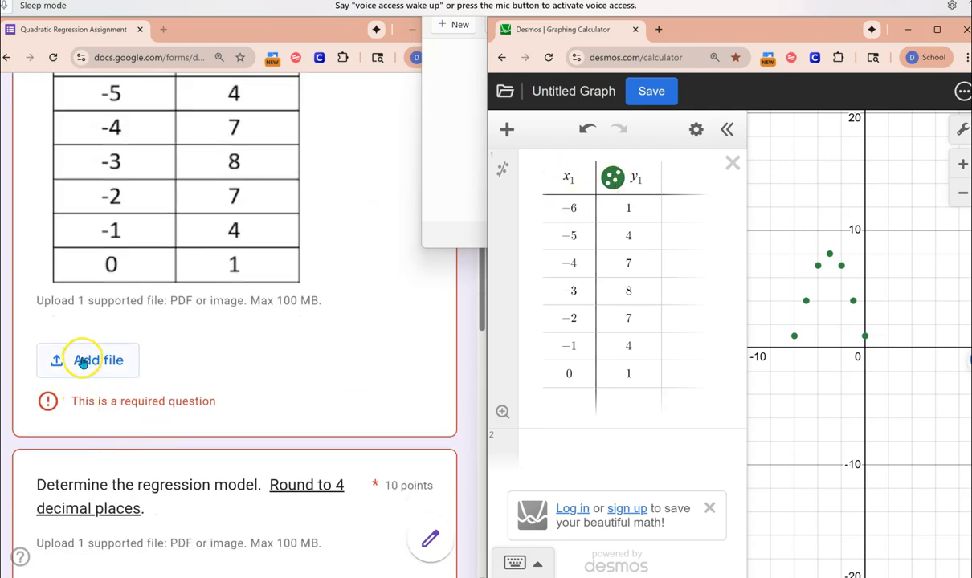
pyautogui.click(83, 363)
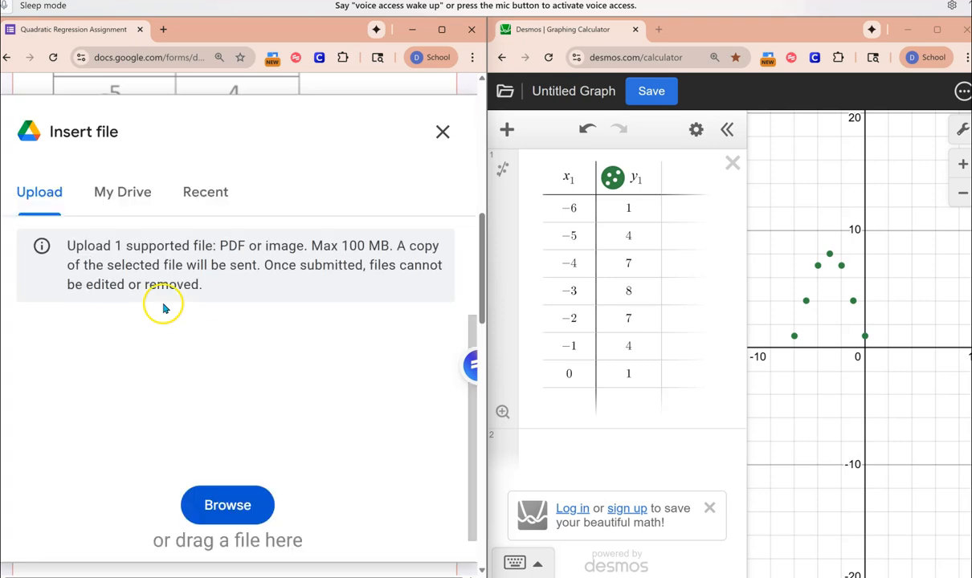
pyautogui.click(120, 197)
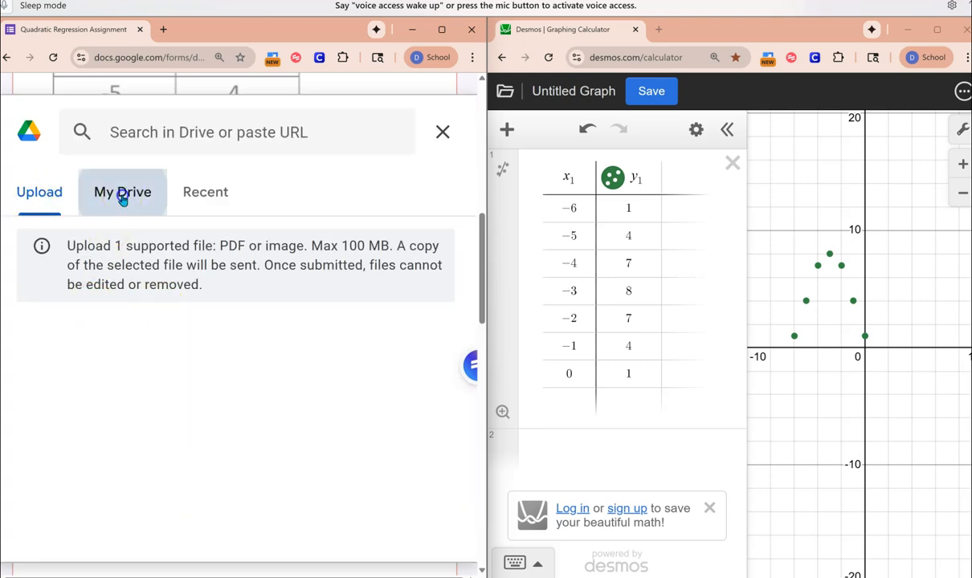
# Browse My Drive to Current Year 2025-2026 > 2025-2026 > 02 Math Models with Applications > MMA-1 > UNIT 01 > 01-Quadratics Regression Assignment.
pyautogui.scroll(-1, 176, 349)
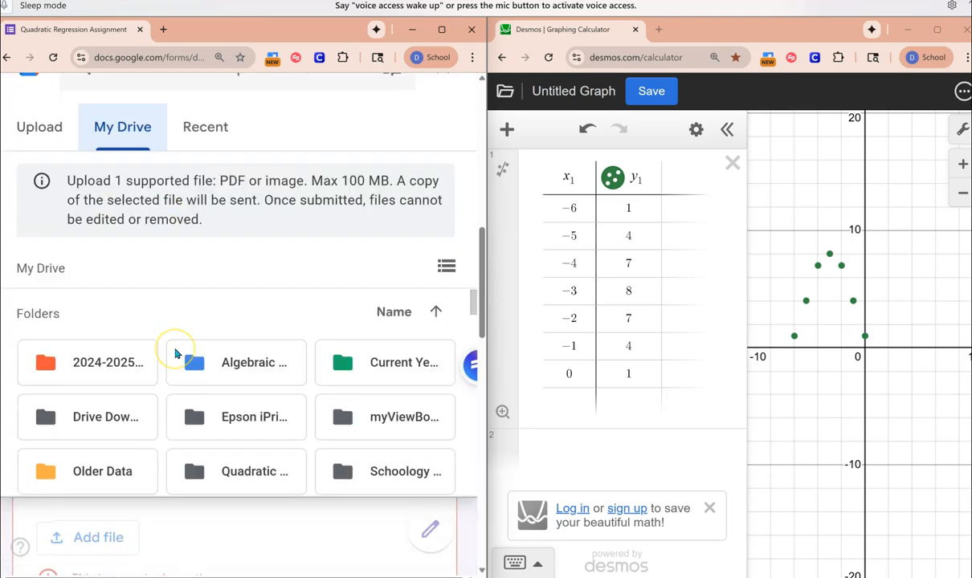
pyautogui.scroll(-1, 176, 354)
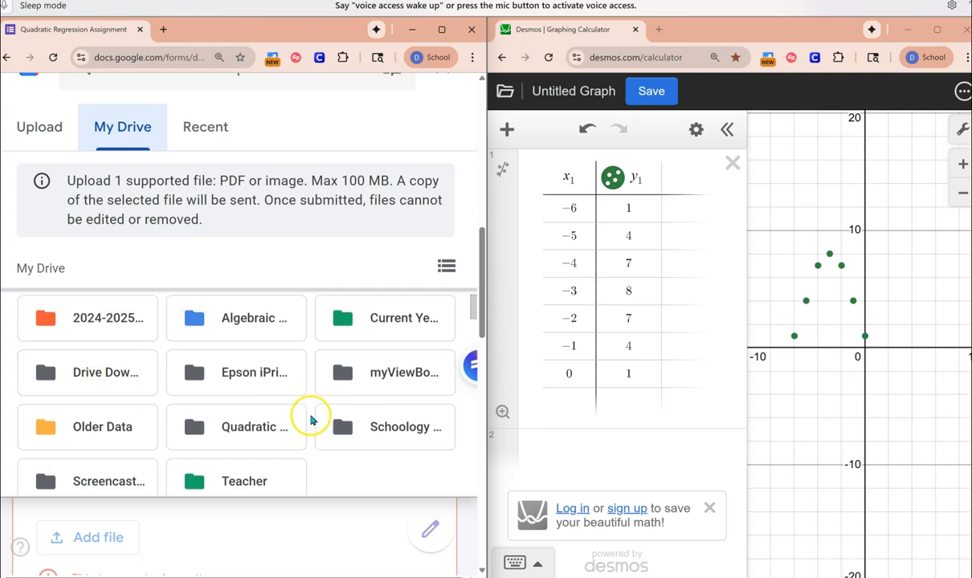
pyautogui.scroll(1, 312, 419)
pyautogui.scroll(-1, 233, 345)
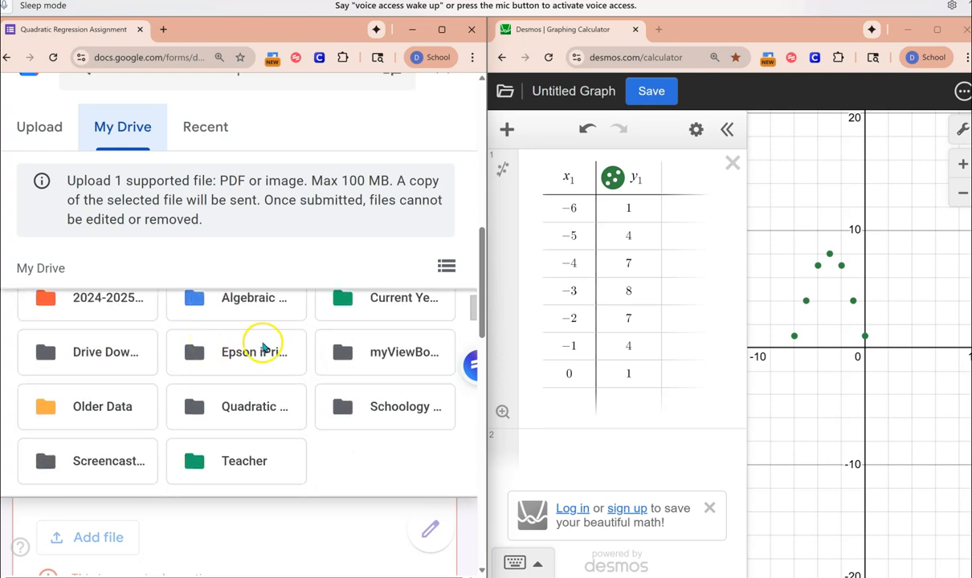
pyautogui.doubleClick(388, 309)
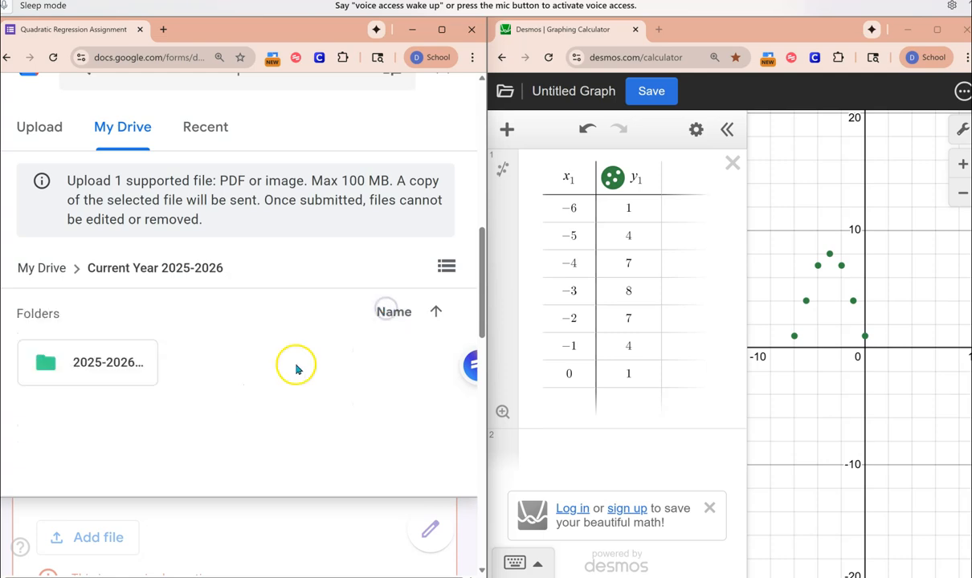
pyautogui.doubleClick(126, 368)
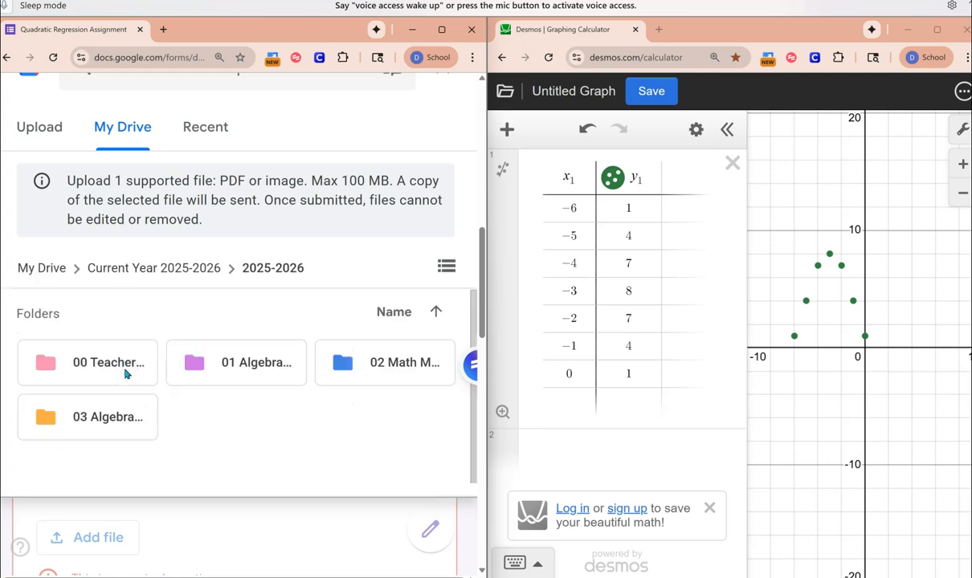
pyautogui.doubleClick(381, 365)
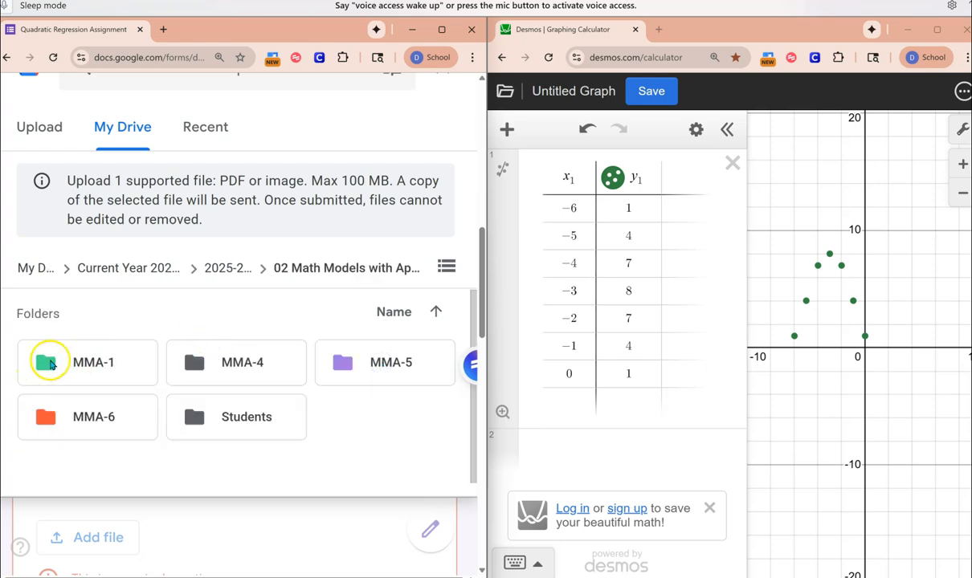
pyautogui.doubleClick(64, 364)
pyautogui.doubleClick(103, 364)
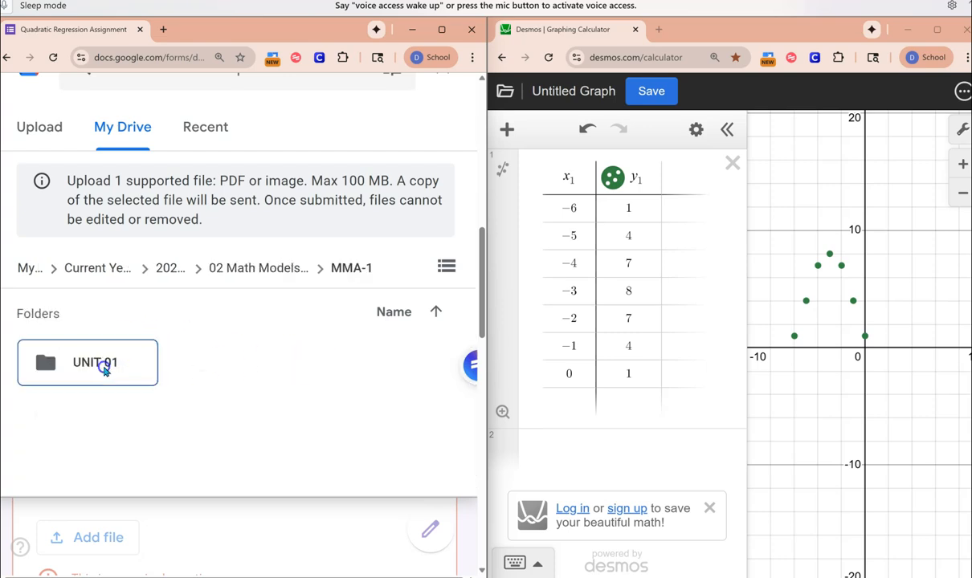
pyautogui.doubleClick(51, 367)
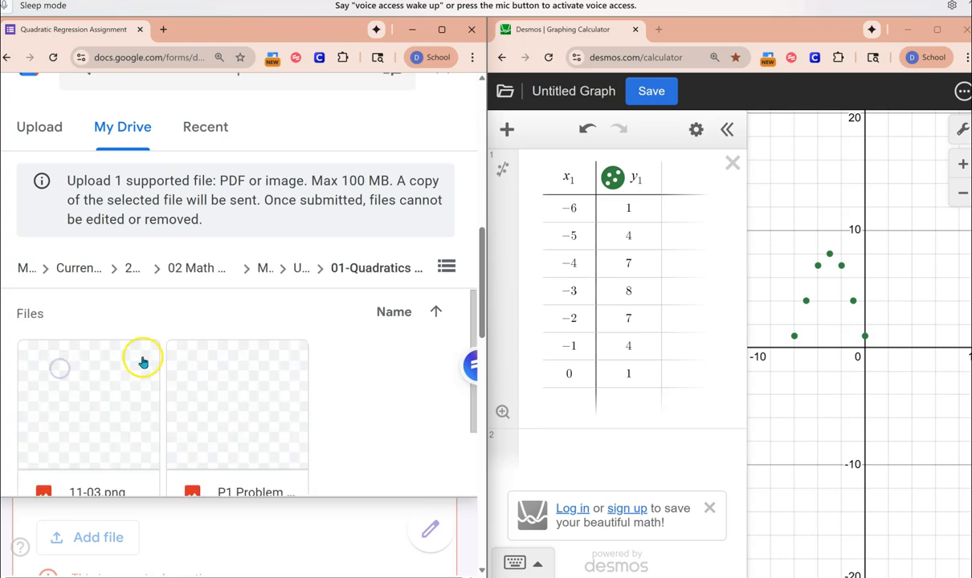
# Insert the "P1 Problem 1 .png" image as the answer to the Problem Set #1 graph question.
pyautogui.scroll(-1, 244, 375)
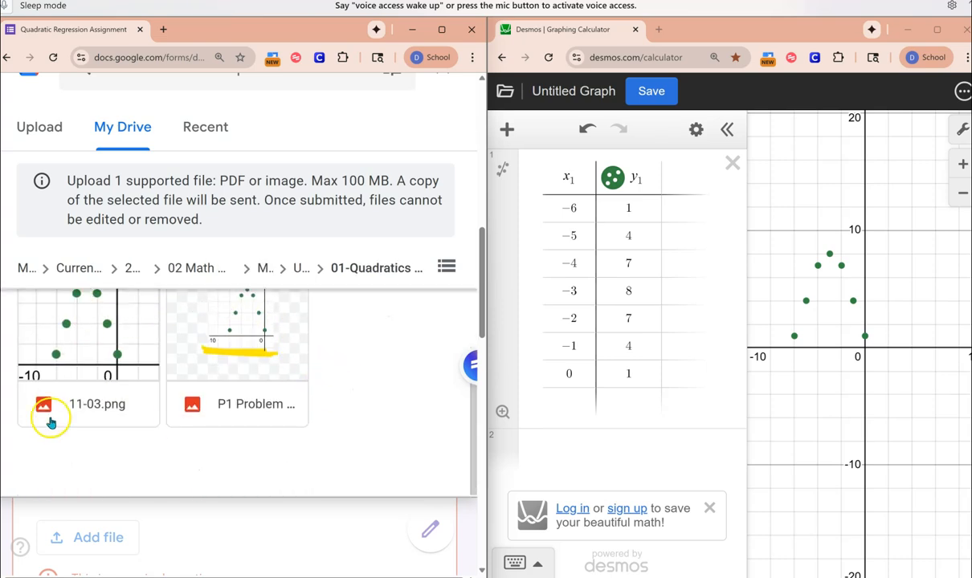
pyautogui.click(250, 404)
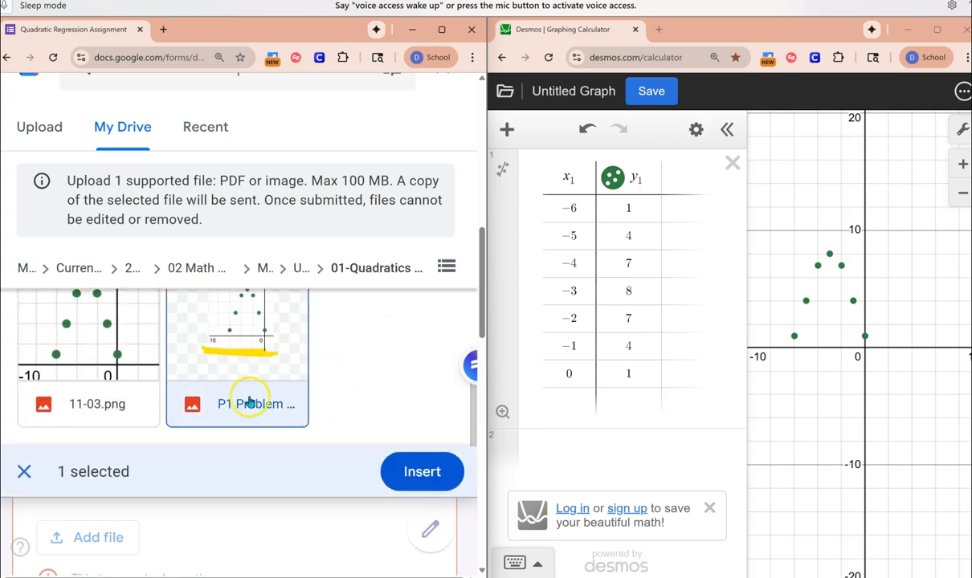
pyautogui.click(440, 471)
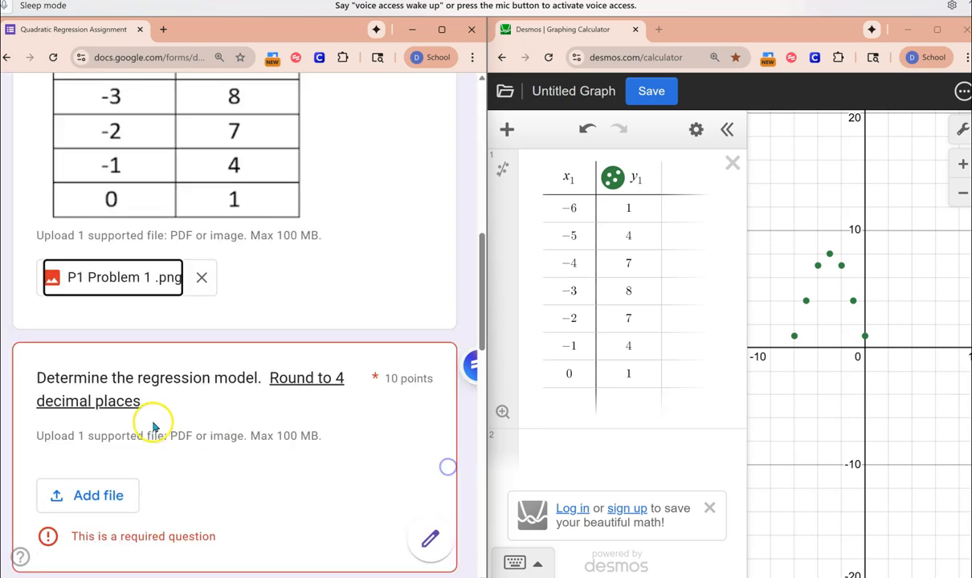
pyautogui.scroll(-2, 256, 278)
pyautogui.scroll(2, 256, 277)
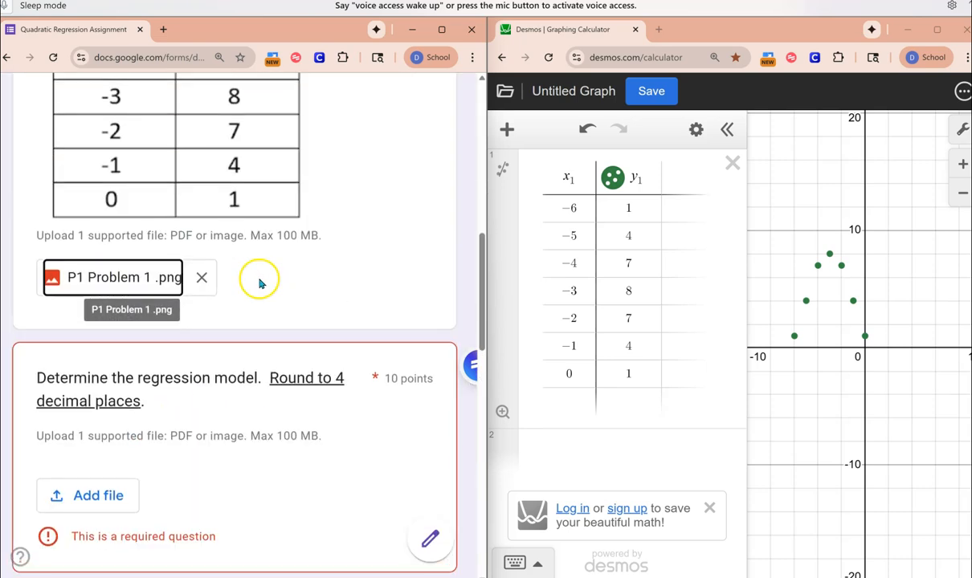
# Open the attached "P1 Problem 1 .png" to check the image, and close its preview to return to the form.
pyautogui.click(104, 277)
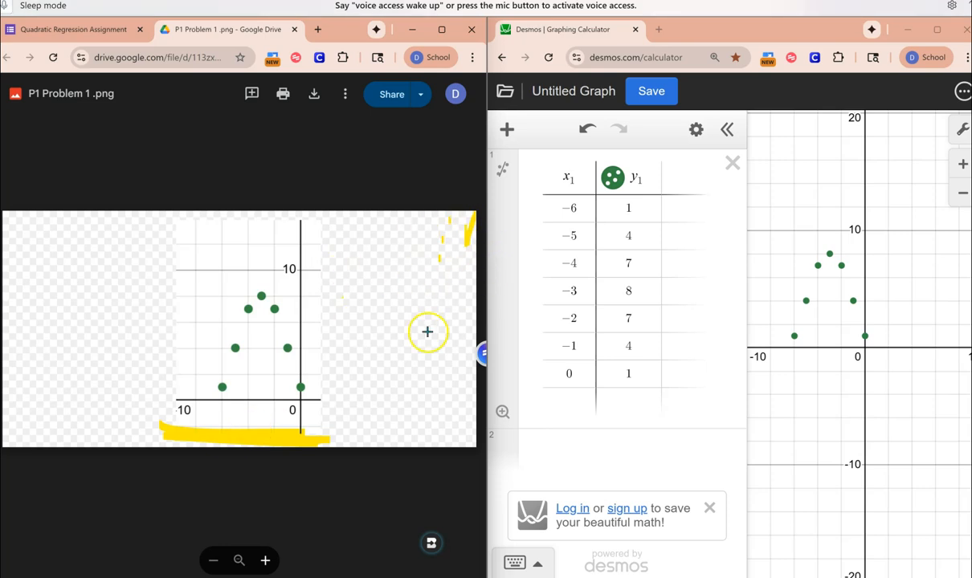
pyautogui.click(590, 455)
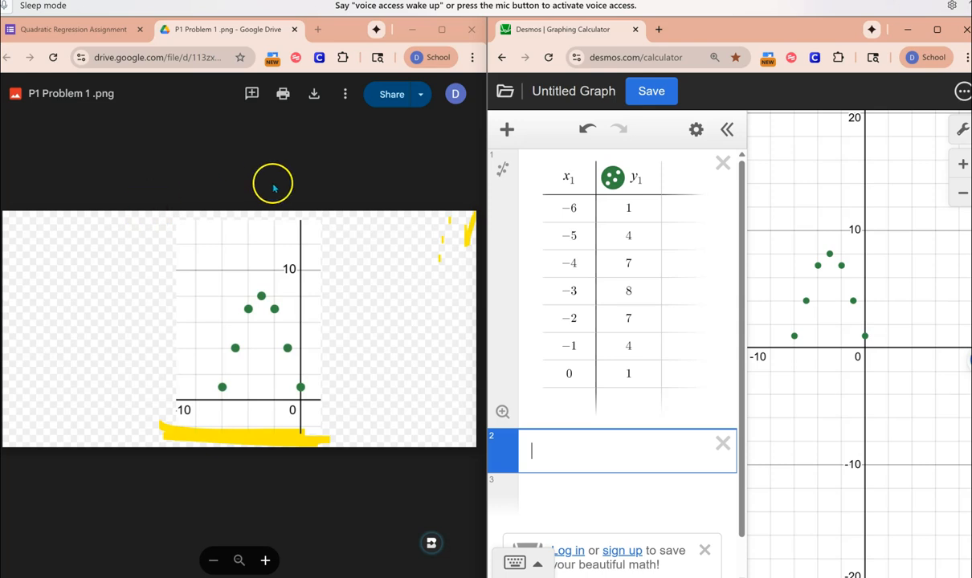
pyautogui.click(294, 31)
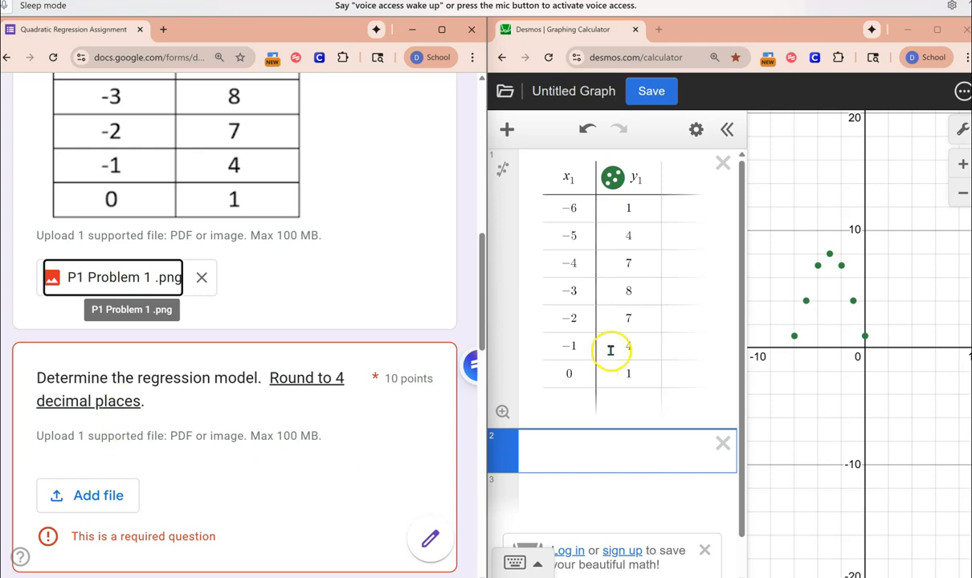
# Add a regression to the Desmos data table and set its type to Quadratic Regression.
pyautogui.click(501, 173)
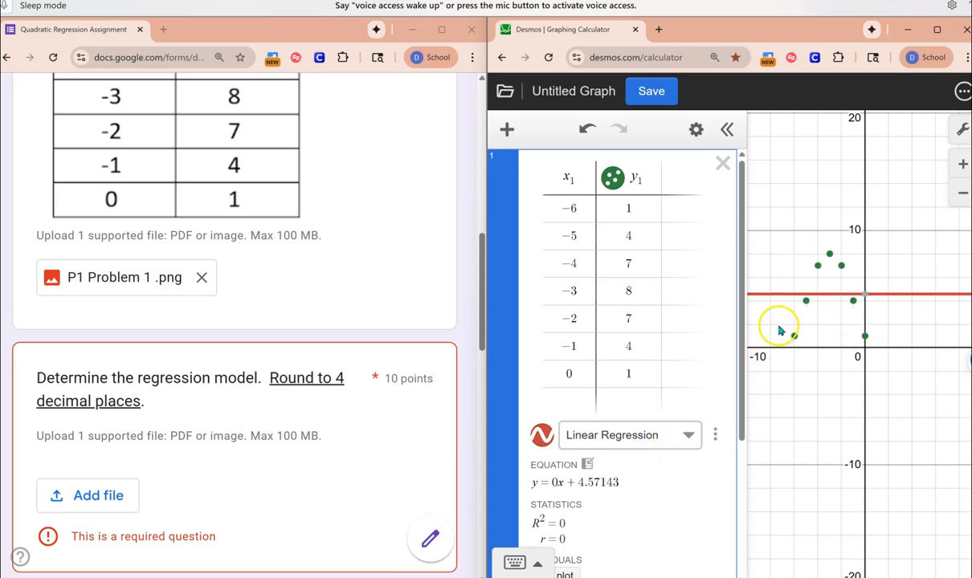
pyautogui.click(687, 437)
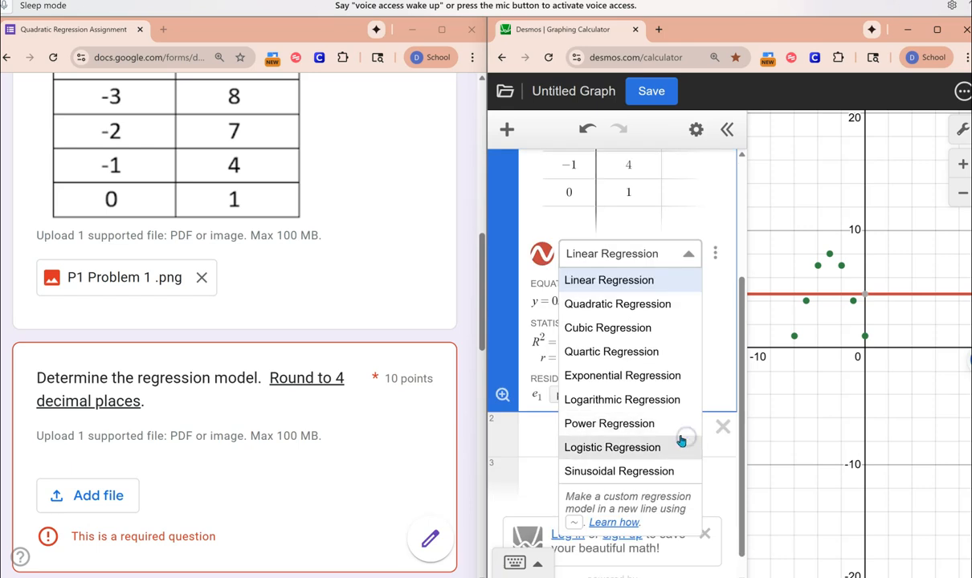
pyautogui.click(623, 306)
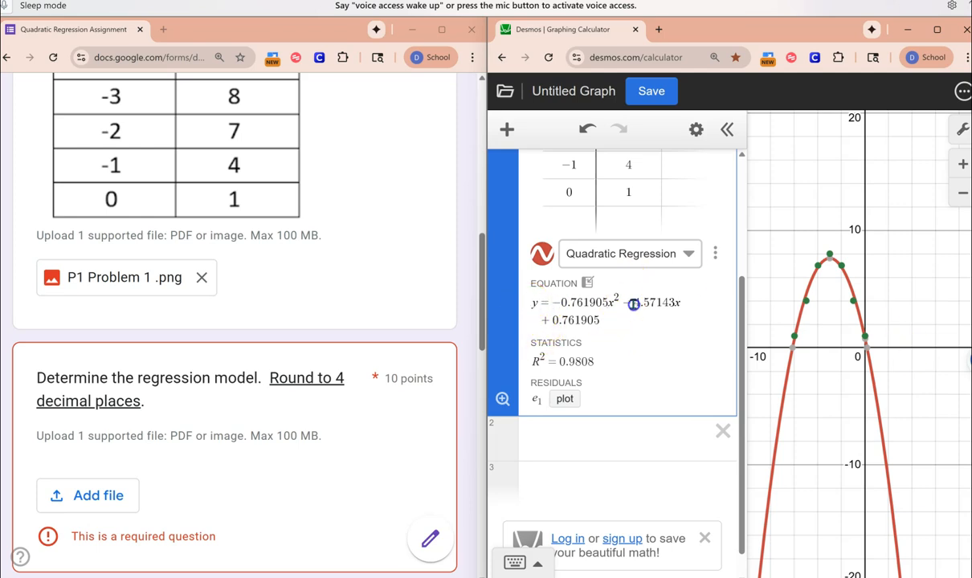
# Copy the quadratic regression equation into expression line 2 as y=-0.761905x^2-4.57143x+0.761905.
pyautogui.tripleClick(533, 302)
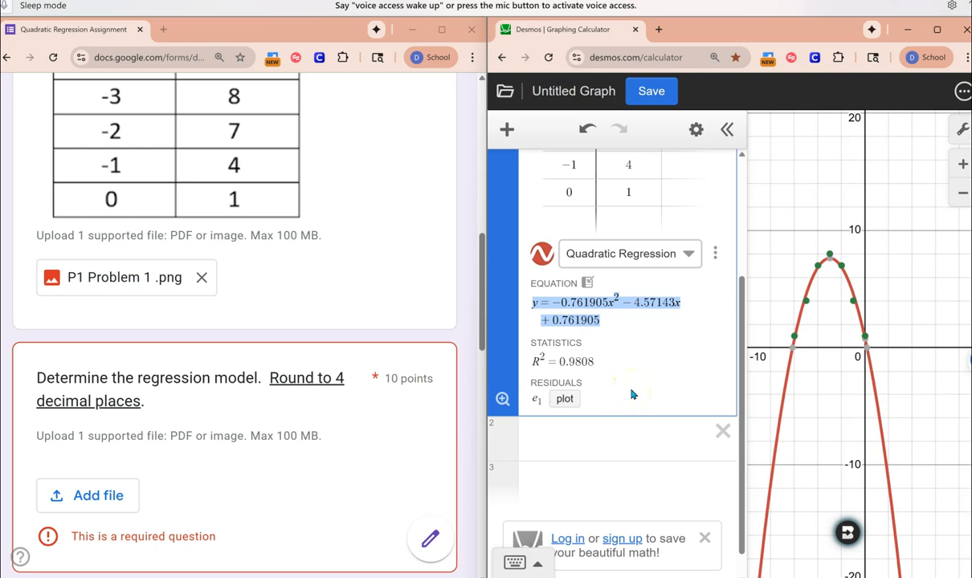
pyautogui.click(559, 440)
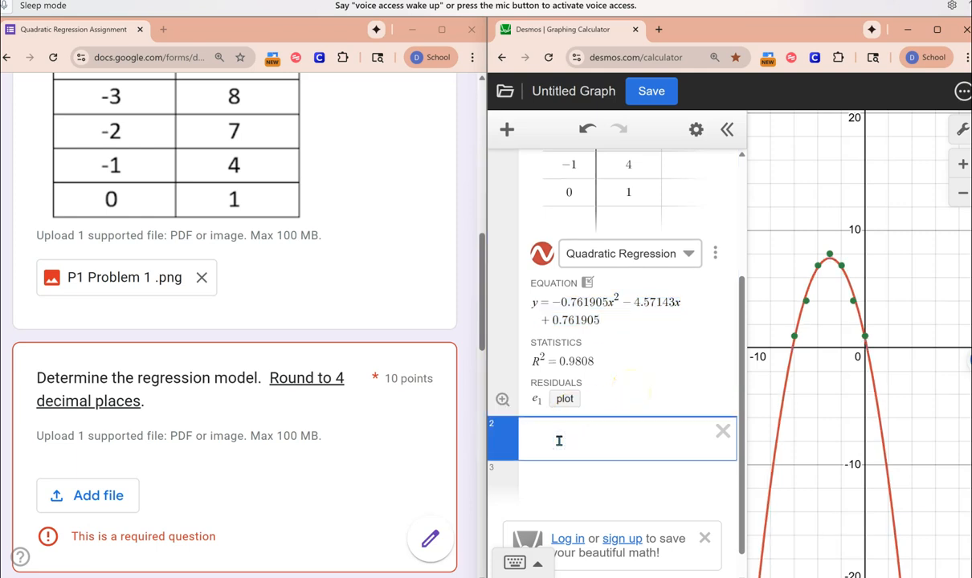
pyautogui.write('y=-0.761905x^2-4.57143x+0.761905')
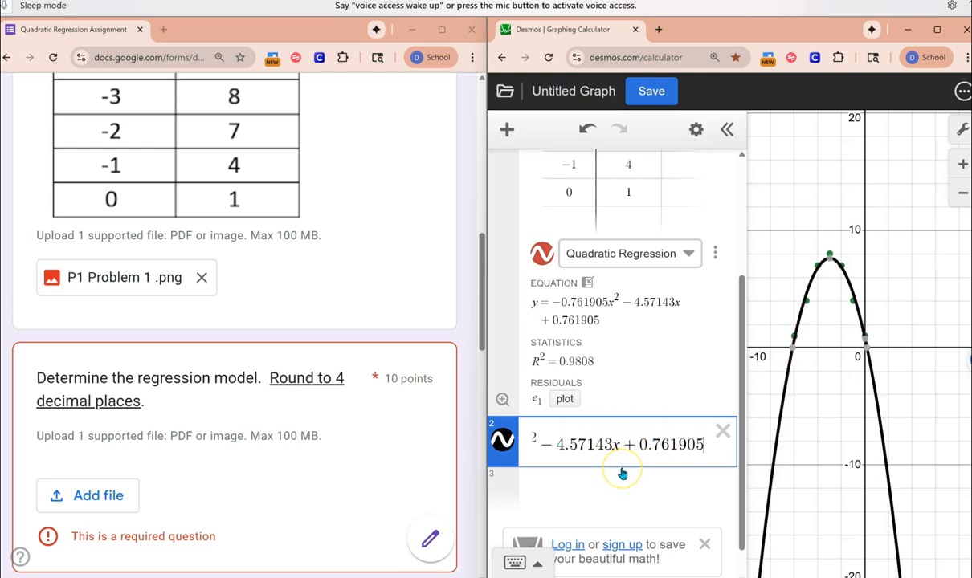
# Round the x² coefficient of the equation in line 2 to four decimal places, -0.7619.
pyautogui.press('Left')
pyautogui.press('Left')
pyautogui.press('Left')
pyautogui.press('Left')
pyautogui.press('Left')
pyautogui.press('Left')
pyautogui.press('Left')
pyautogui.press('Left')
pyautogui.press('Left')
pyautogui.press('Left')
pyautogui.press('Left')
pyautogui.press('Left')
pyautogui.press('Left')
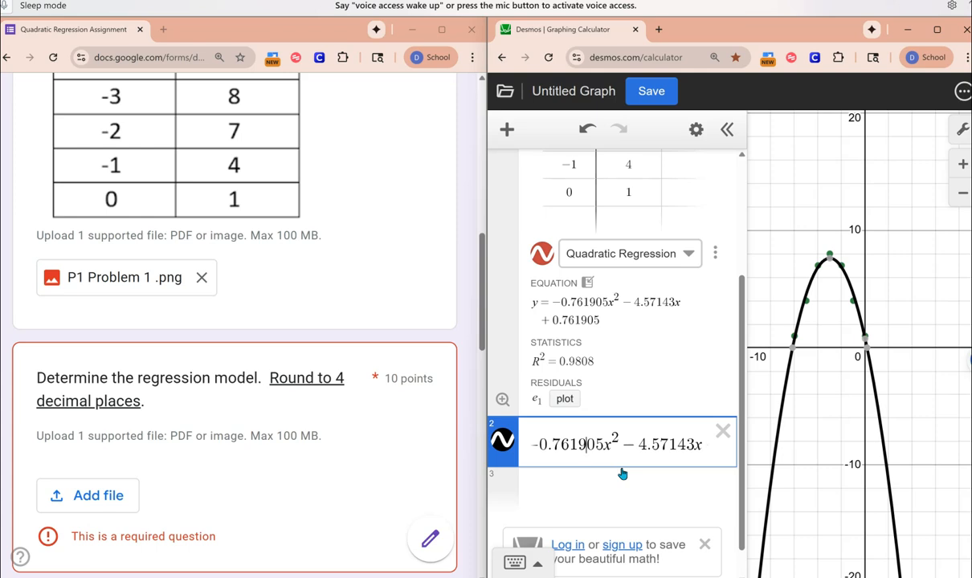
pyautogui.press('Delete')
pyautogui.press('Delete')
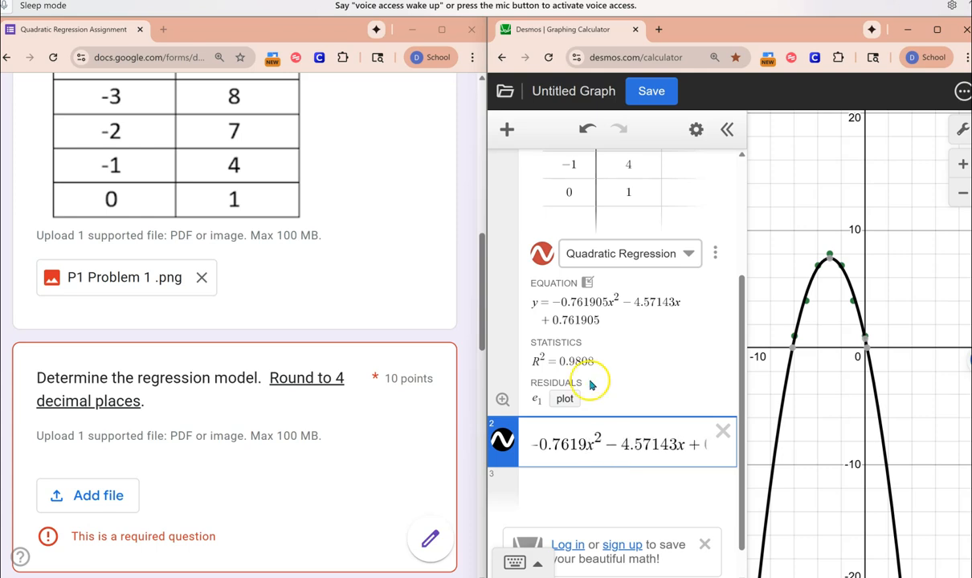
# Round the remaining terms of the line 2 equation to four decimal places: -4.5714 for x and 0.7619 for the constant.
pyautogui.click(630, 444)
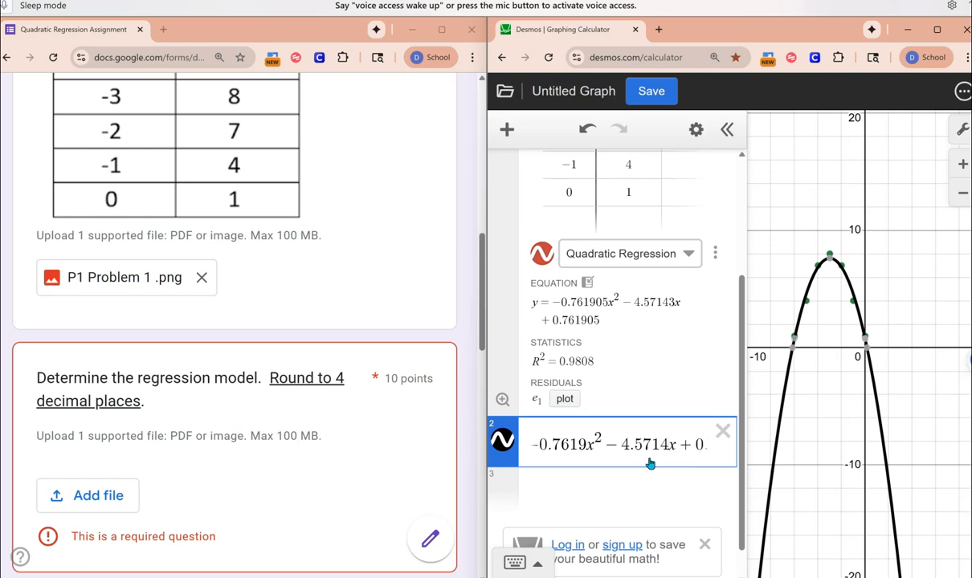
pyautogui.press('Right')
pyautogui.press('Right')
pyautogui.press('Right')
pyautogui.press('Right')
pyautogui.press('Right')
pyautogui.press('Right')
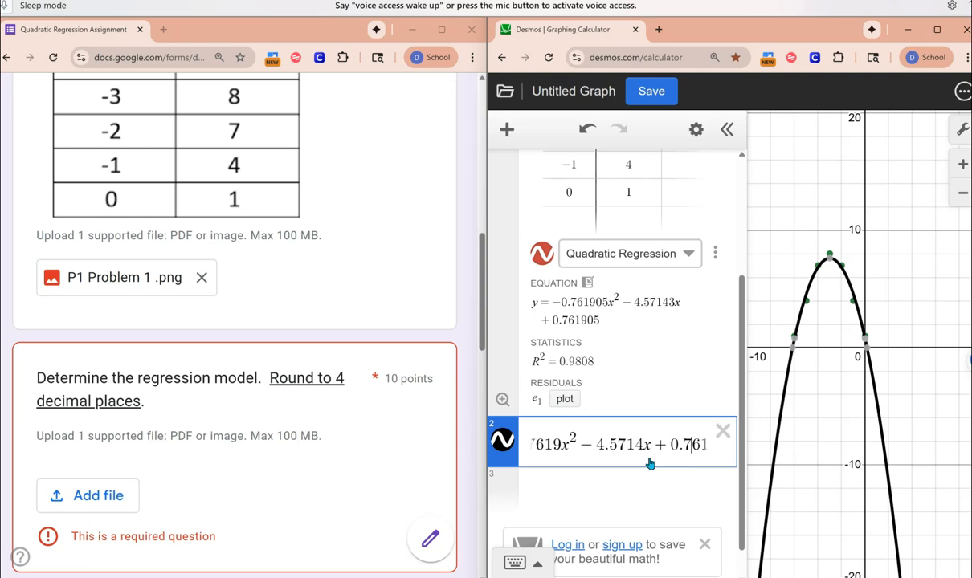
pyautogui.press('Right')
pyautogui.press('Right')
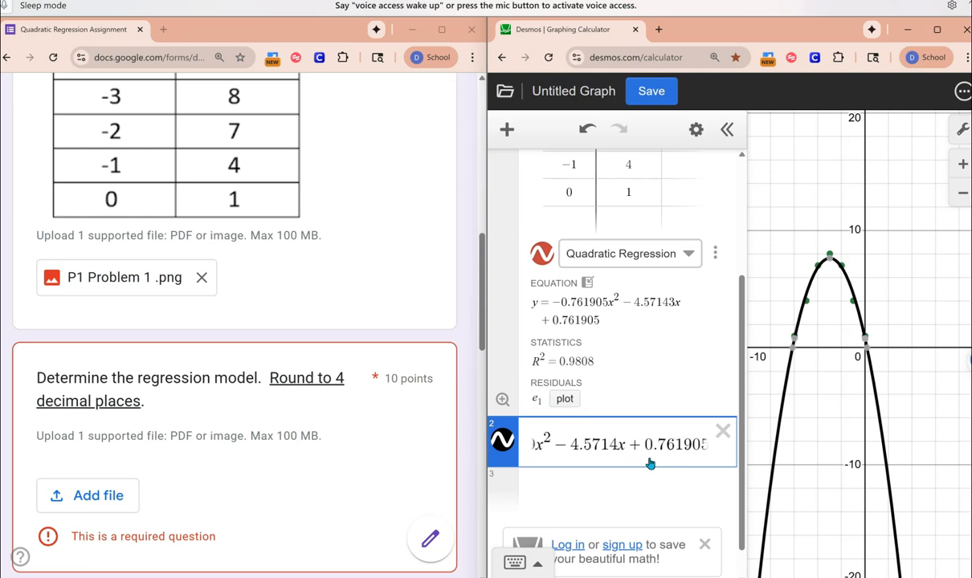
pyautogui.press('Delete')
pyautogui.press('Delete')
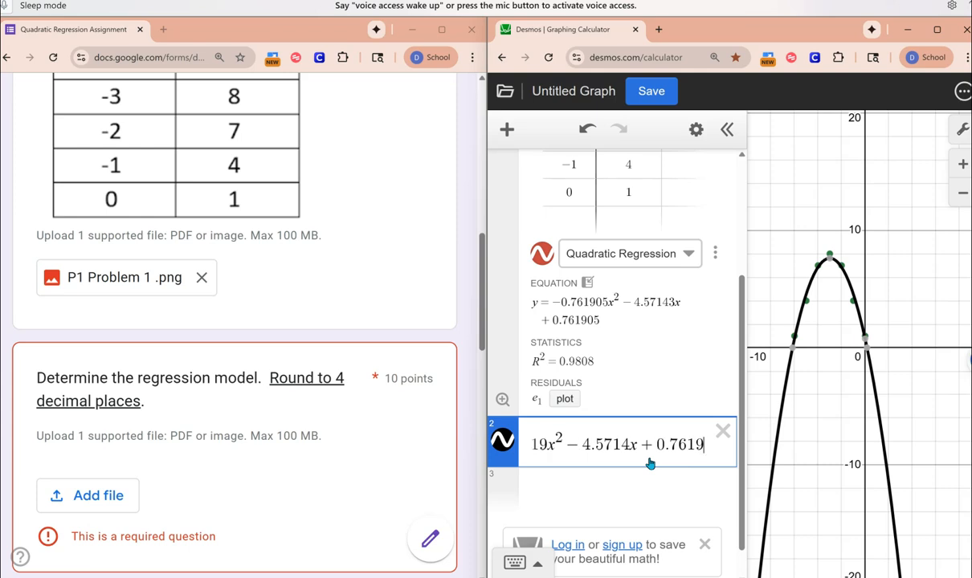
pyautogui.click(607, 500)
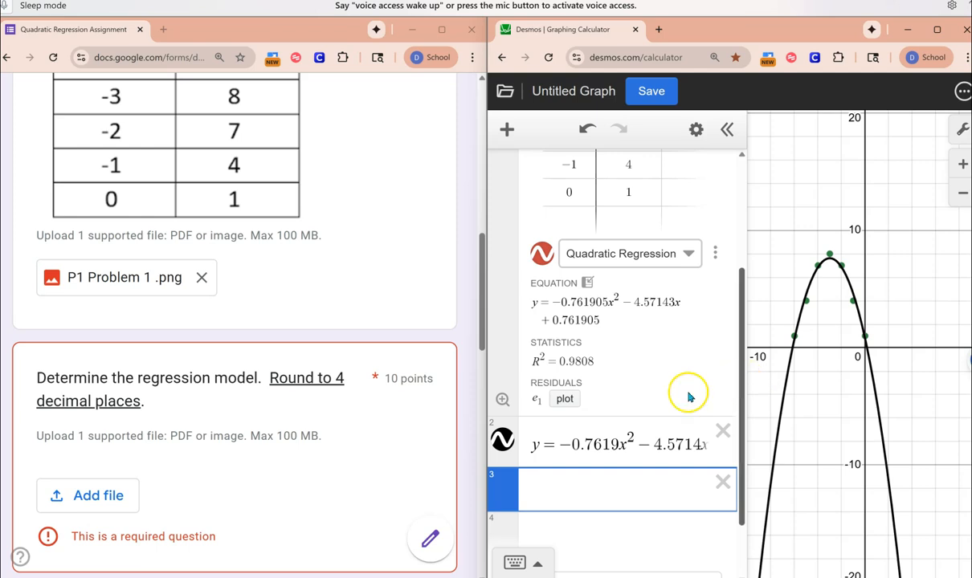
# Reduce the Desmos page zoom to 80% and widen the expression list enough to fit the whole rounded equation.
pyautogui.moveTo(746, 386); pyautogui.dragTo(865, 387)
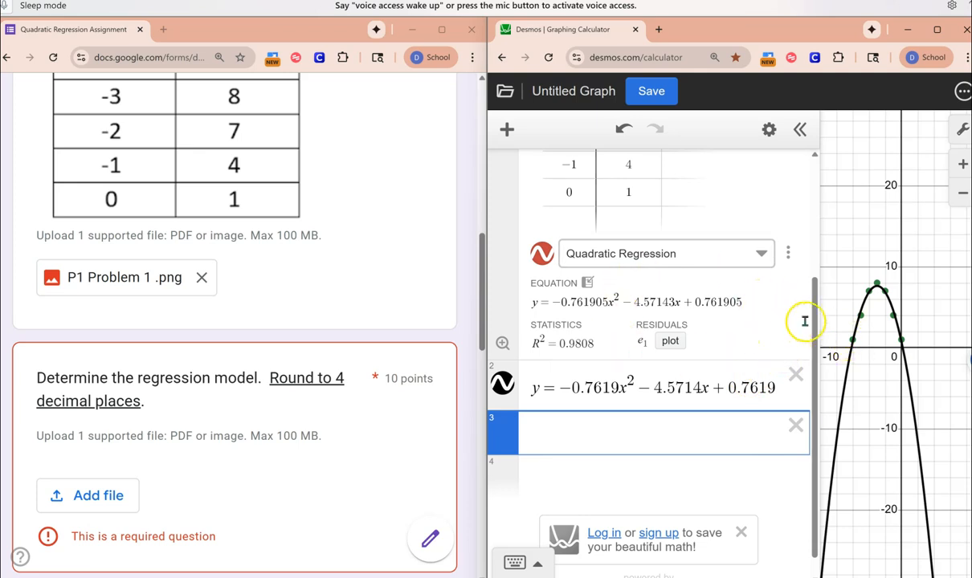
pyautogui.moveTo(816, 307); pyautogui.dragTo(751, 317)
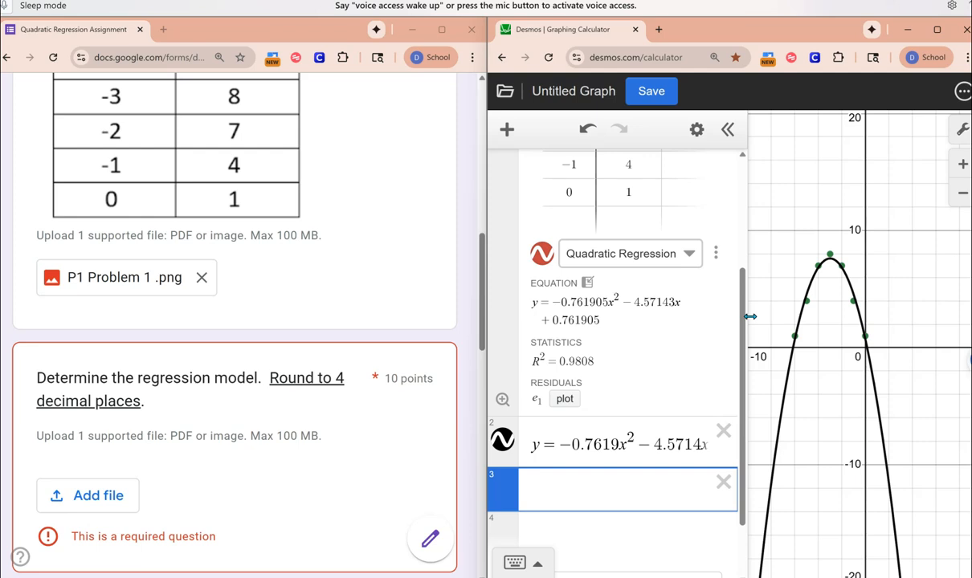
pyautogui.hotkey('ctrl', '-')
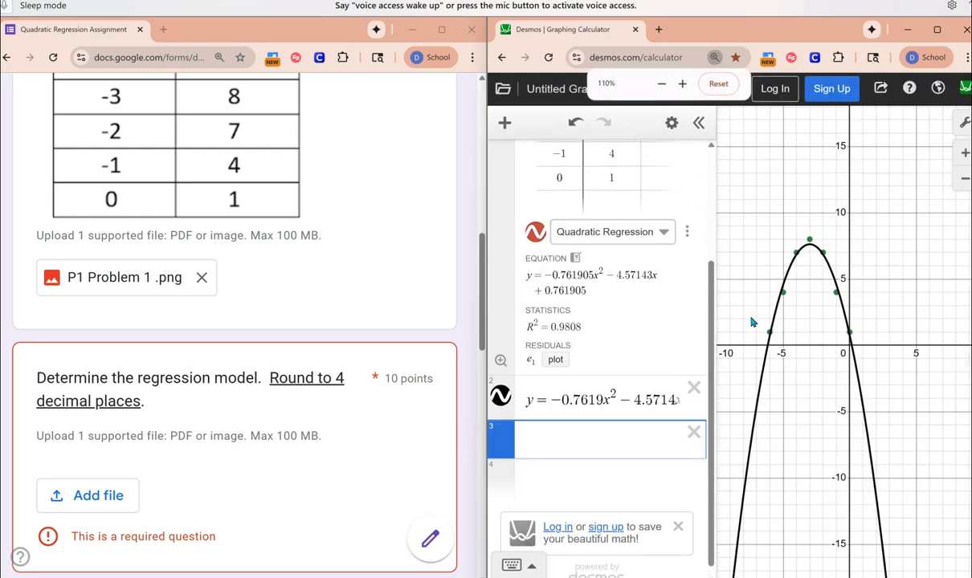
pyautogui.hotkey('ctrl', '-')
pyautogui.hotkey('ctrl', '-')
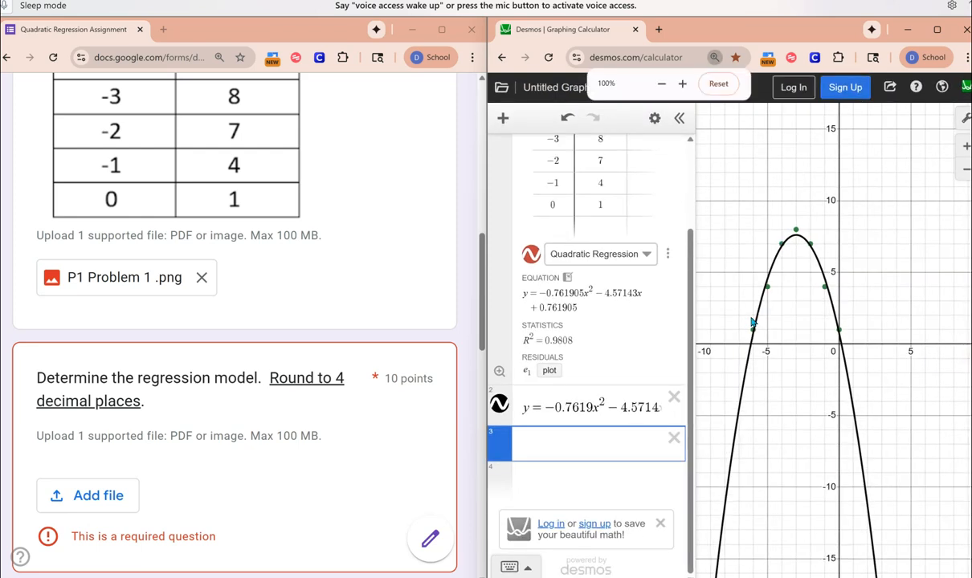
pyautogui.hotkey('ctrl', '-')
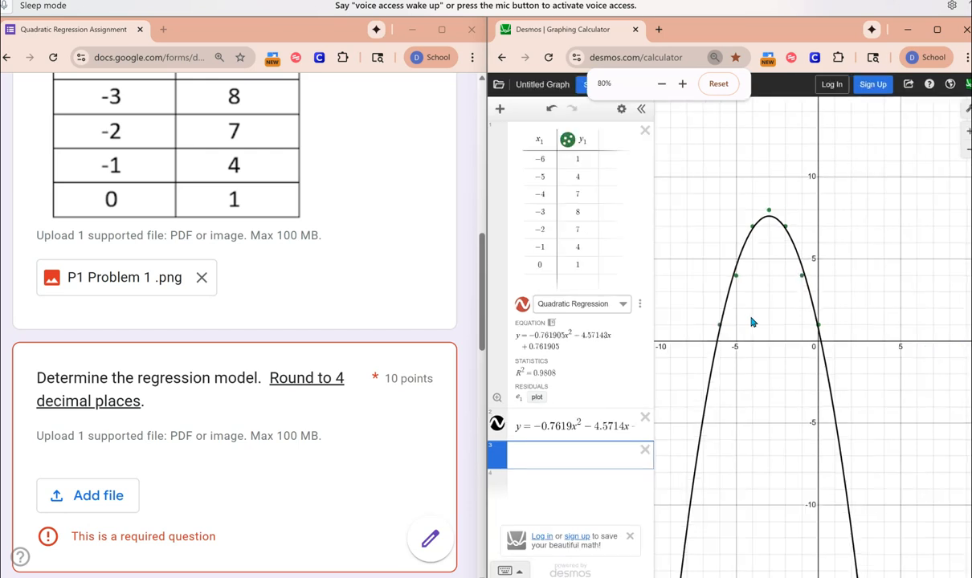
pyautogui.moveTo(656, 285); pyautogui.dragTo(705, 285)
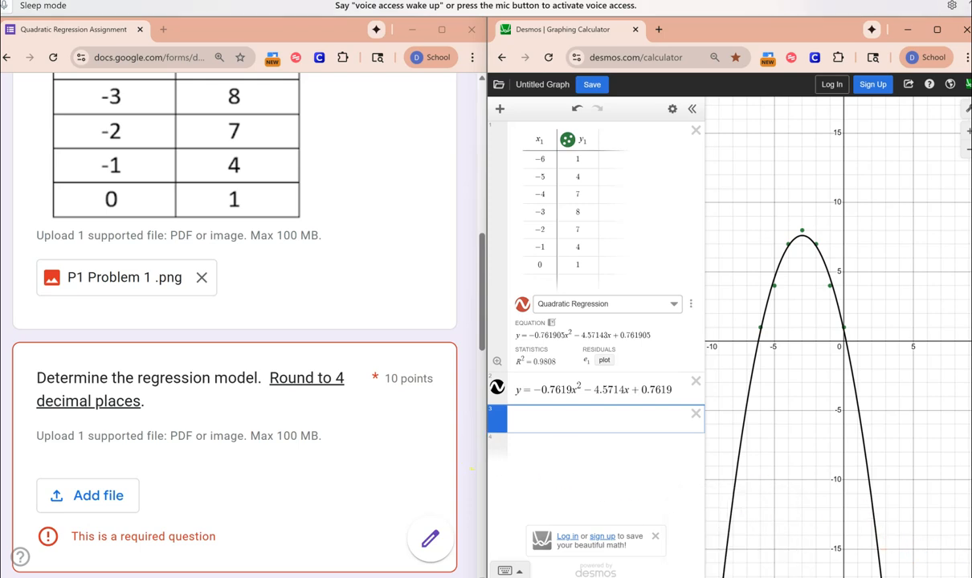
# Switch to Snipping Tool and capture a new screenshot of the rounded equation in Desmos expression line 2.
pyautogui.click(739, 576)
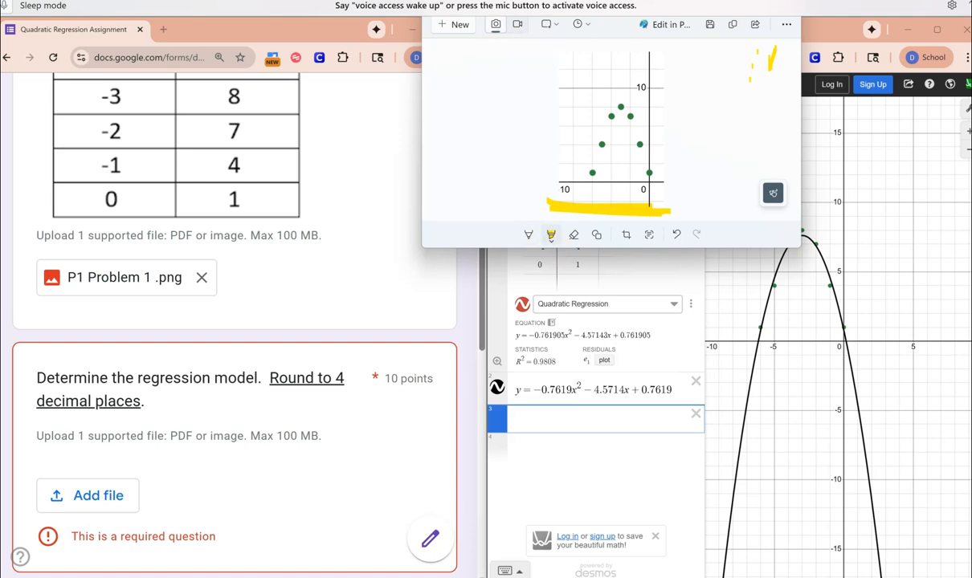
pyautogui.click(449, 24)
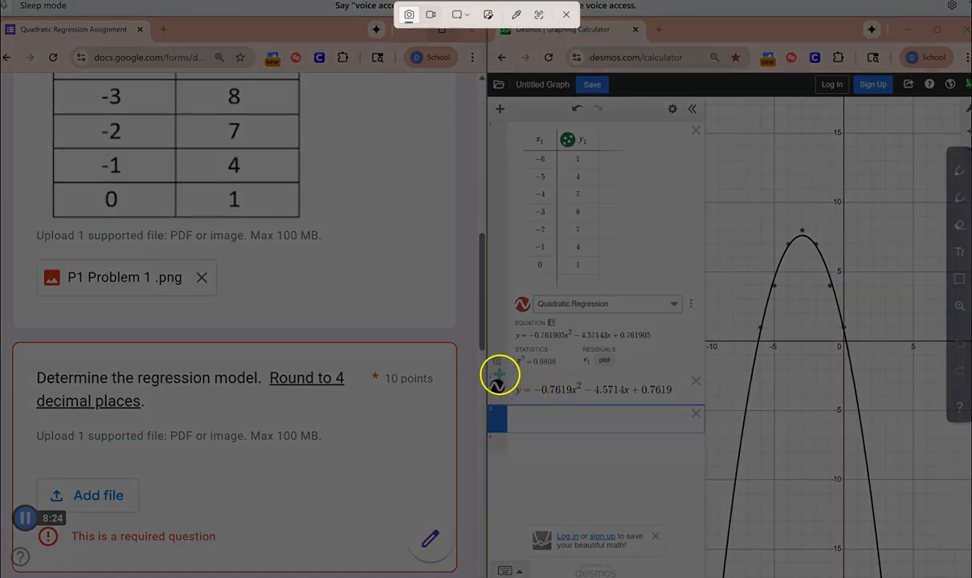
pyautogui.moveTo(490, 368); pyautogui.dragTo(686, 403)
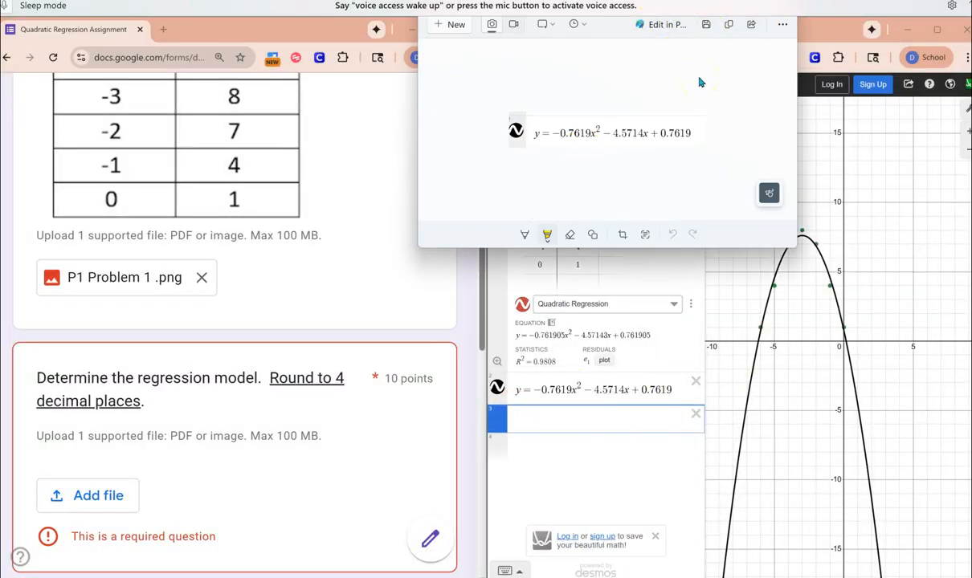
# Save the equation screenshot as the PNG file P1 Problem 2 in the 01-Quadratics Regression Assignment folder.
pyautogui.hotkey('ctrl', 's')
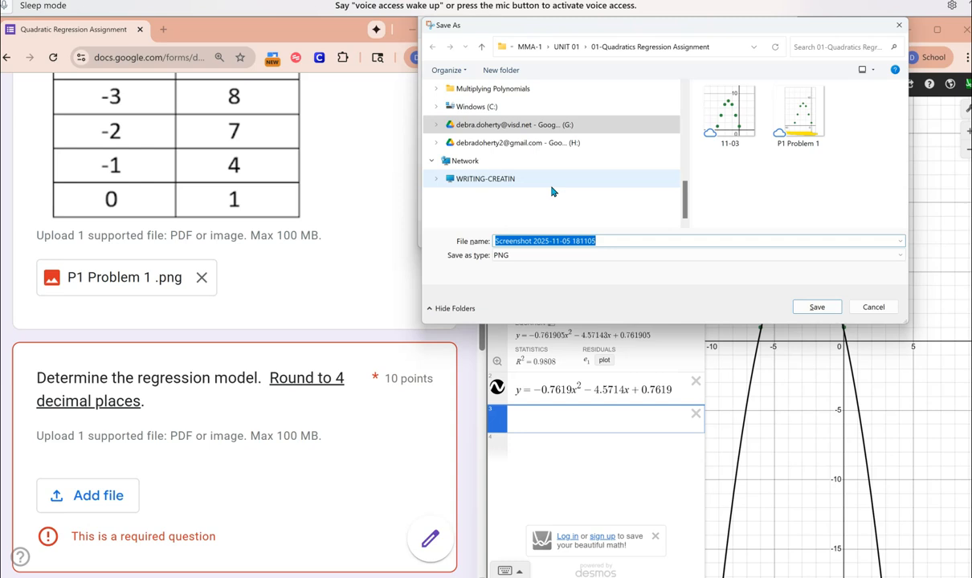
pyautogui.write('P')
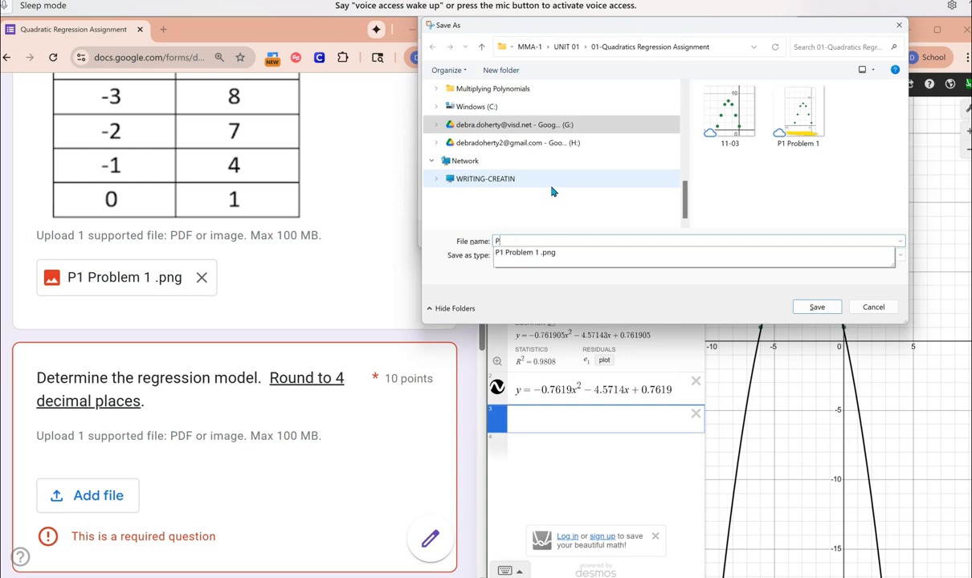
pyautogui.write('1 Problem 2')
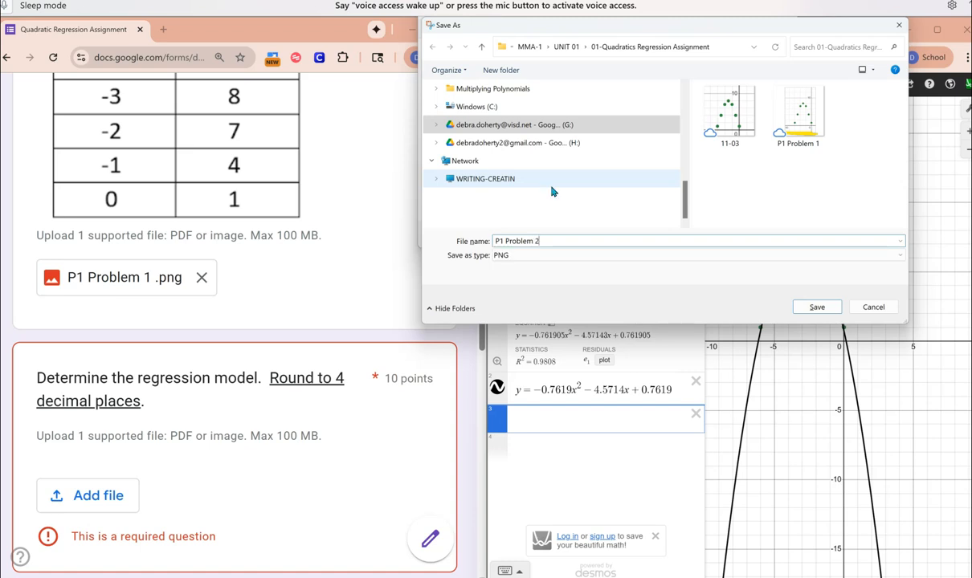
pyautogui.click(809, 308)
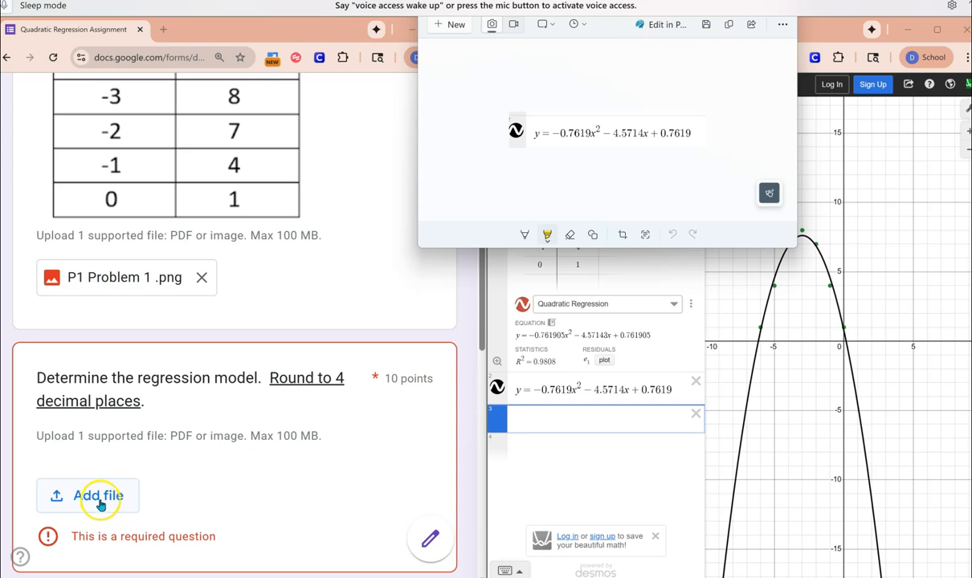
# For the regression model question's file upload, browse My Drive through Current Year 2025-2026, MMA-1 and UNIT 01 to the 01-Quadratics Regression Assignment folder.
pyautogui.click(99, 498)
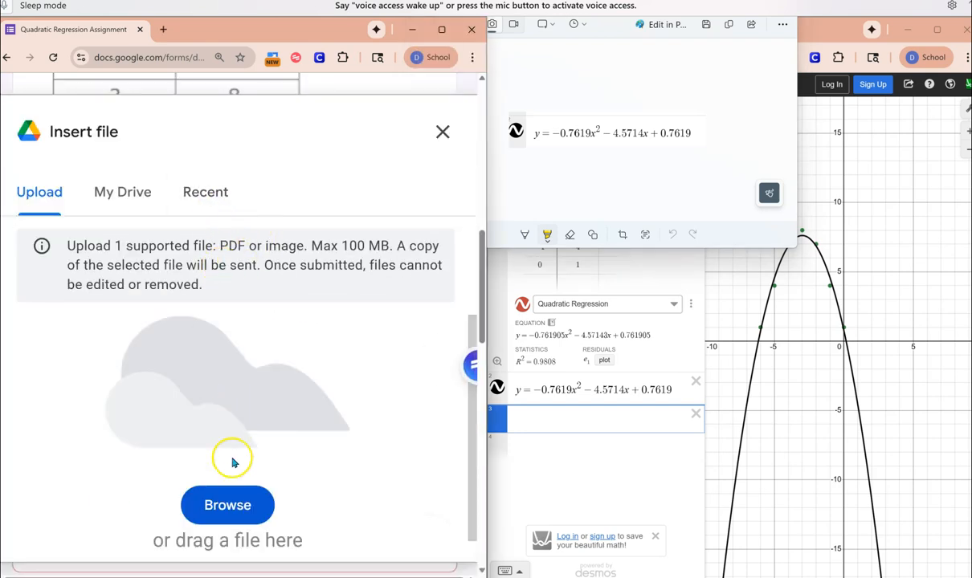
pyautogui.click(124, 205)
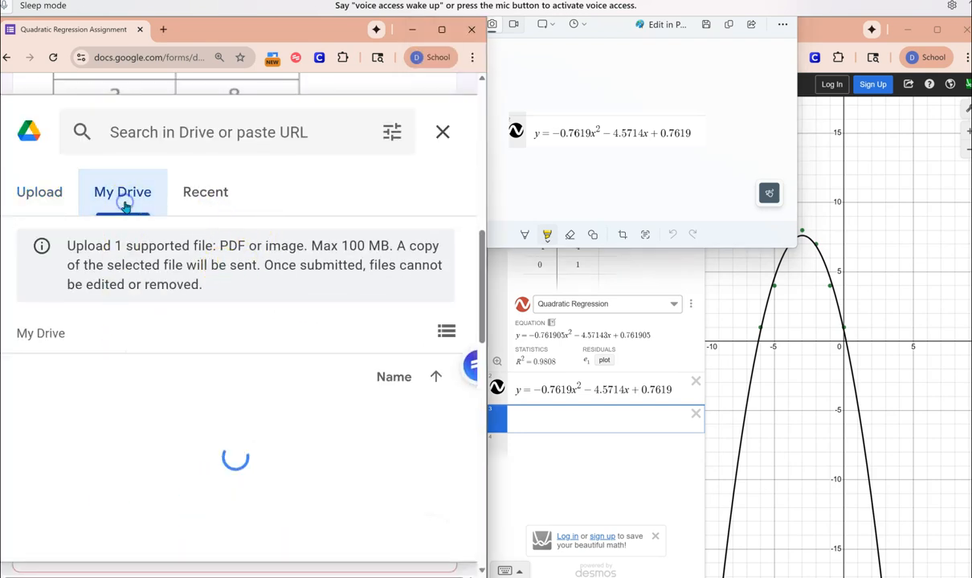
pyautogui.click(375, 442)
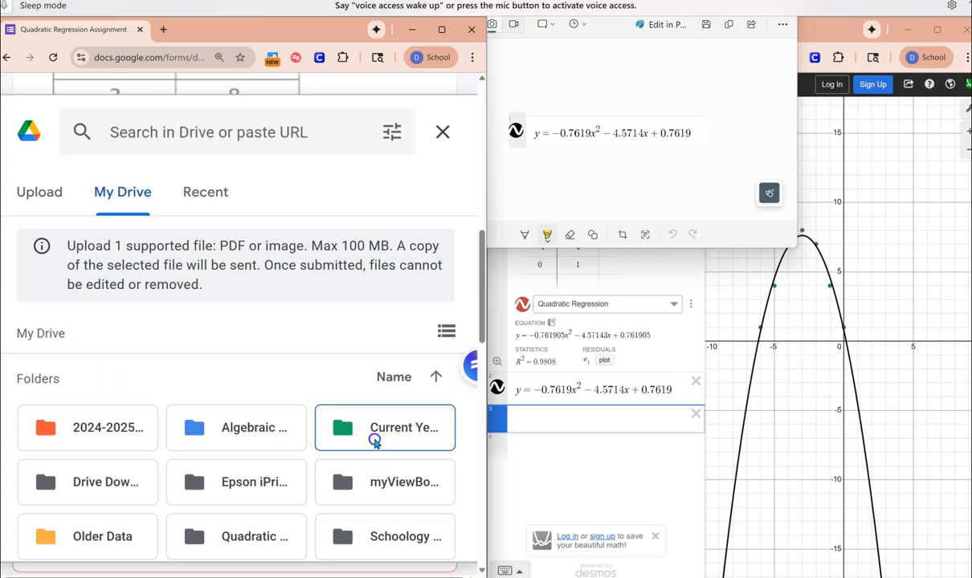
pyautogui.doubleClick(359, 432)
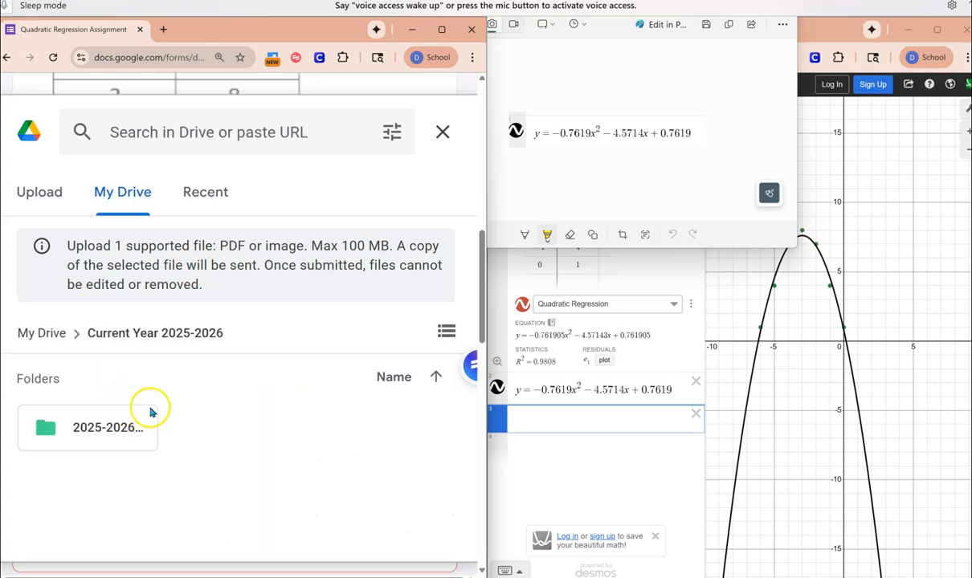
pyautogui.doubleClick(102, 428)
pyautogui.doubleClick(368, 436)
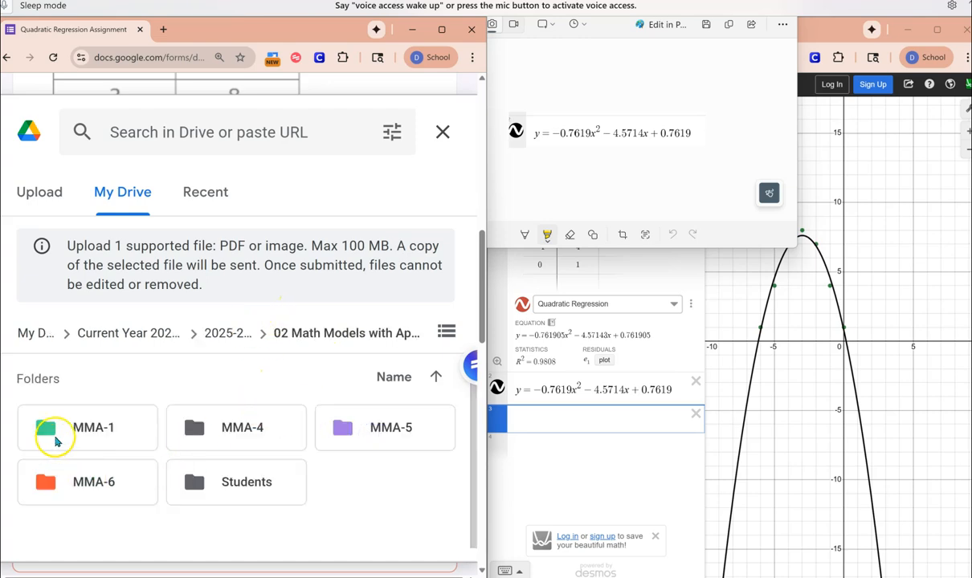
pyautogui.doubleClick(57, 433)
pyautogui.click(105, 437)
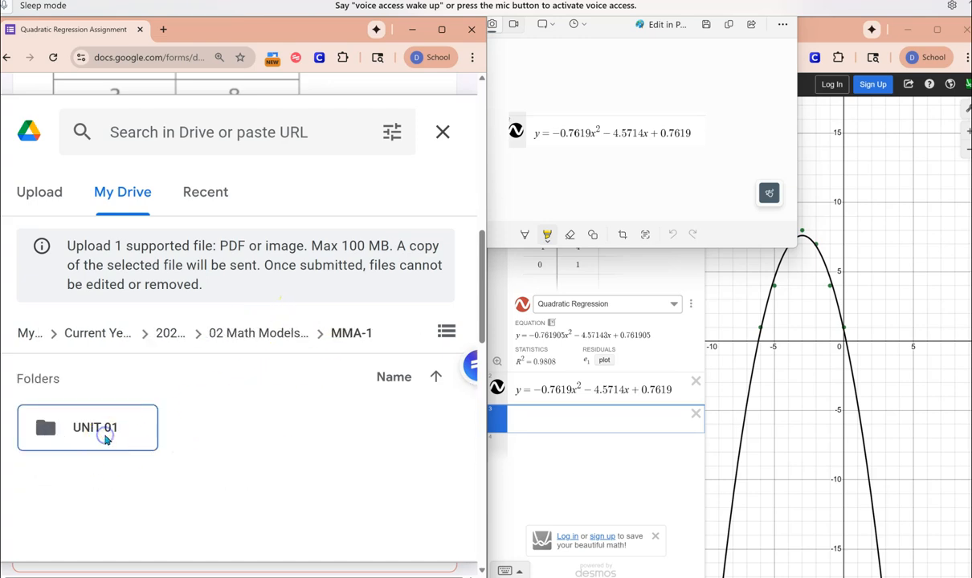
pyautogui.doubleClick(106, 437)
pyautogui.doubleClick(87, 431)
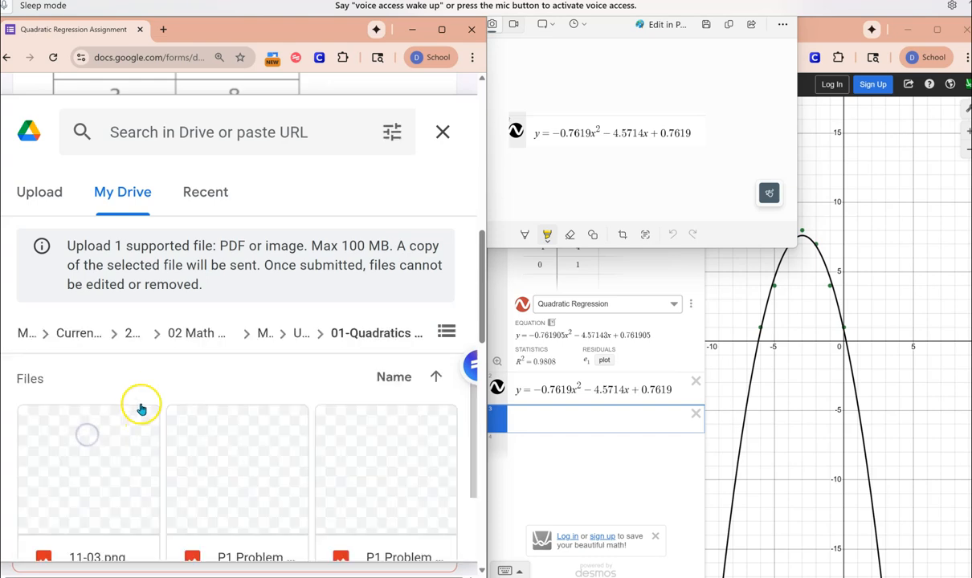
# Insert P1 Problem 2.png from the Drive folder as the answer to the regression model question.
pyautogui.scroll(-1, 265, 451)
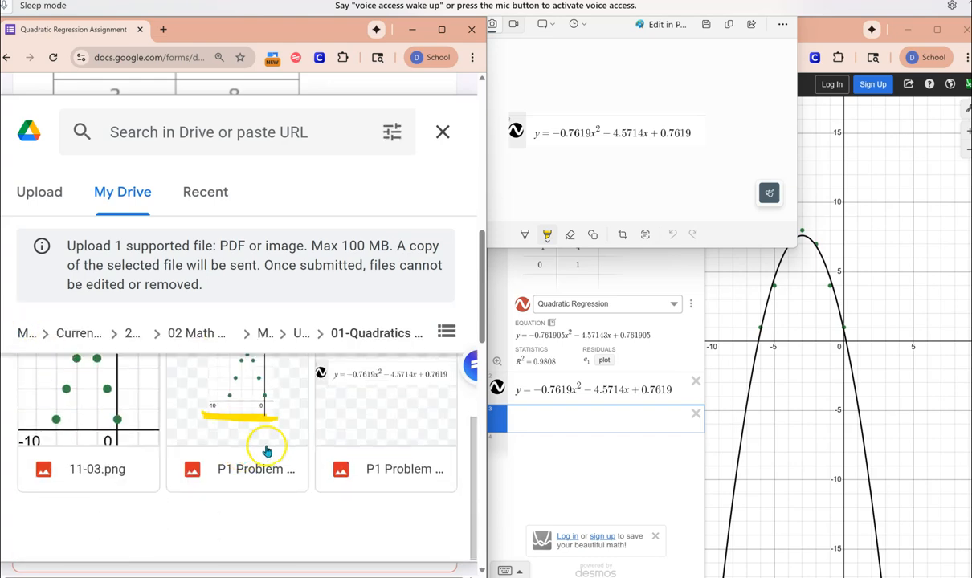
pyautogui.click(365, 417)
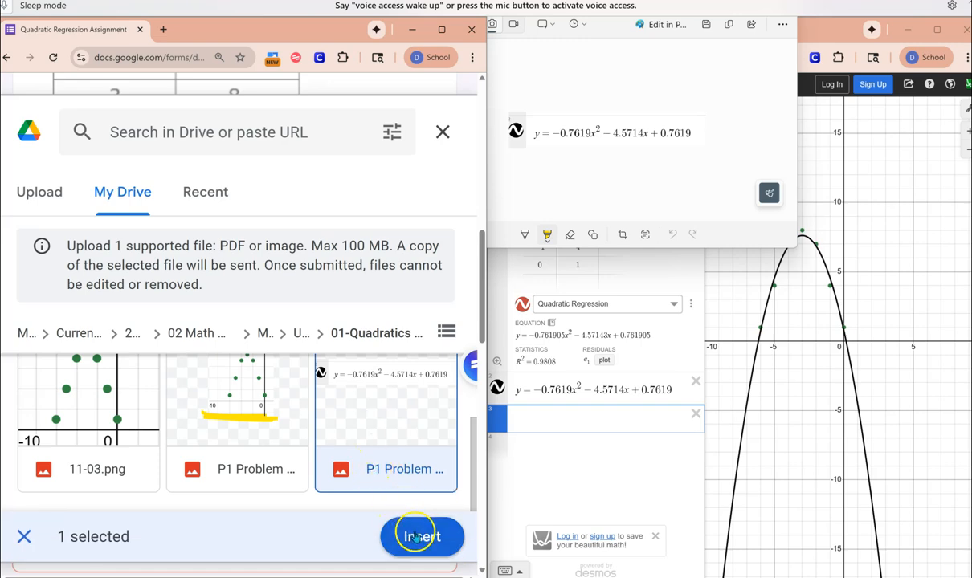
pyautogui.click(415, 538)
# For the question predicting y when x = 35, create a table from the rounded equation in Desmos line 2.
pyautogui.scroll(-1, 265, 445)
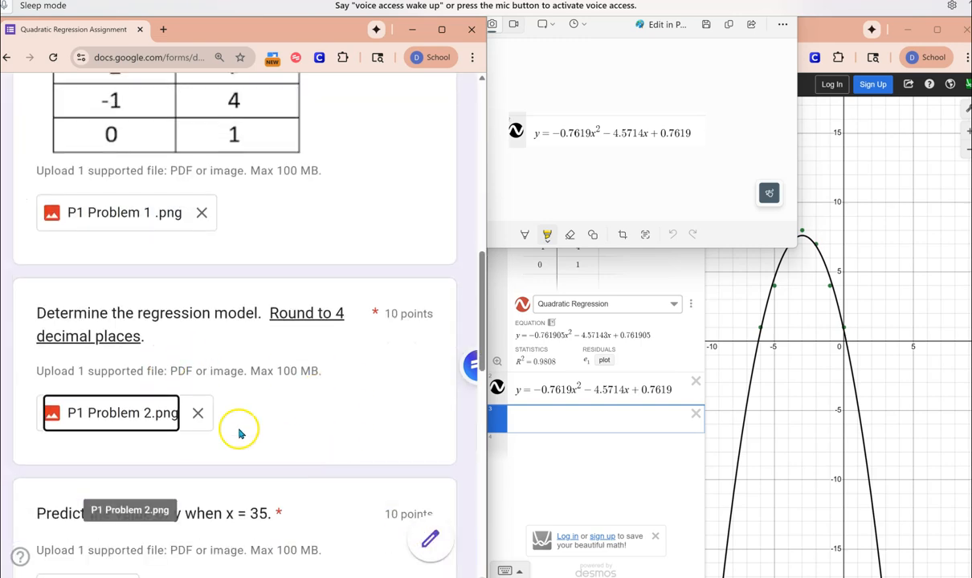
pyautogui.scroll(-2, 336, 405)
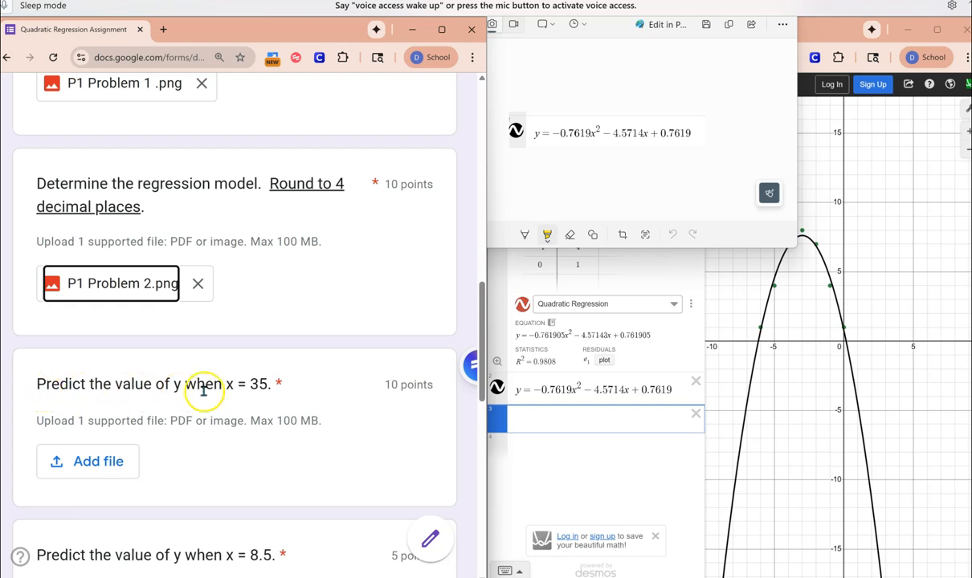
pyautogui.click(629, 470)
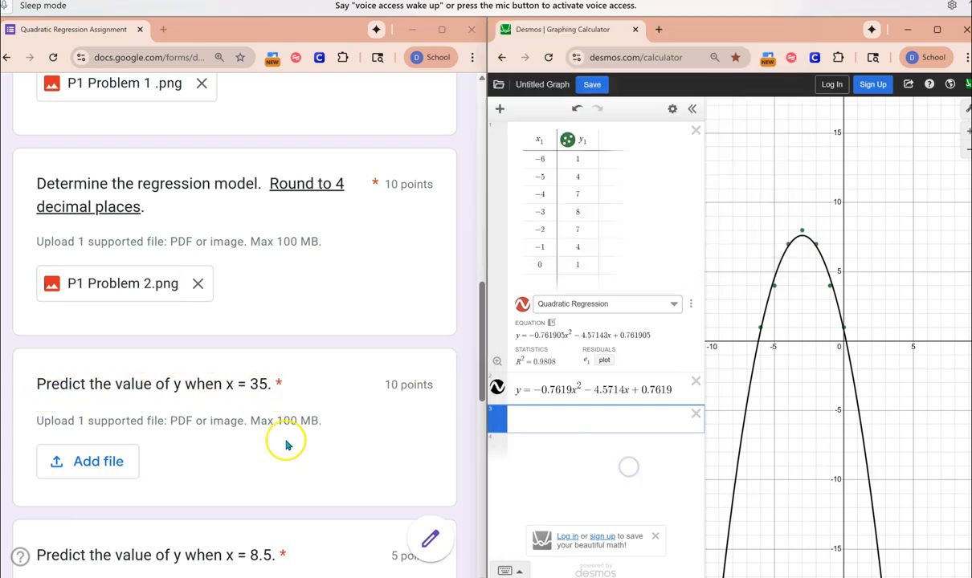
pyautogui.click(222, 384)
pyautogui.doubleClick(222, 384)
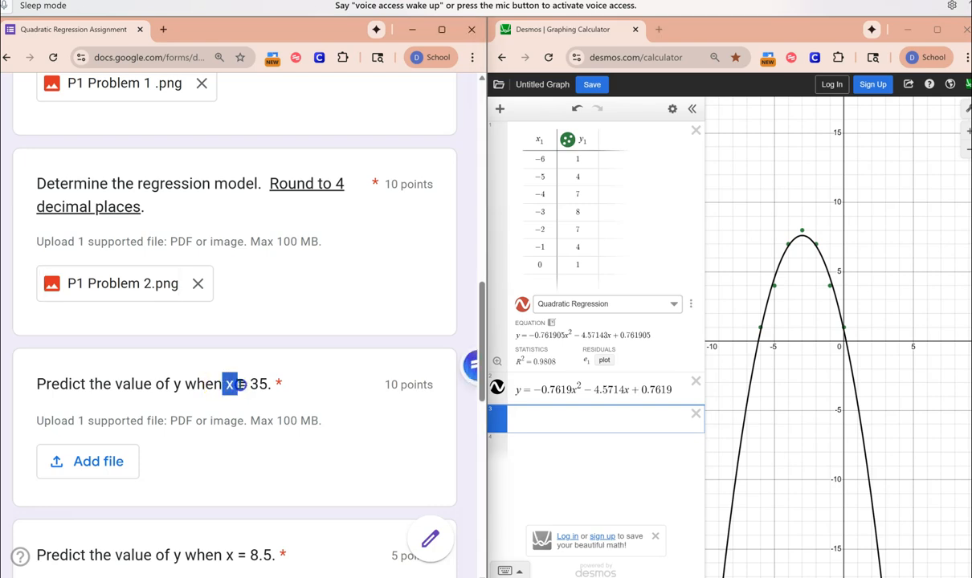
pyautogui.click(574, 424)
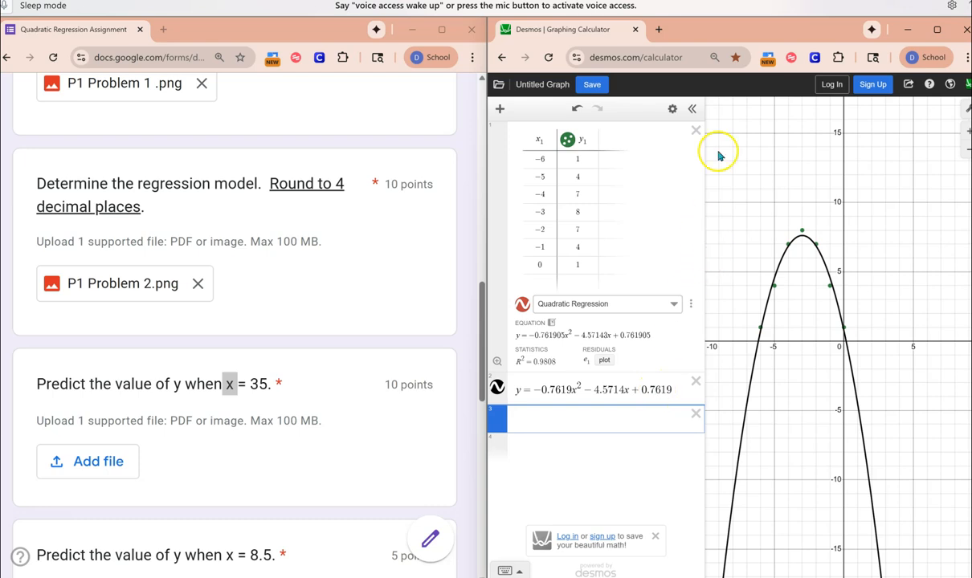
pyautogui.click(671, 108)
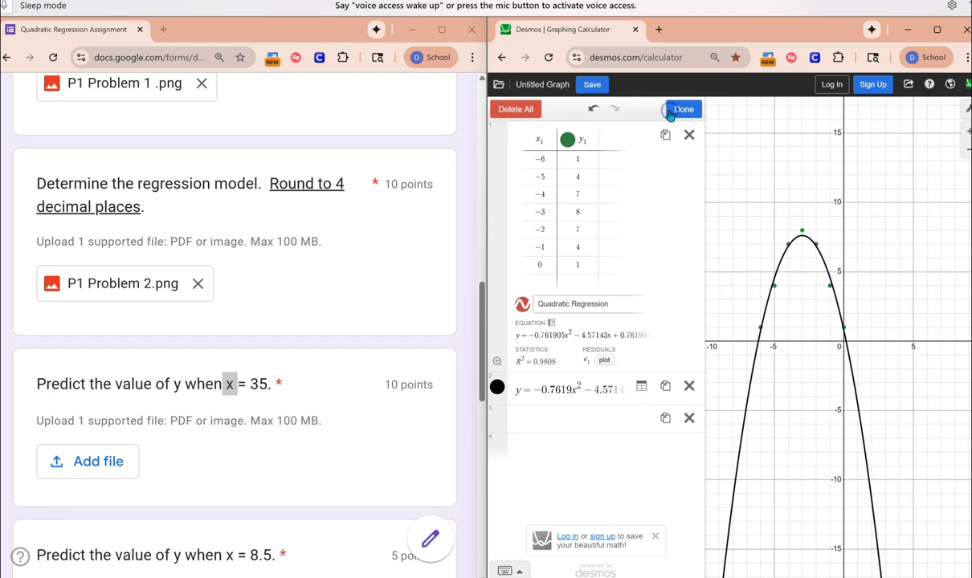
pyautogui.click(642, 388)
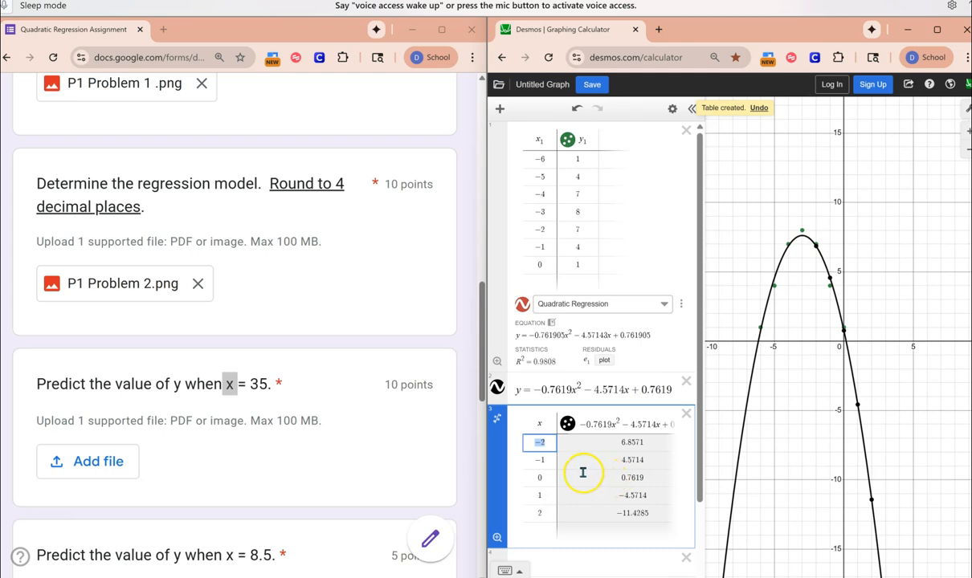
# Delete all default rows of x values from the new table in expression line 3.
pyautogui.click(612, 514)
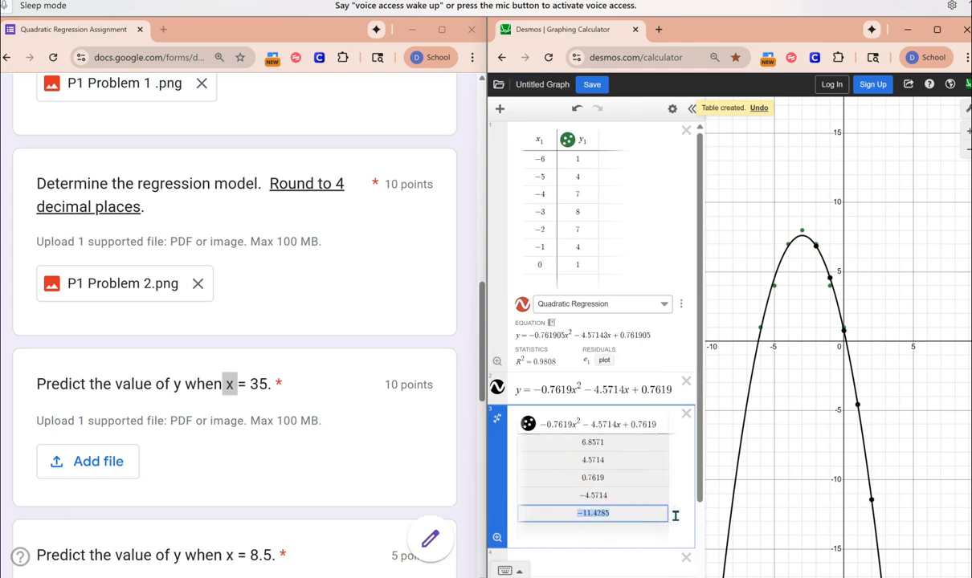
pyautogui.press('BackSpace')
pyautogui.press('BackSpace')
pyautogui.press('BackSpace')
pyautogui.press('BackSpace')
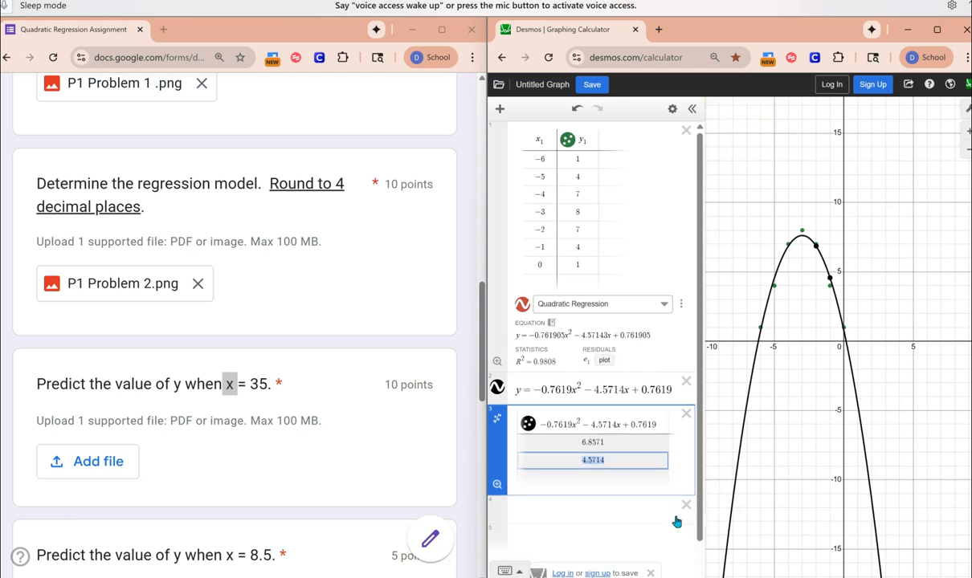
pyautogui.press('BackSpace')
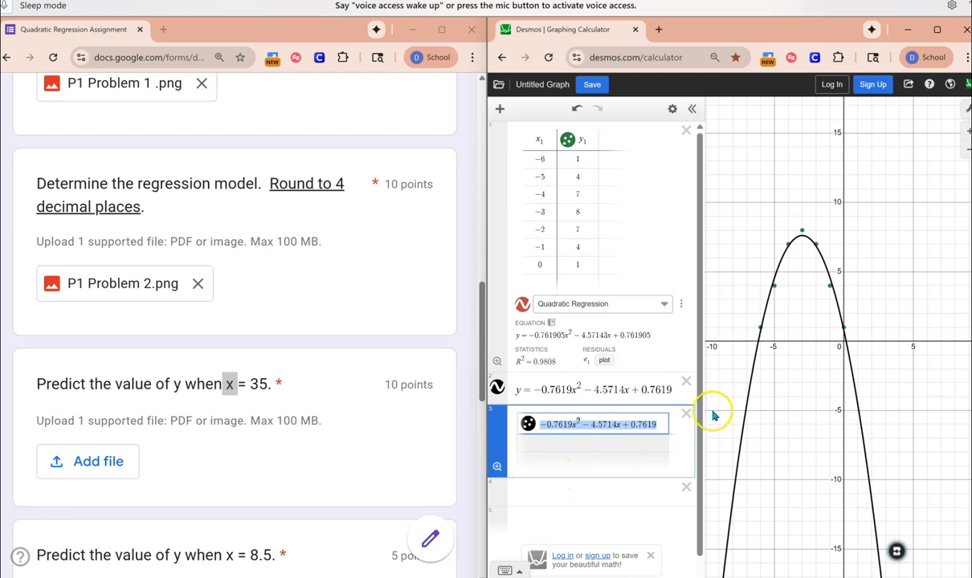
# Widen the expression list, enlarge the Desmos page to 100%, and enter 35 as the x value in the line 3 table.
pyautogui.moveTo(700, 417); pyautogui.dragTo(799, 412)
pyautogui.click(541, 443)
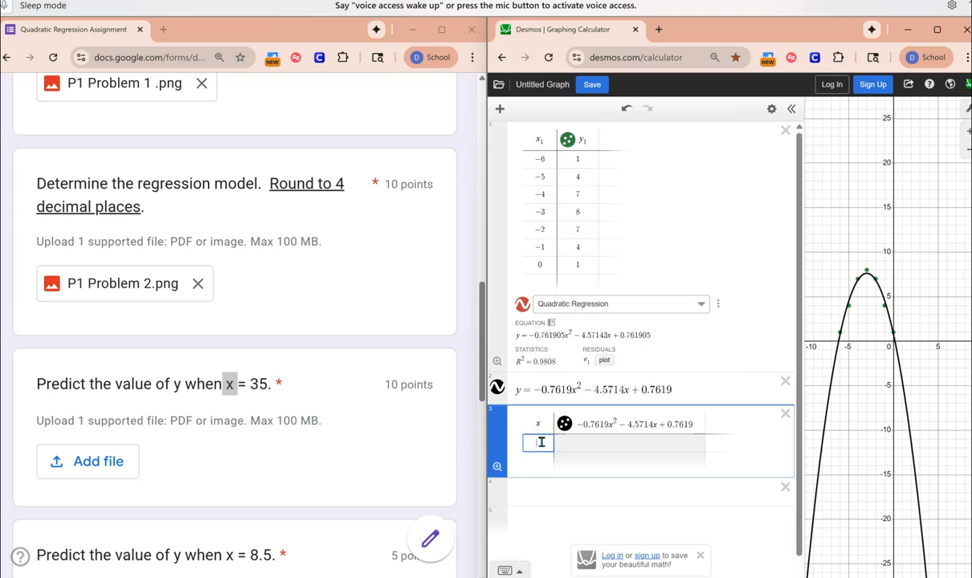
pyautogui.hotkey('ctrl', '+')
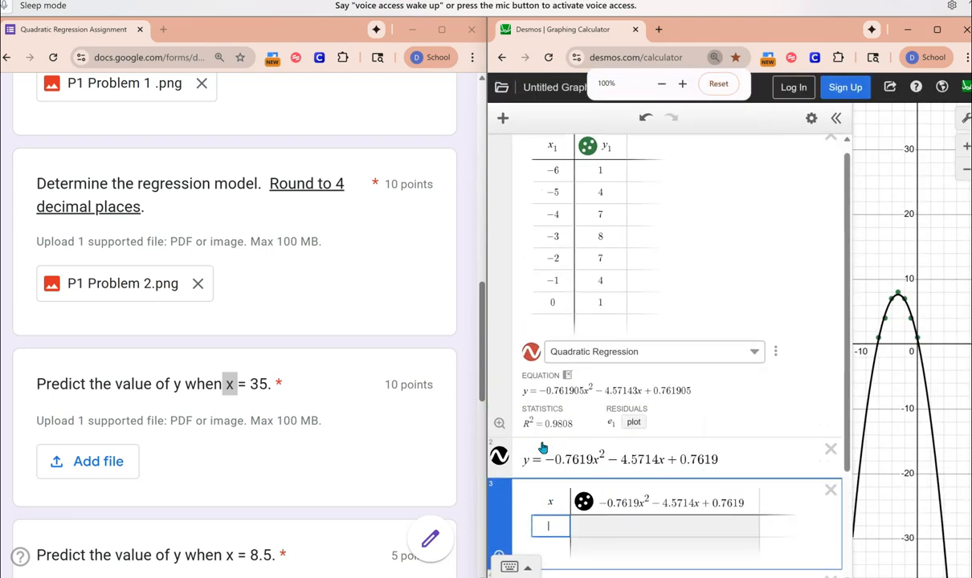
pyautogui.write('35')
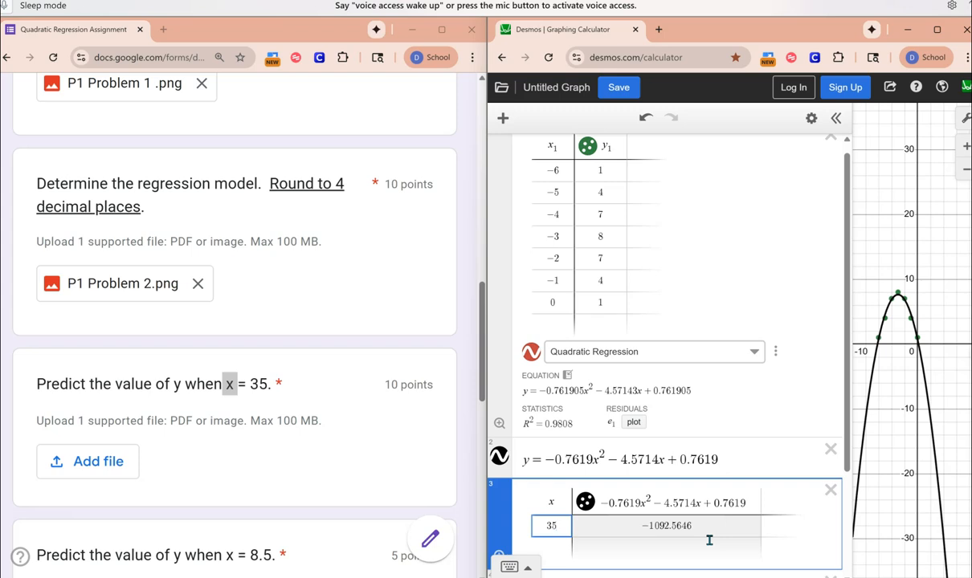
# Capture a screenshot of the x = 35 row in the line 3 table and open it in Snipping Tool.
pyautogui.press('super+shift+s')
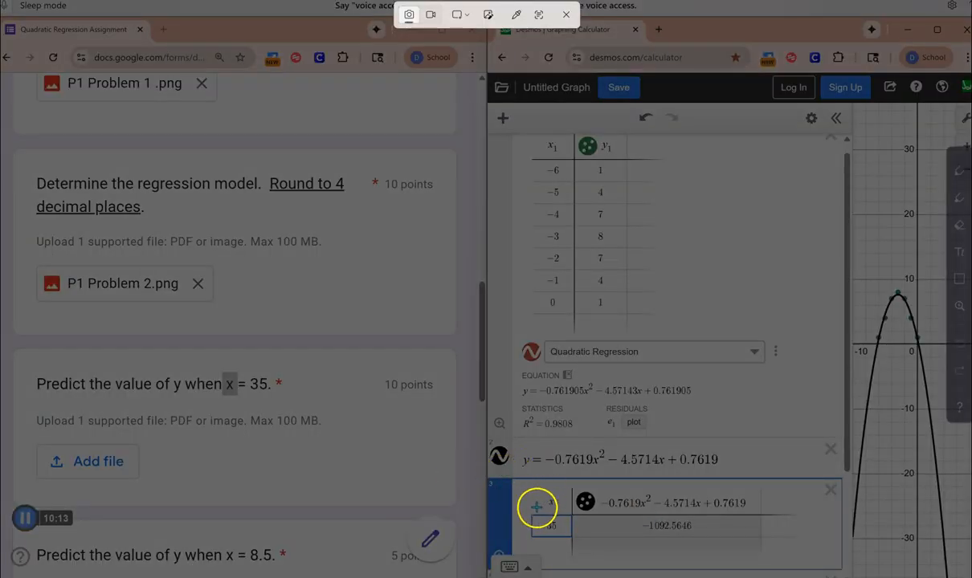
pyautogui.moveTo(521, 514); pyautogui.dragTo(755, 534)
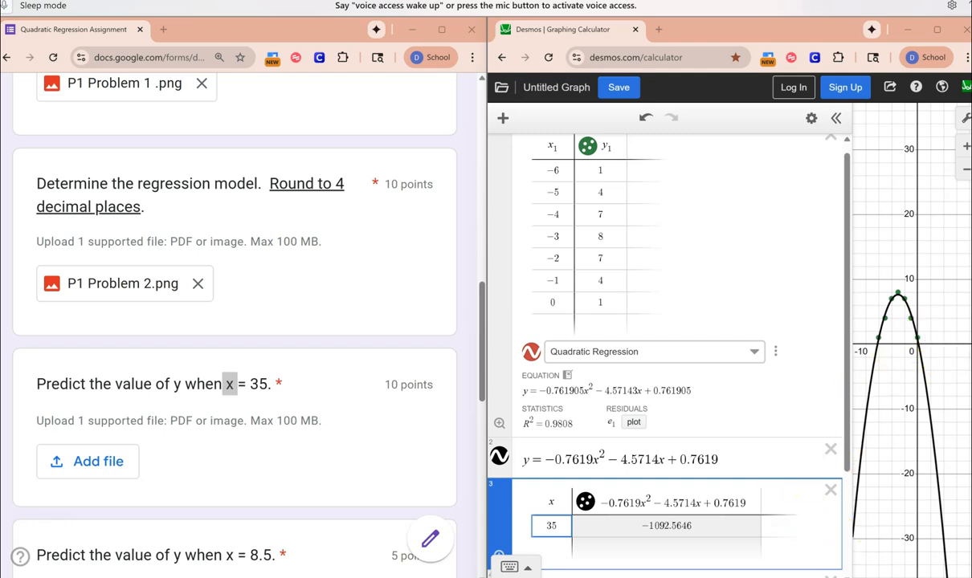
pyautogui.click(695, 577)
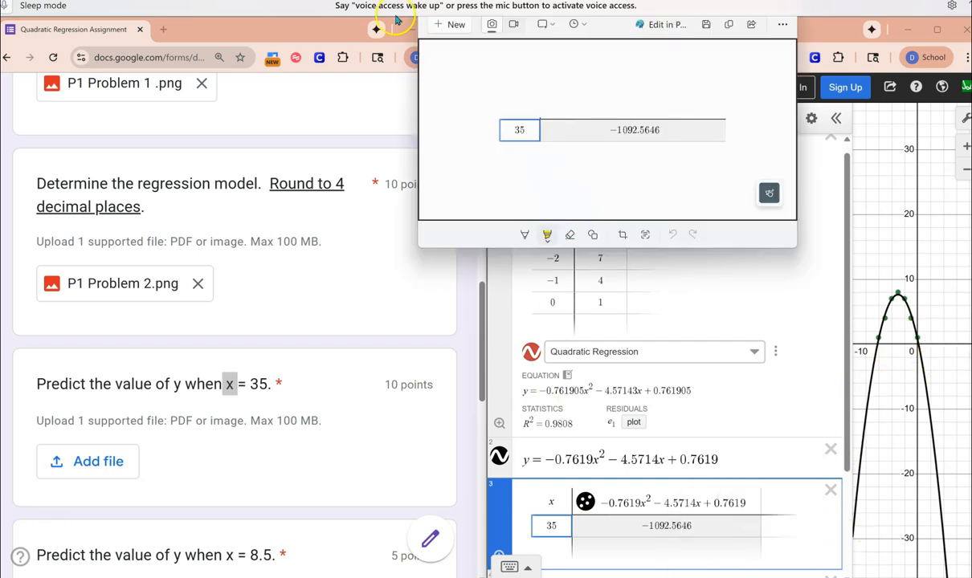
# Recapture the x = 35 row of the line 3 table and save the screenshot as p1 Problem 3 in PNG format.
pyautogui.click(450, 24)
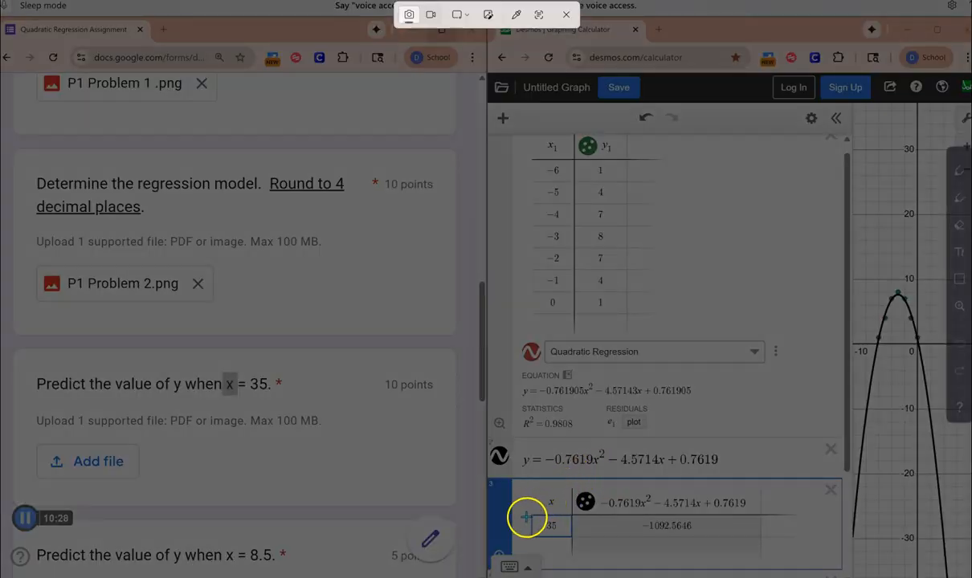
pyautogui.moveTo(536, 520); pyautogui.dragTo(762, 540)
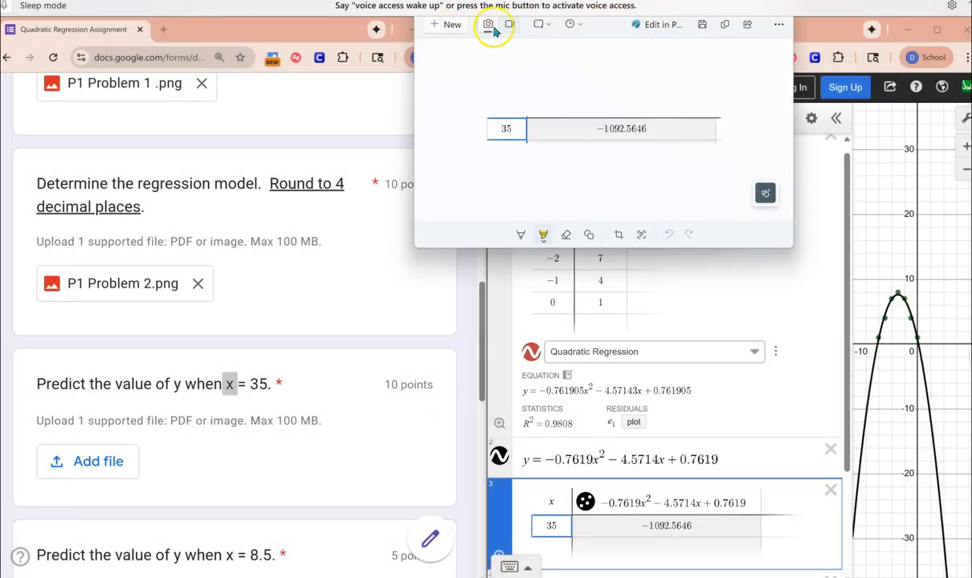
pyautogui.click(703, 25)
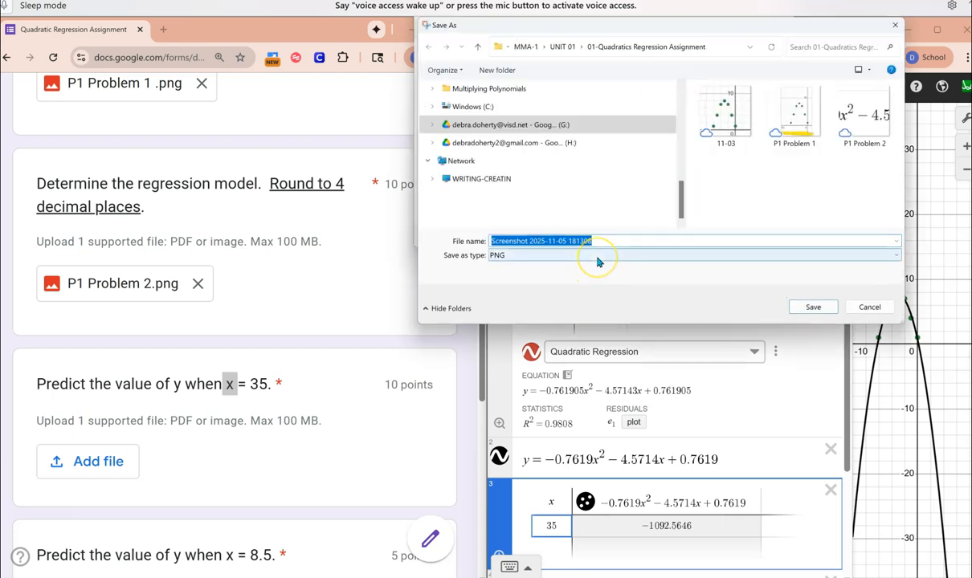
pyautogui.write('p1')
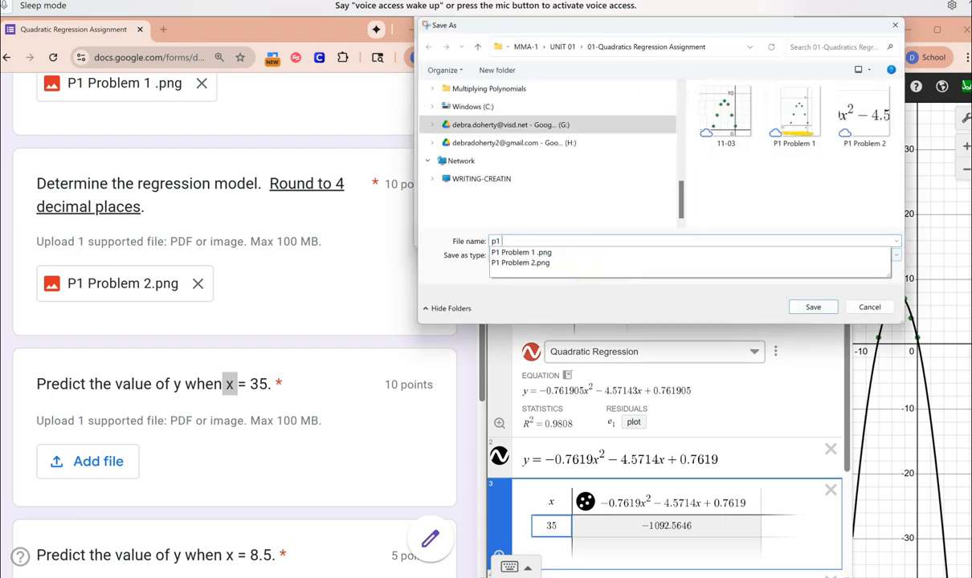
pyautogui.write(' Problem 3')
pyautogui.click(812, 307)
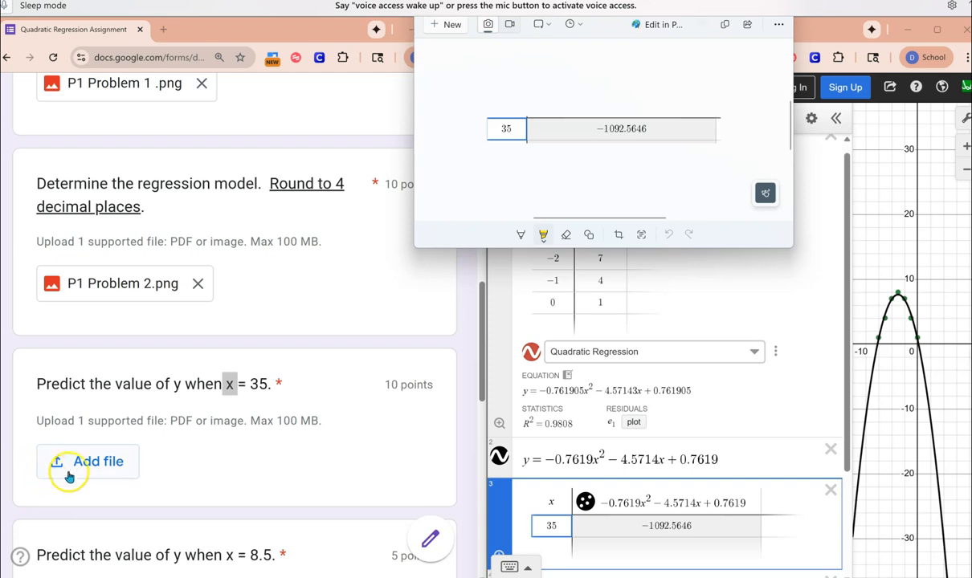
# Start adding a file to the x = 35 question and browse My Drive to MMA-1's 01-Quadratics Regression Assignment folder.
pyautogui.click(87, 460)
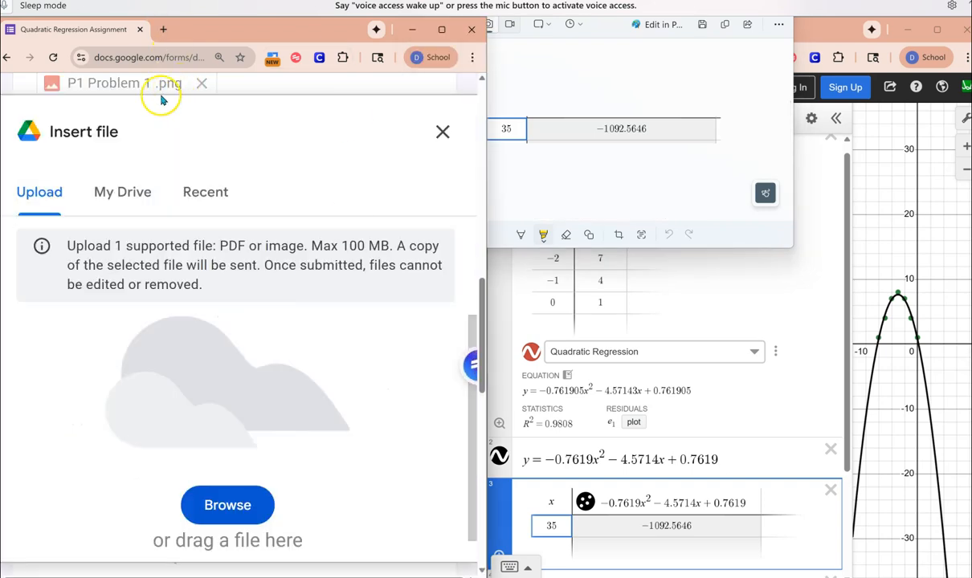
pyautogui.click(135, 196)
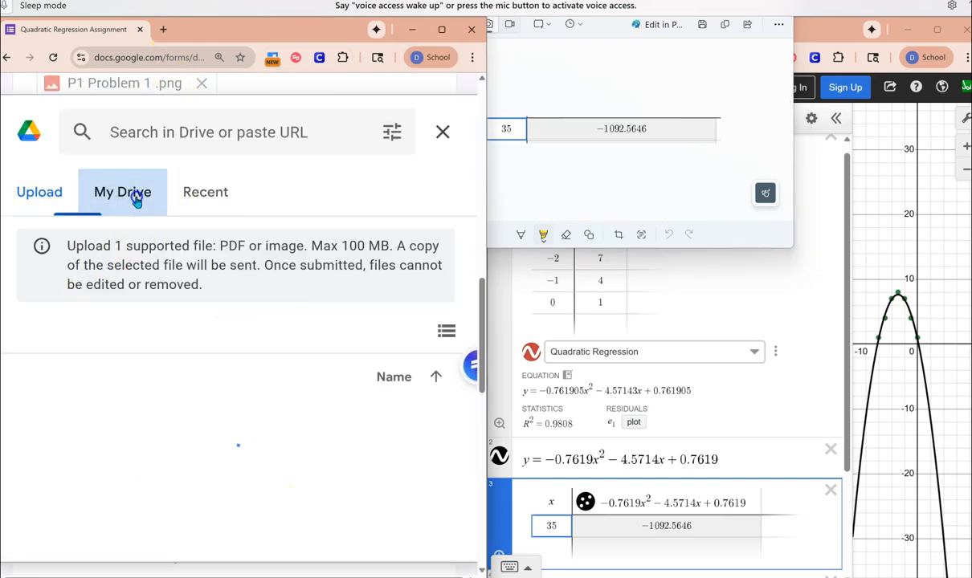
pyautogui.click(346, 432)
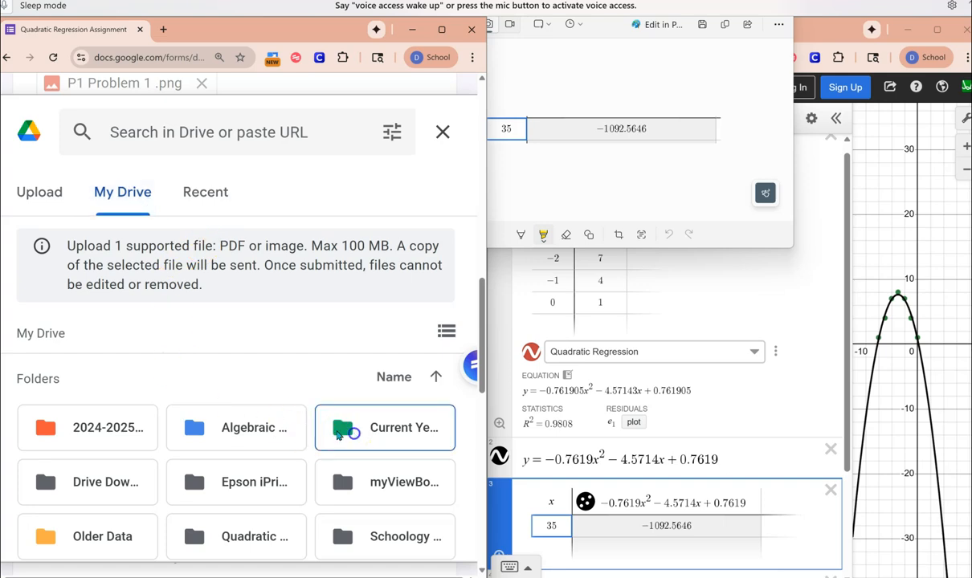
pyautogui.doubleClick(322, 434)
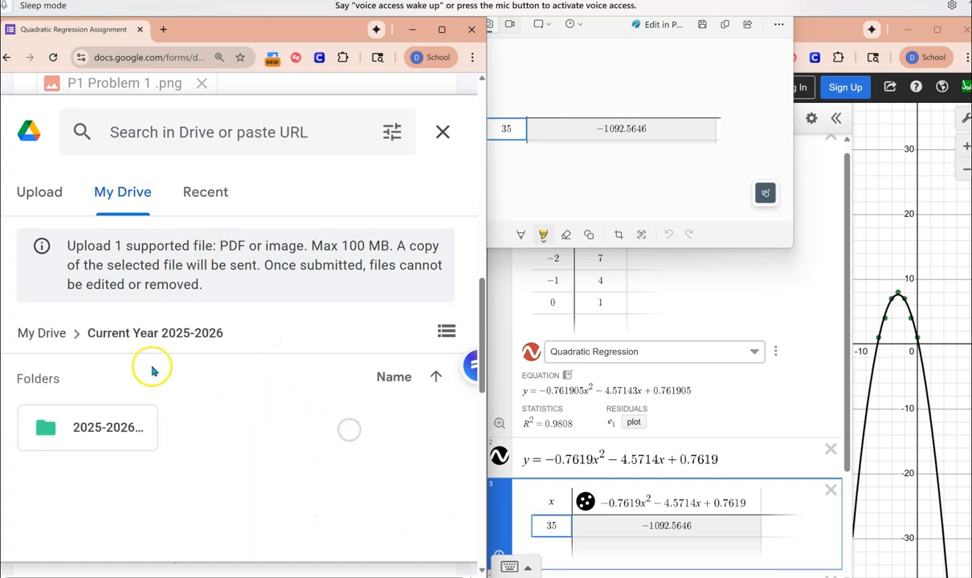
pyautogui.doubleClick(142, 442)
pyautogui.doubleClick(347, 428)
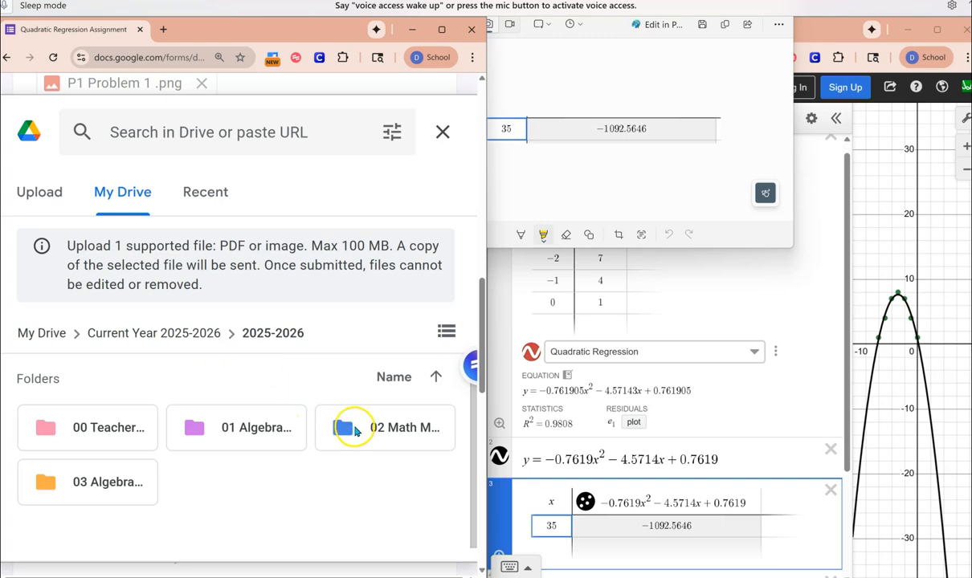
pyautogui.doubleClick(80, 429)
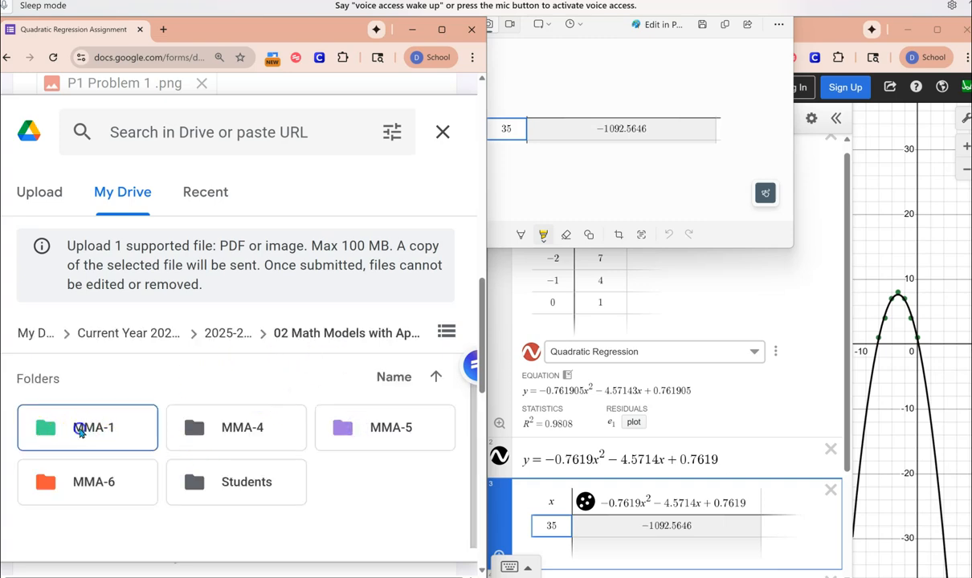
pyautogui.doubleClick(112, 425)
pyautogui.click(102, 438)
pyautogui.click(102, 437)
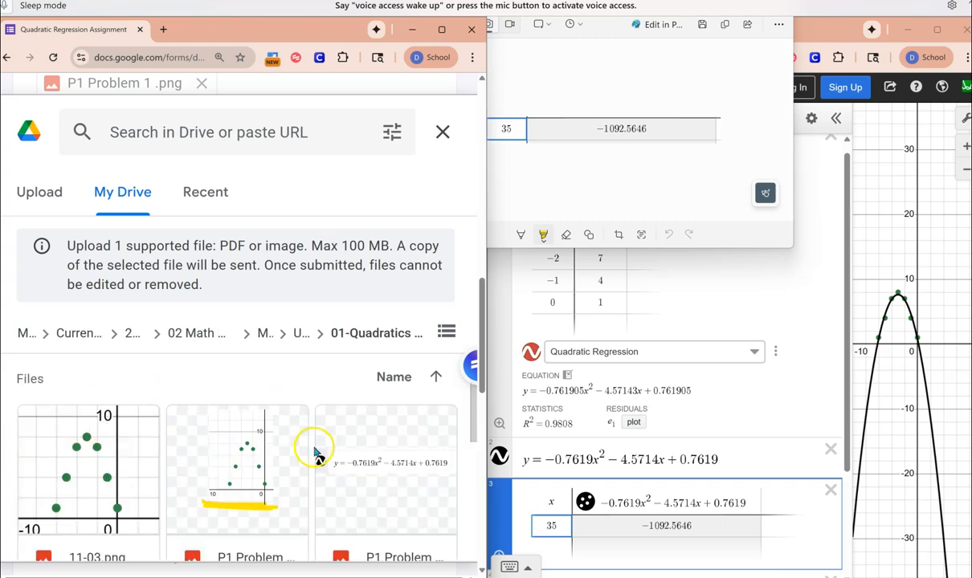
# Insert P1 Problem 2.png as the uploaded file for the x = 35 question.
pyautogui.scroll(-1, 316, 457)
pyautogui.click(369, 444)
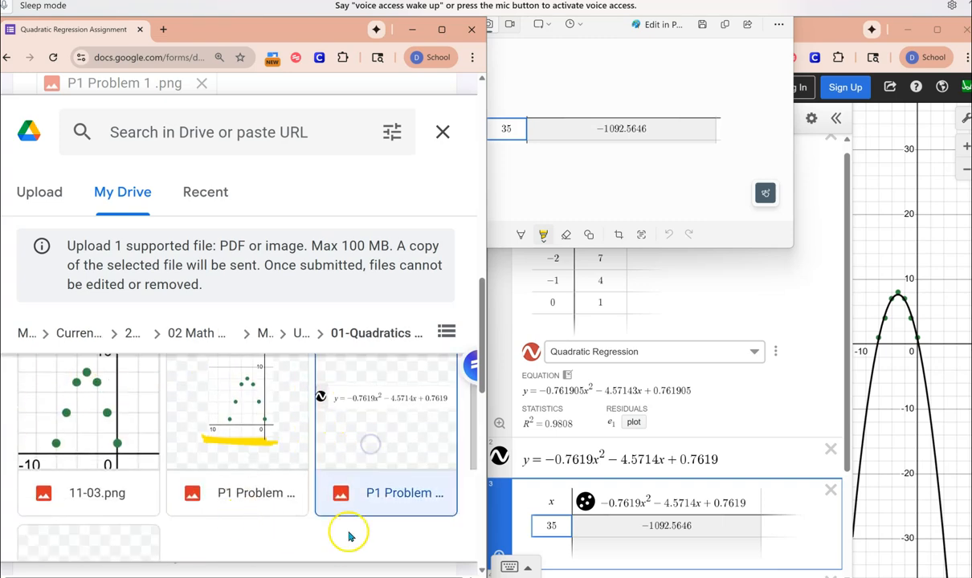
pyautogui.scroll(-3, 372, 506)
pyautogui.click(394, 536)
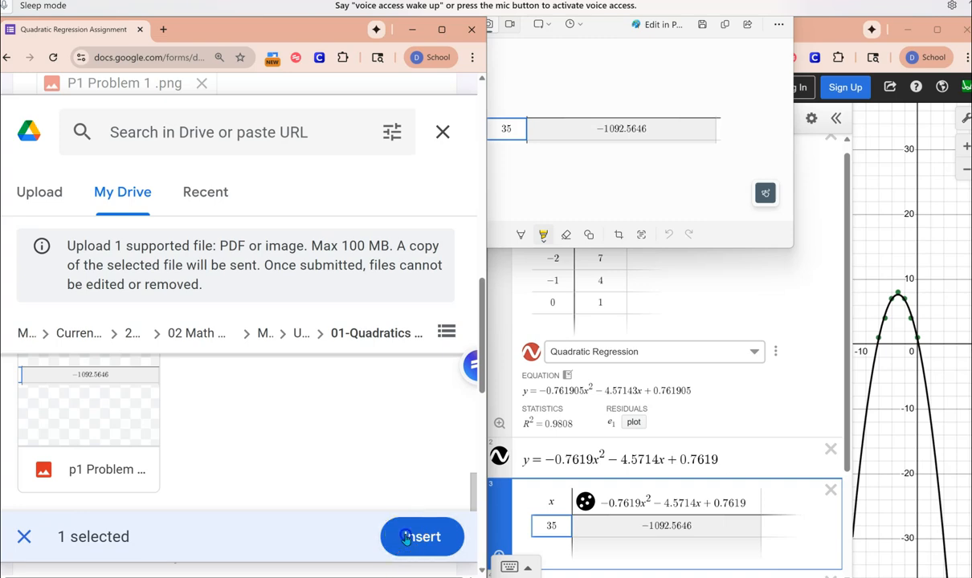
# Enter 8.5 as the second x value in the line 3 table and copy its y value, -93.142275, into the x = 8.5 answer.
pyautogui.scroll(-2, 301, 459)
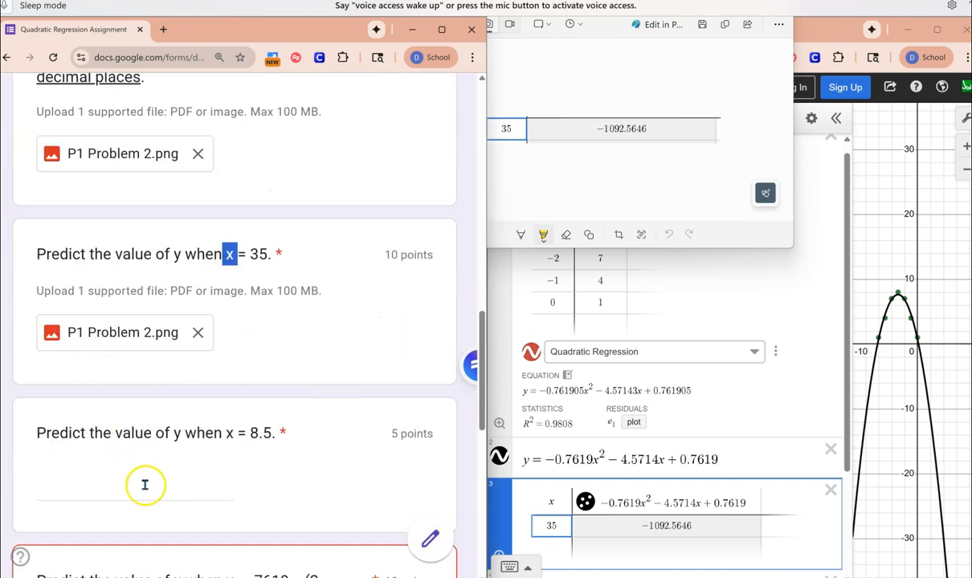
pyautogui.click(184, 481)
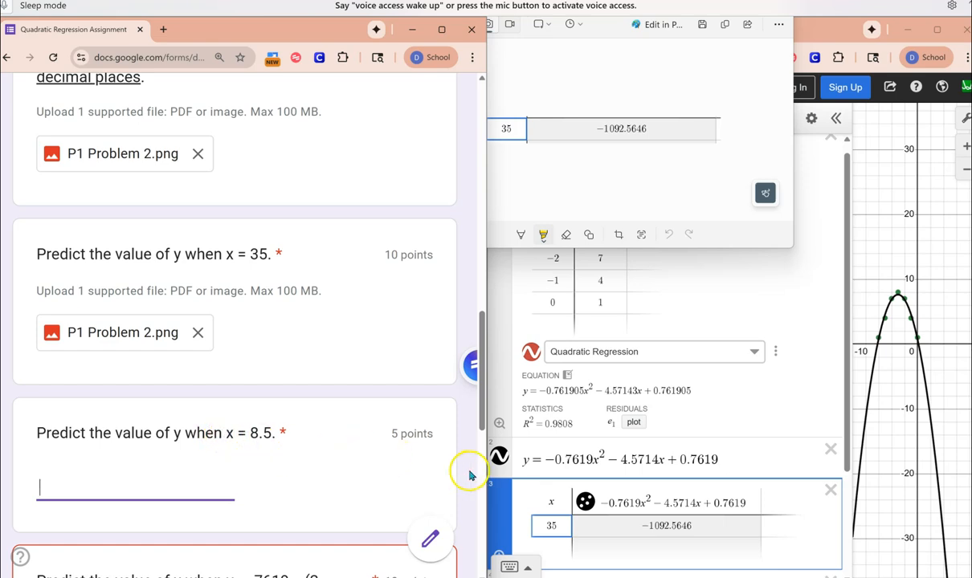
pyautogui.scroll(-1, 466, 470)
pyautogui.click(551, 555)
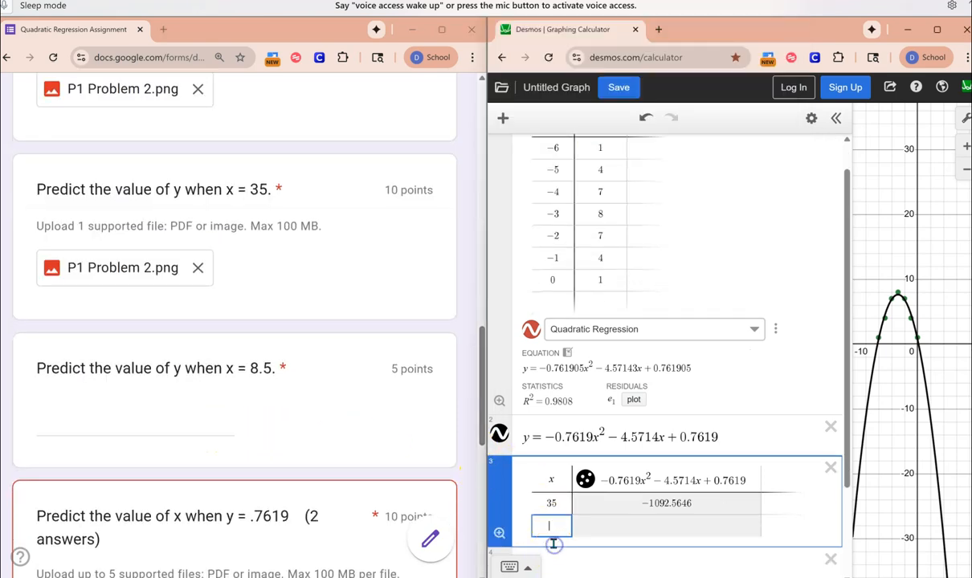
pyautogui.write('8.5')
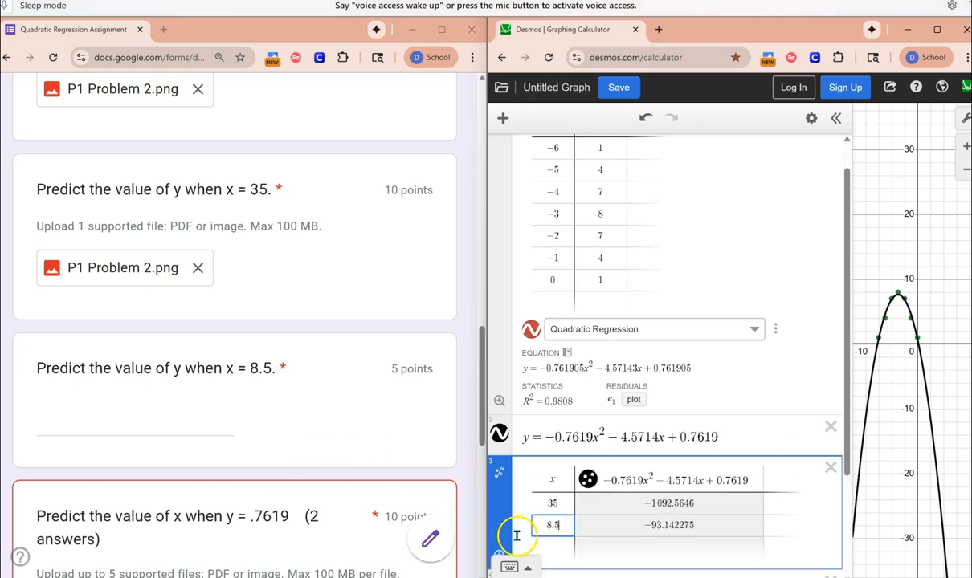
pyautogui.moveTo(601, 526); pyautogui.dragTo(730, 524)
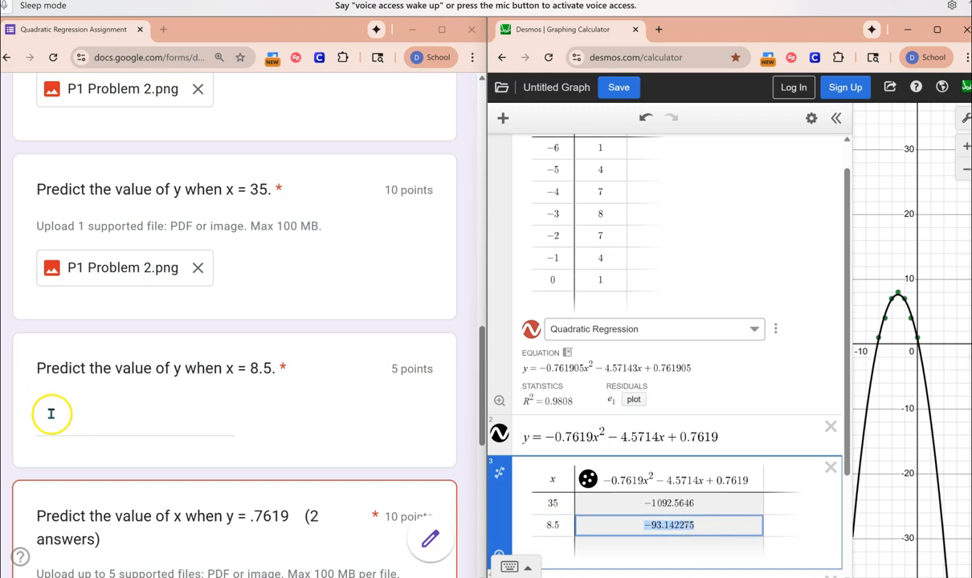
pyautogui.click(80, 424)
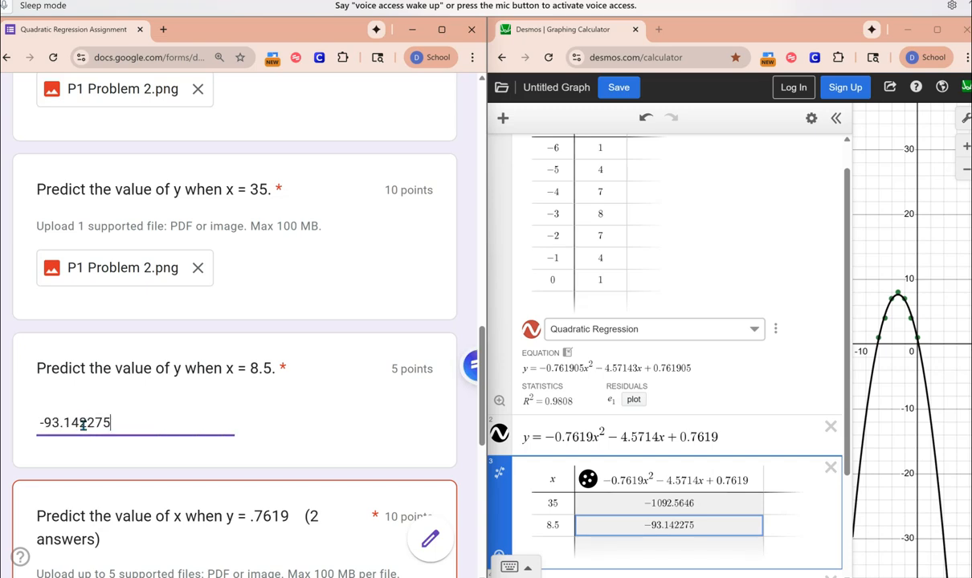
# For the question predicting x when y = .7619, graph y = .7619 in expression line 4.
pyautogui.scroll(-3, 112, 403)
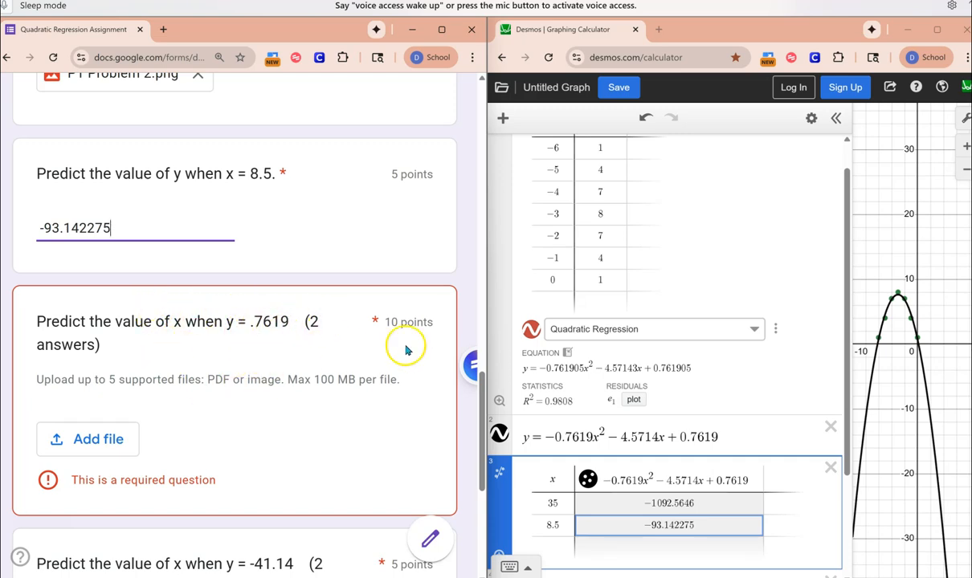
pyautogui.scroll(-2, 691, 442)
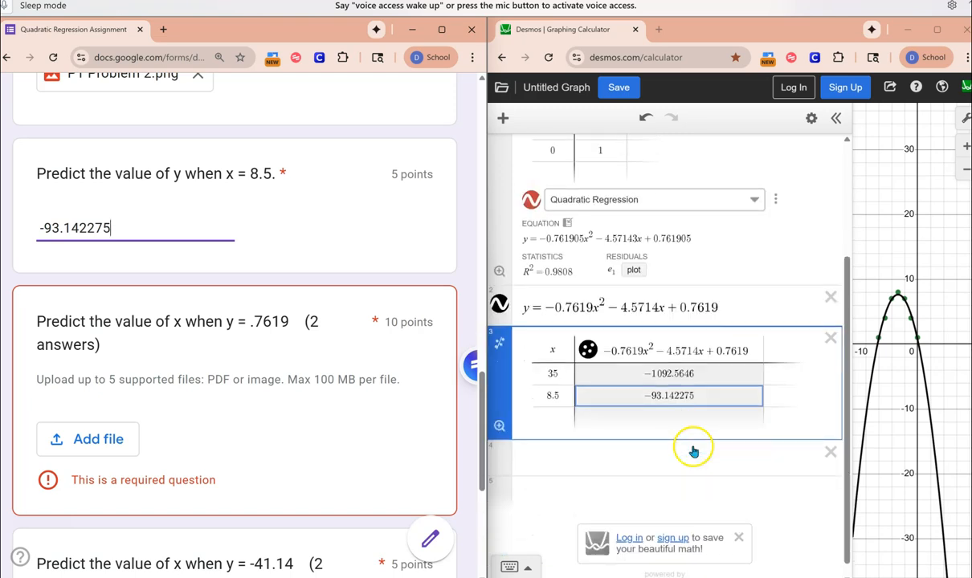
pyautogui.click(642, 458)
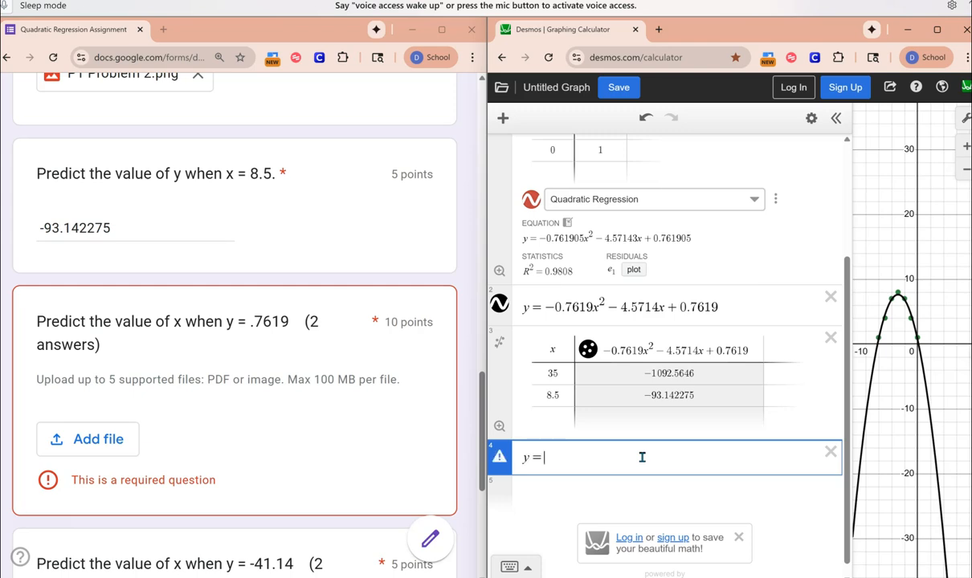
pyautogui.write('y = .7619')
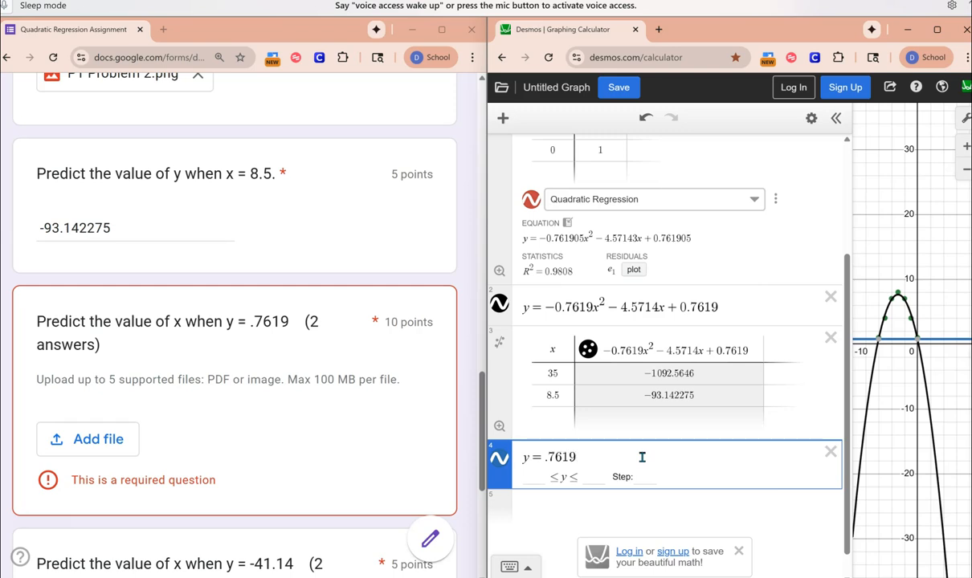
pyautogui.press('Return')
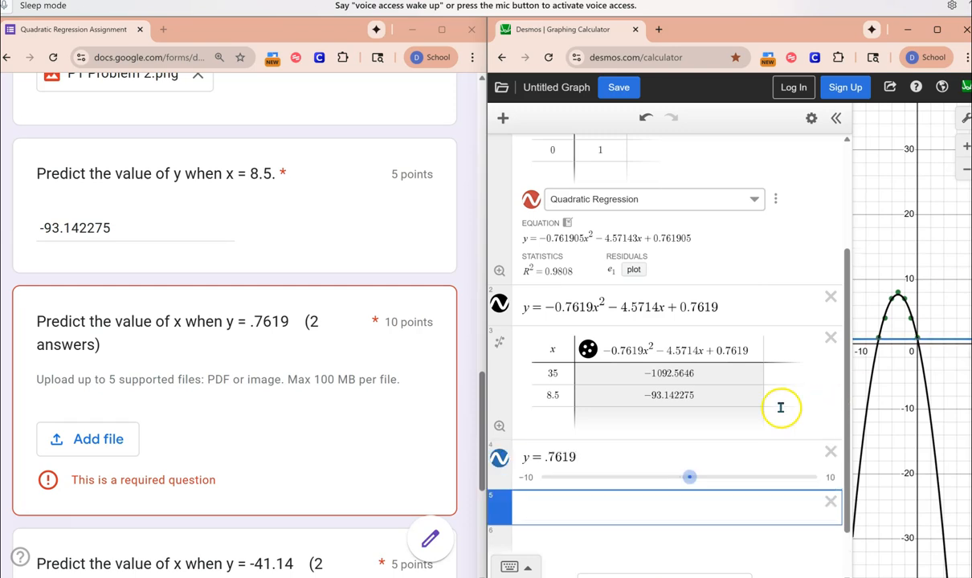
# Toggle the y = .7619 line off and on to identify it on the graph.
pyautogui.click(498, 457)
pyautogui.click(498, 457)
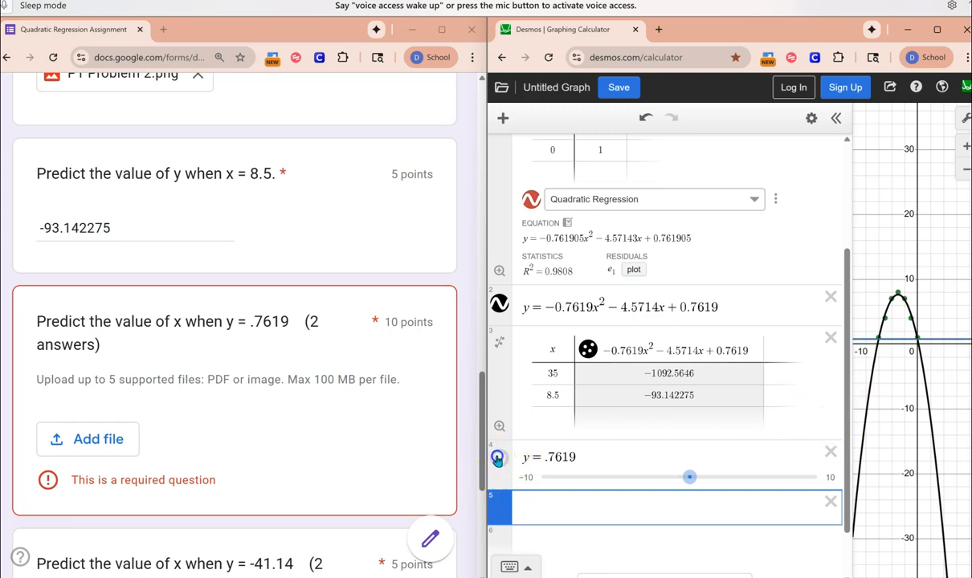
pyautogui.click(497, 458)
pyautogui.click(497, 457)
# Narrow the expression list to enlarge the graph and copy the coordinates of the parabola's left intersection with y = .7619.
pyautogui.scroll(3, 898, 382)
pyautogui.scroll(1, 900, 383)
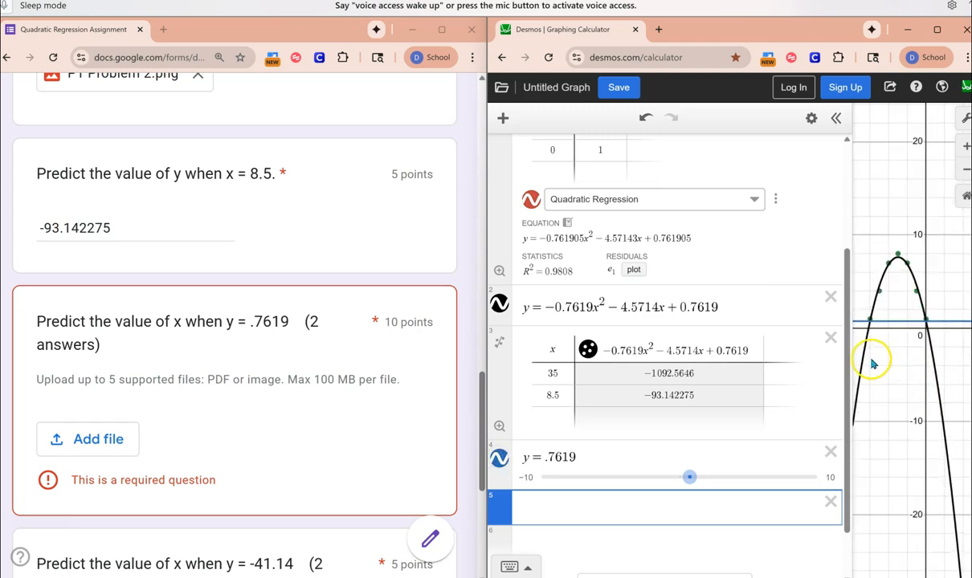
pyautogui.moveTo(853, 367); pyautogui.dragTo(705, 366)
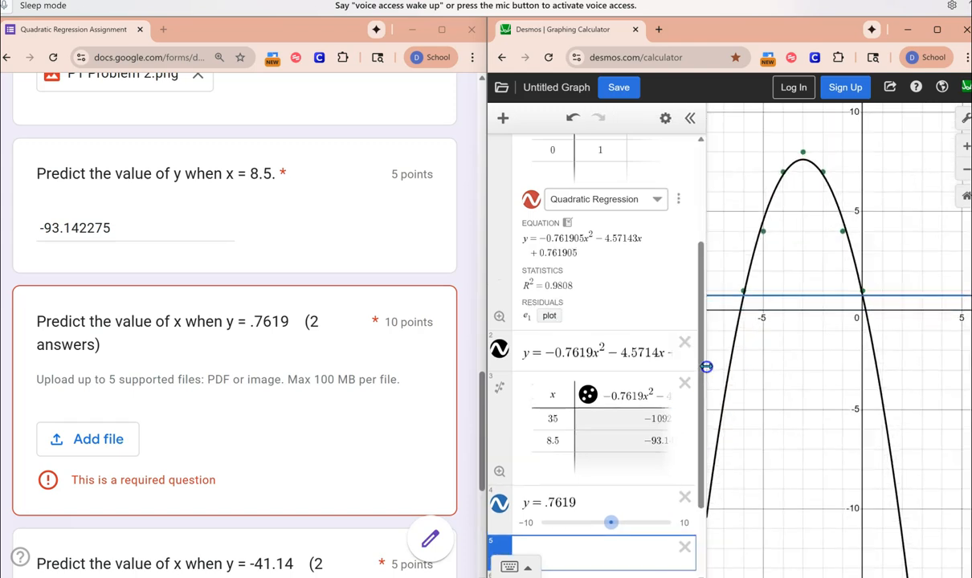
pyautogui.click(743, 297)
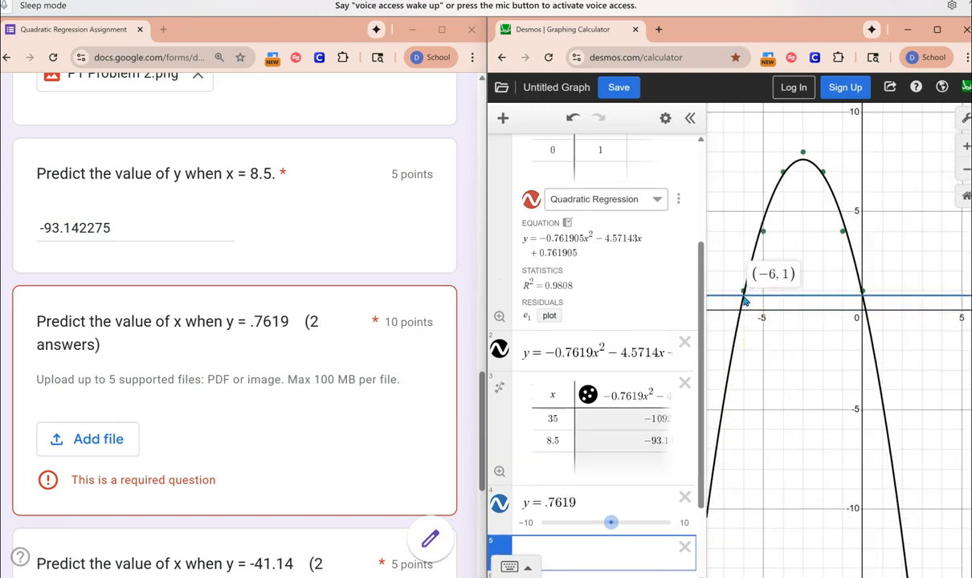
pyautogui.click(575, 542)
pyautogui.click(571, 548)
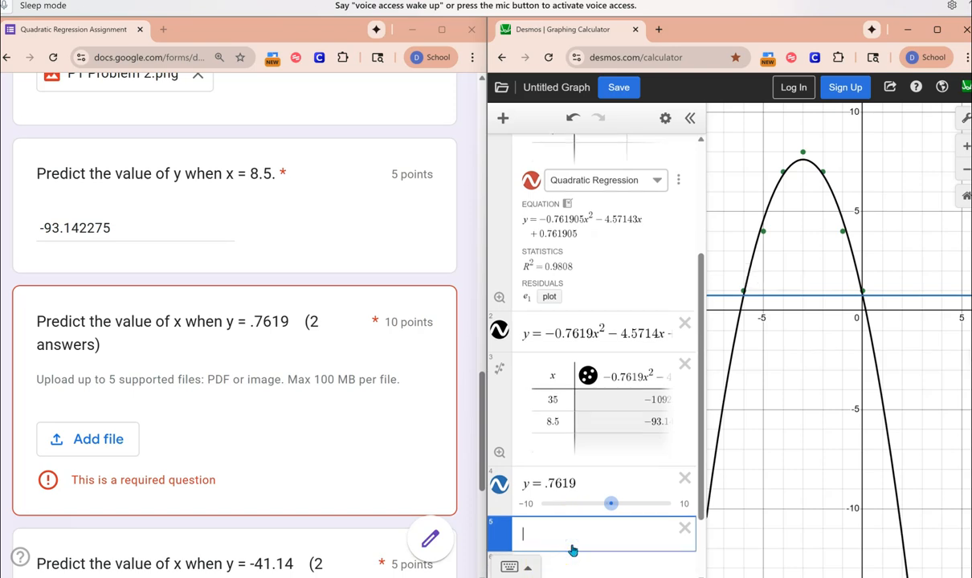
pyautogui.click(744, 297)
pyautogui.moveTo(747, 299)
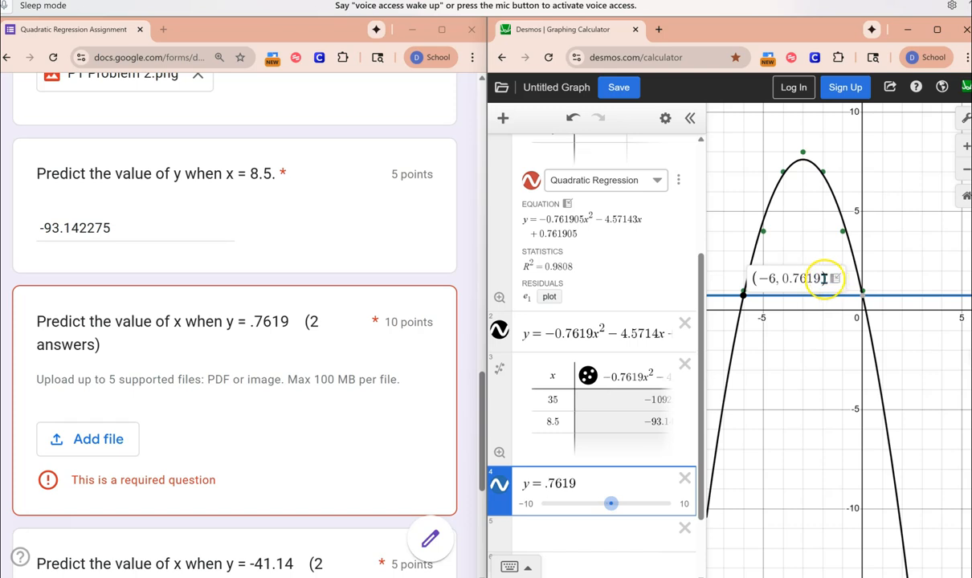
pyautogui.click(787, 278)
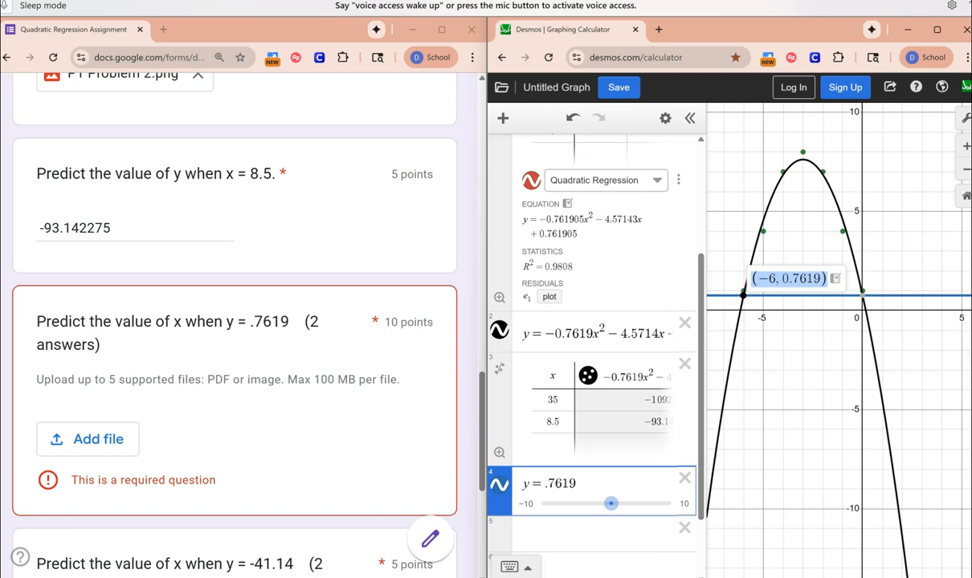
# Plot the point (-6, 0.7619) in expression line 5 and turn on its label.
pyautogui.click(552, 538)
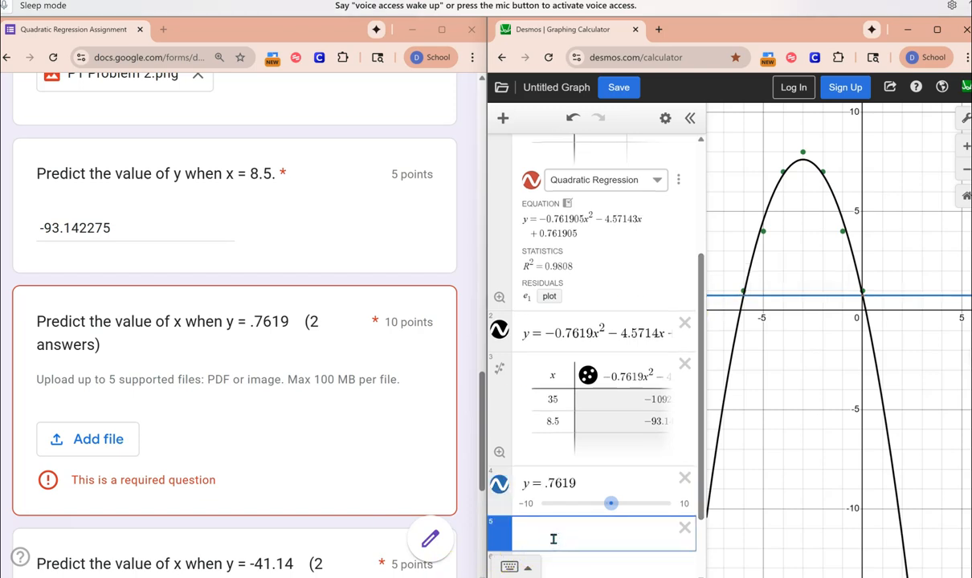
pyautogui.write('(-6, 0.7619)')
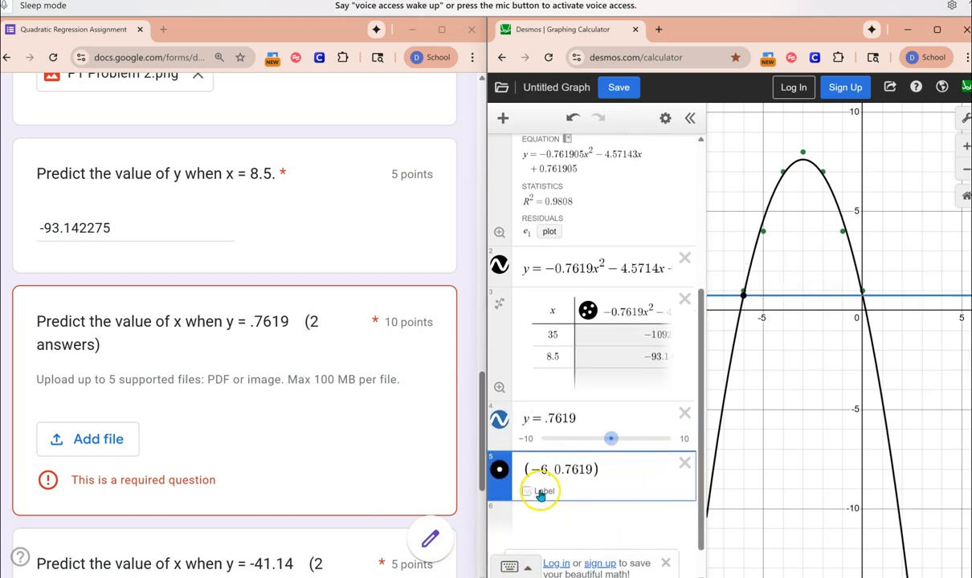
pyautogui.click(526, 493)
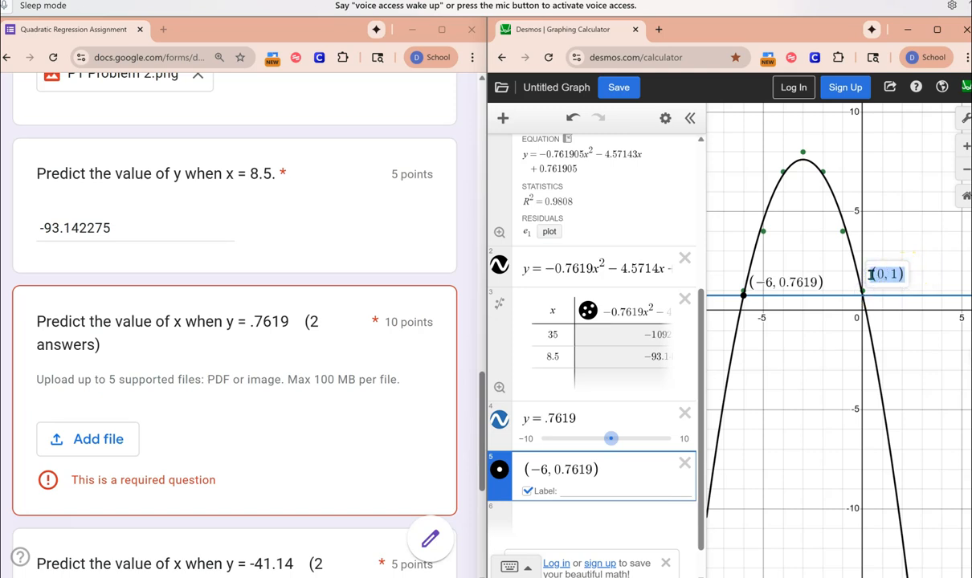
# Plot the point (0, 1) in expression line 6 and turn on its label.
pyautogui.click(580, 521)
pyautogui.write('(0,1)')
pyautogui.click(526, 542)
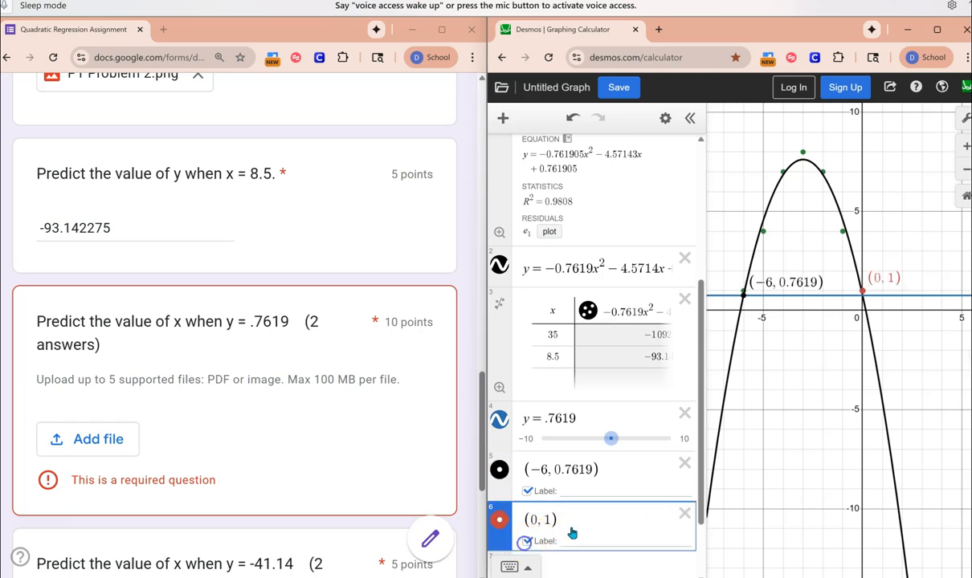
# Add x = -6 and x = 0 to the prediction table and widen the expression list to show the full table.
pyautogui.click(567, 382)
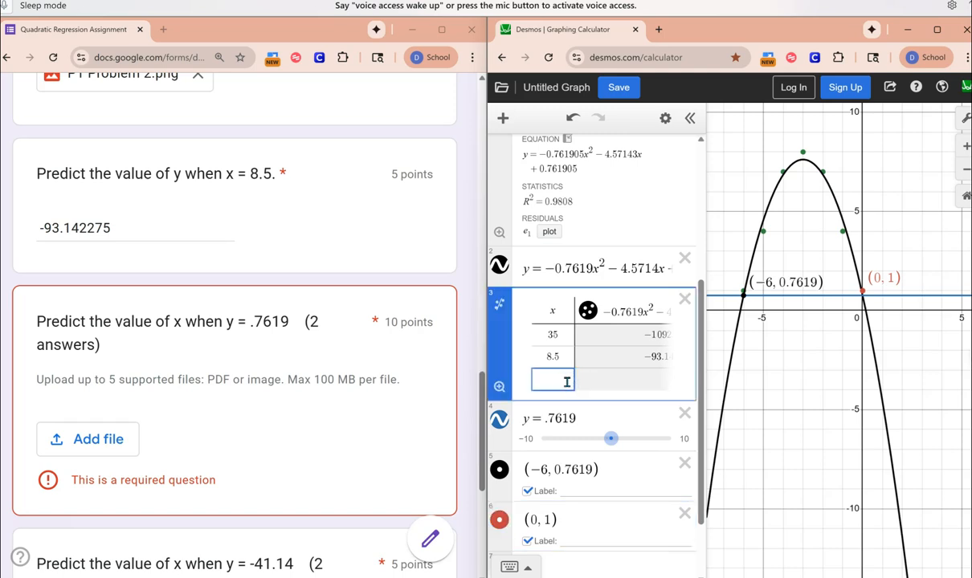
pyautogui.write('-')
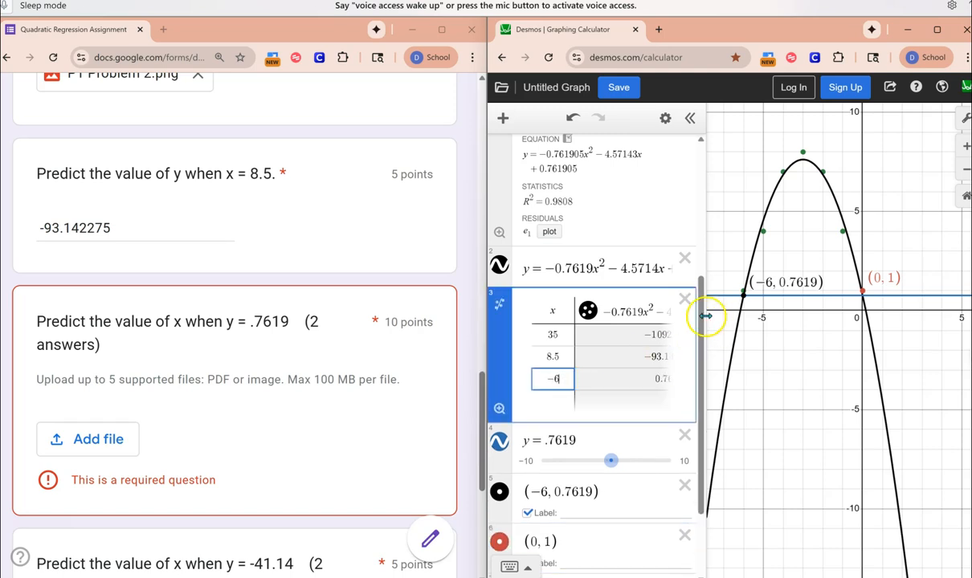
pyautogui.moveTo(704, 322); pyautogui.dragTo(841, 333)
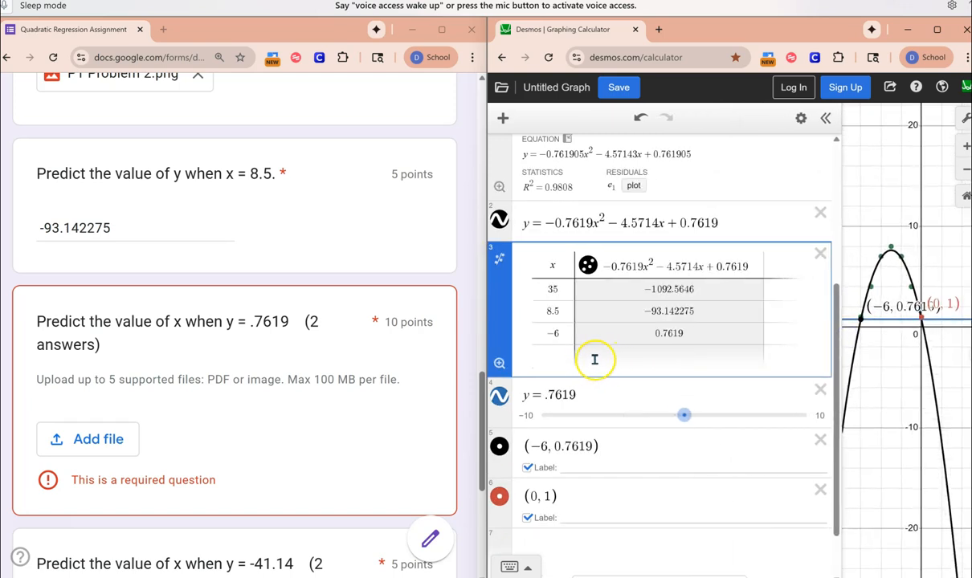
pyautogui.click(549, 354)
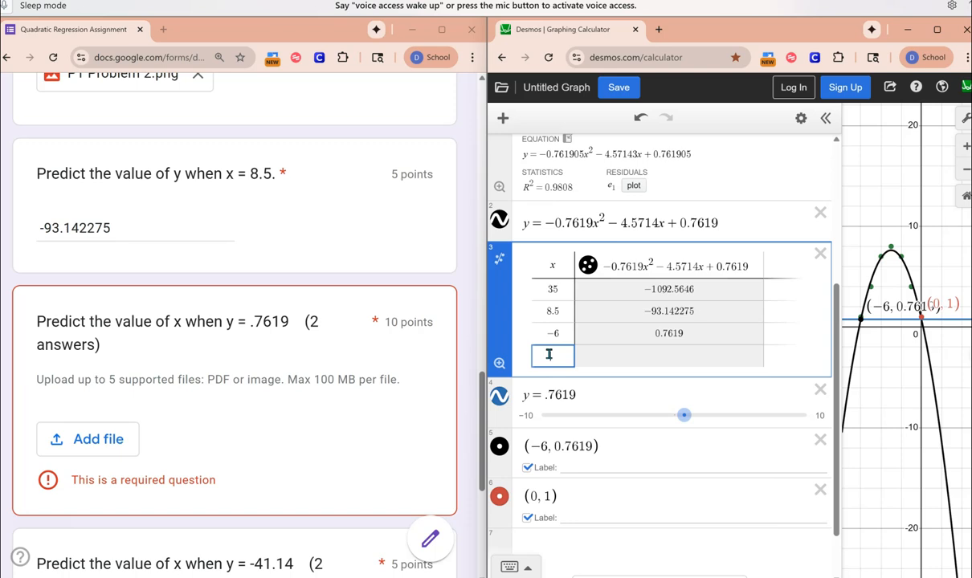
pyautogui.write('0')
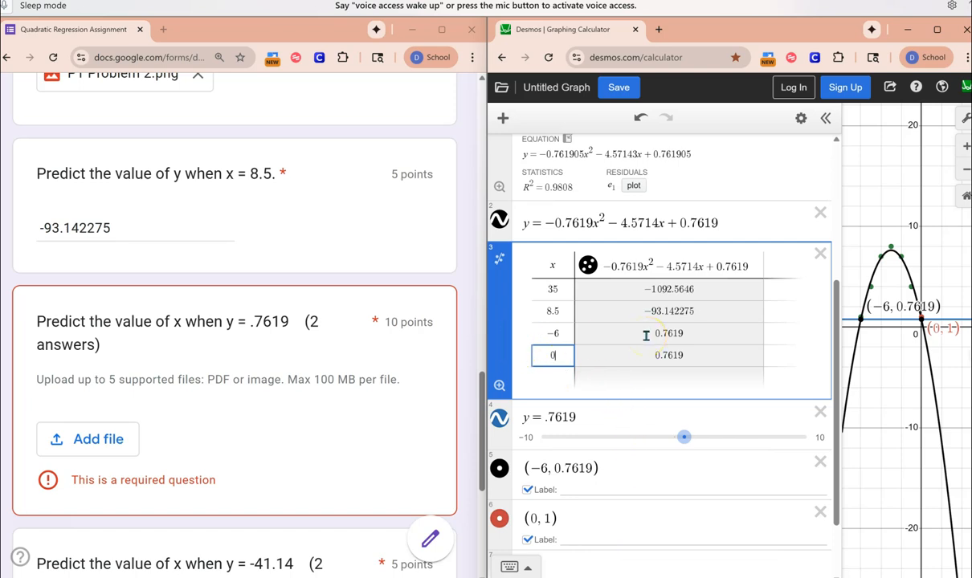
# Try to capture a snip of the prediction table, the y = .7619 line, the labelled points and the graph.
pyautogui.press('super+shift+s')
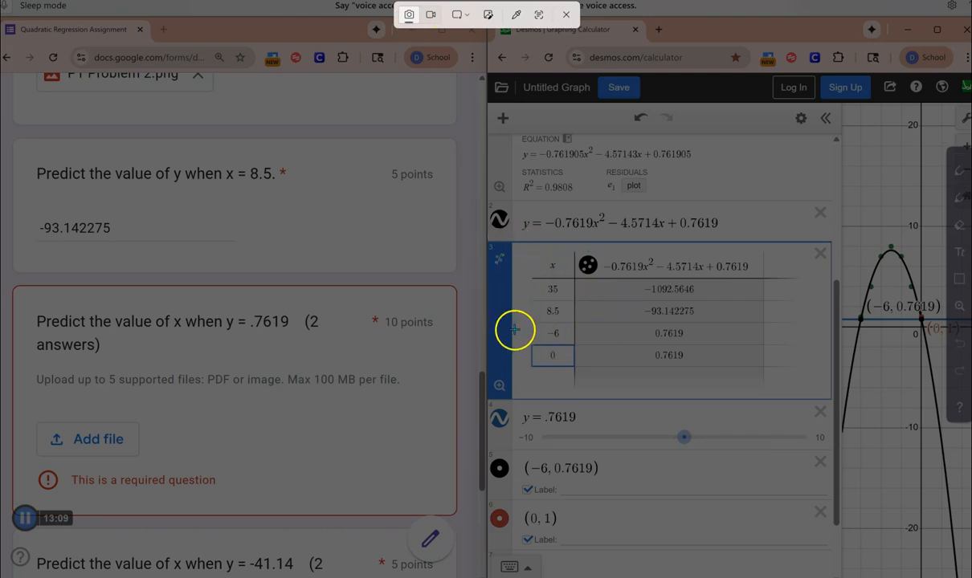
pyautogui.moveTo(514, 319); pyautogui.dragTo(882, 497)
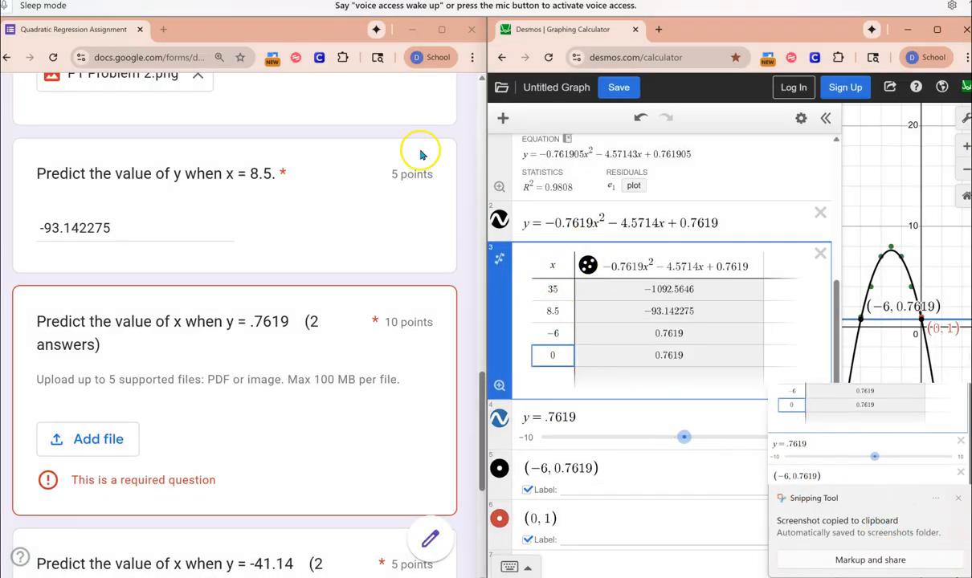
pyautogui.hotkey('alt', 'Tab')
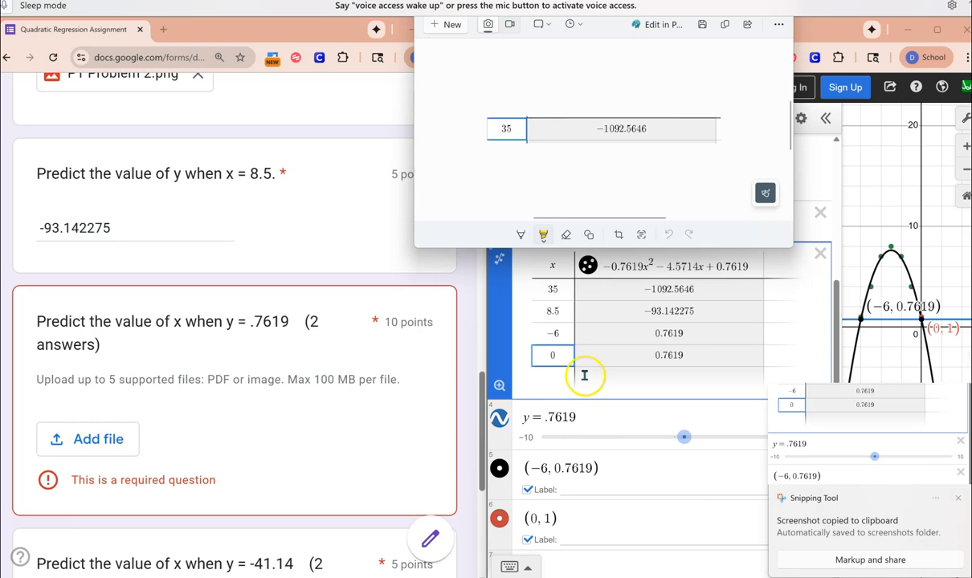
pyautogui.click(436, 37)
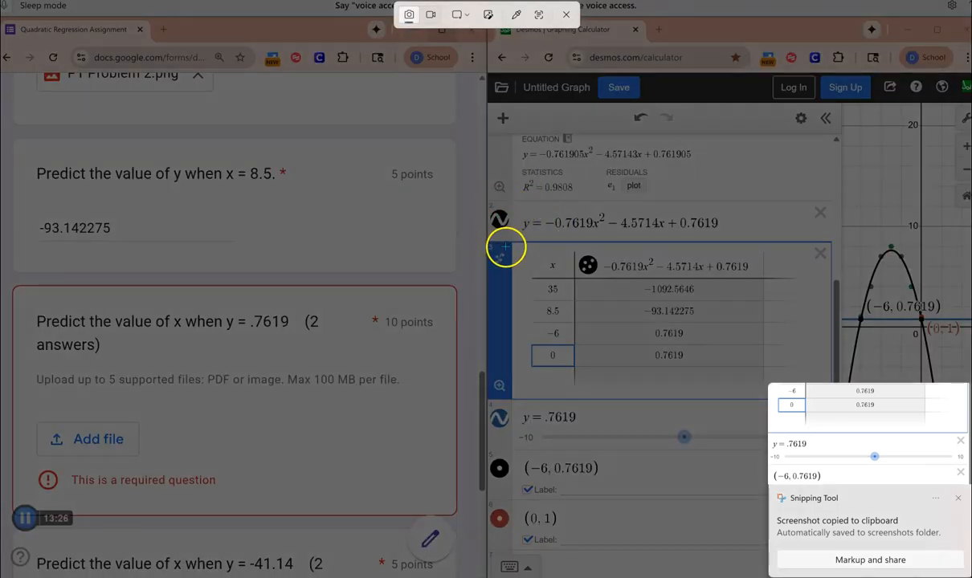
pyautogui.moveTo(498, 245); pyautogui.dragTo(935, 471)
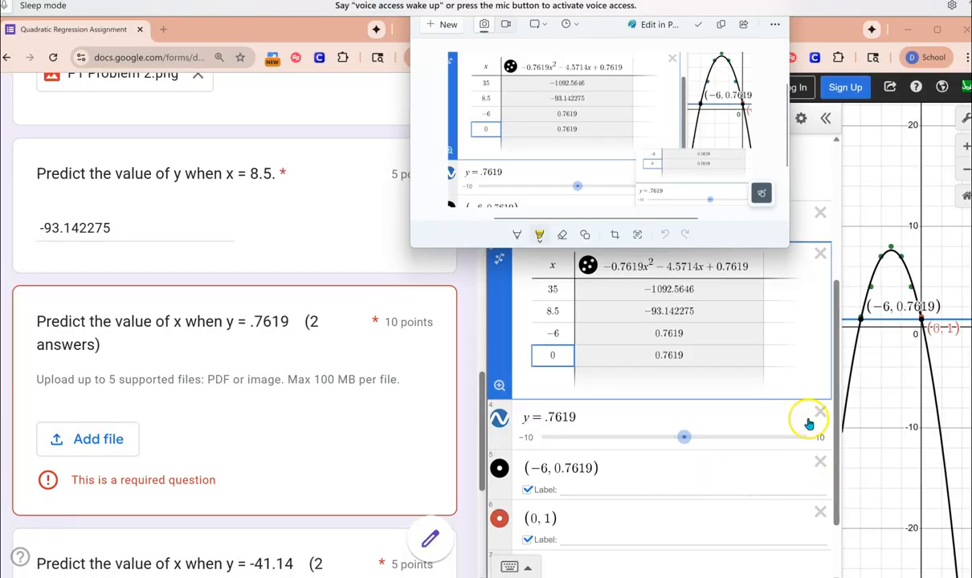
pyautogui.click(437, 25)
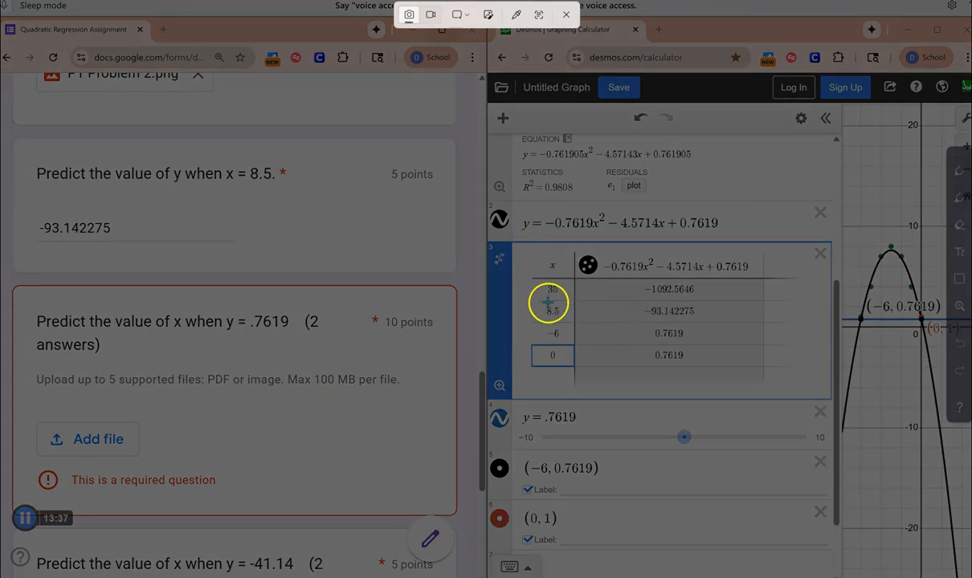
pyautogui.moveTo(504, 317)
pyautogui.mouseDown()
pyautogui.moveTo(884, 397)
pyautogui.moveTo(572, 350)
pyautogui.moveTo(514, 319)
pyautogui.mouseUp()
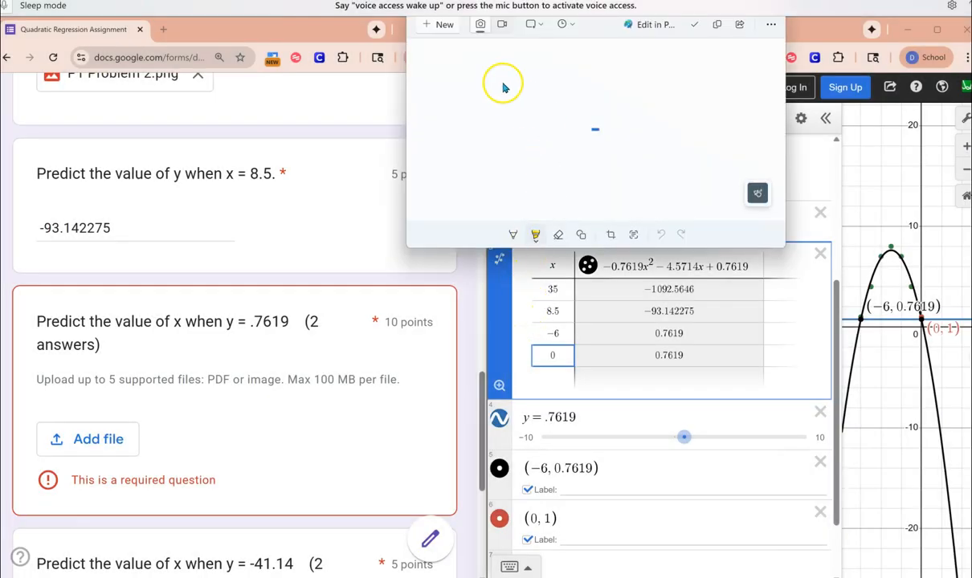
# Capture a snip of the prediction table, the line and point expressions and the graph, and save it as "P1 Problem 4" in PNG format.
pyautogui.click(426, 28)
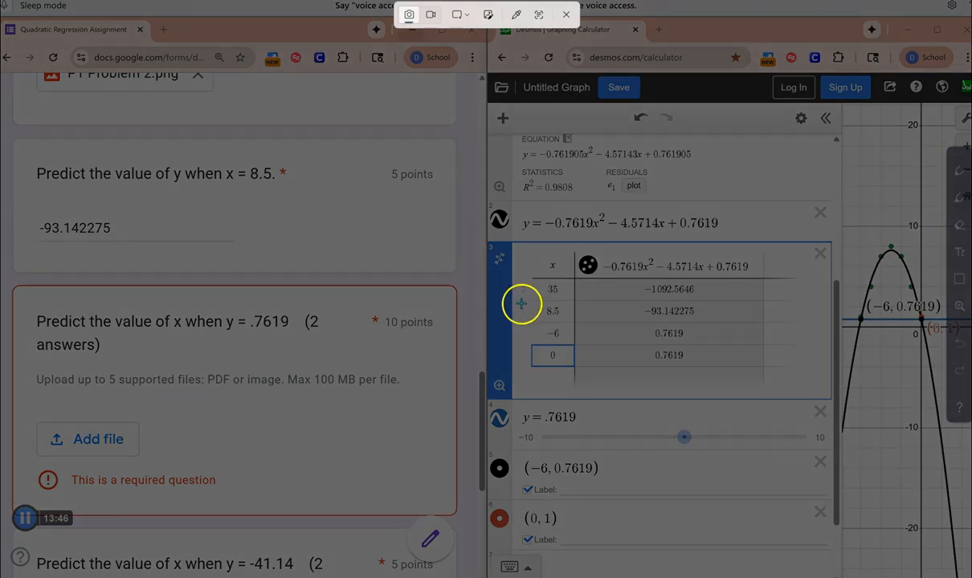
pyautogui.moveTo(504, 229); pyautogui.dragTo(962, 551)
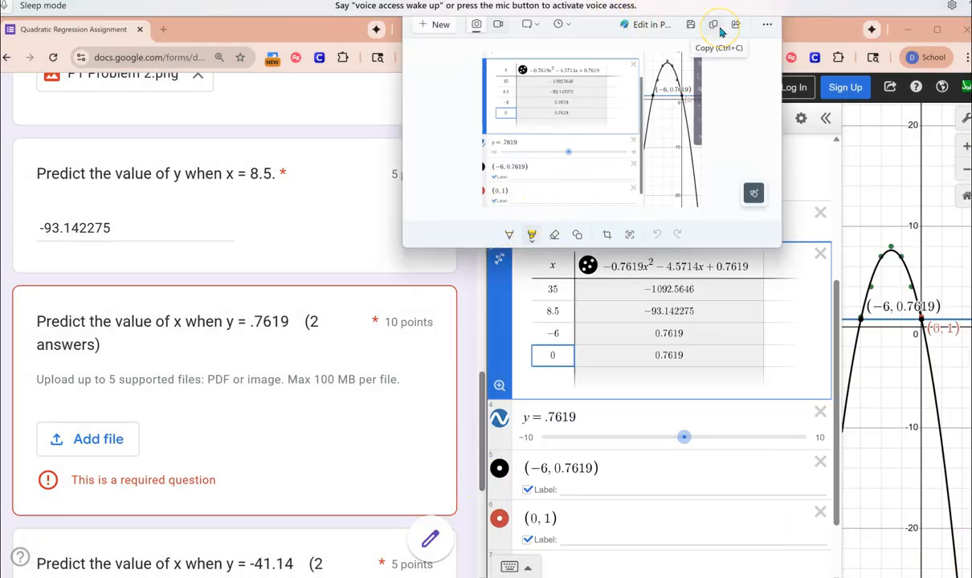
pyautogui.hotkey('ctrl', 's')
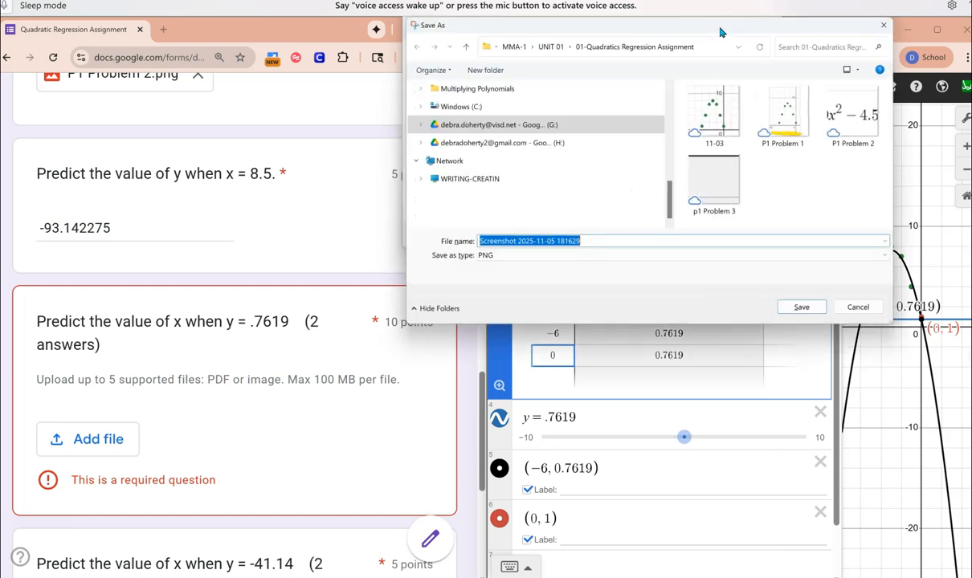
pyautogui.write('P1 P')
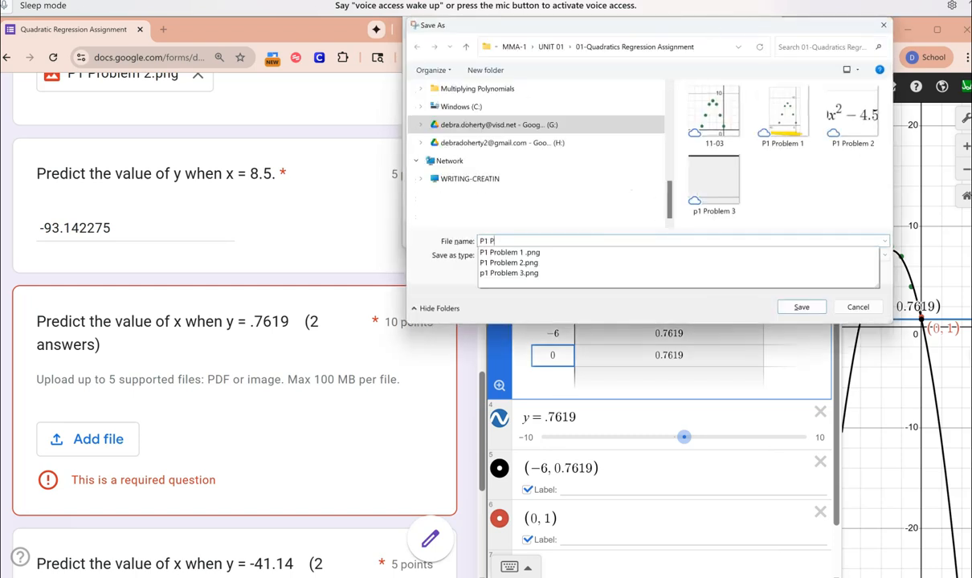
pyautogui.write('roblem 4')
pyautogui.click(800, 307)
# For the y = .7619 question's upload, browse My Drive through Current Year 2025-2026, 2025-2026, 02 Math Models and MMA-1 to the 01-Quadratics folder.
pyautogui.click(94, 455)
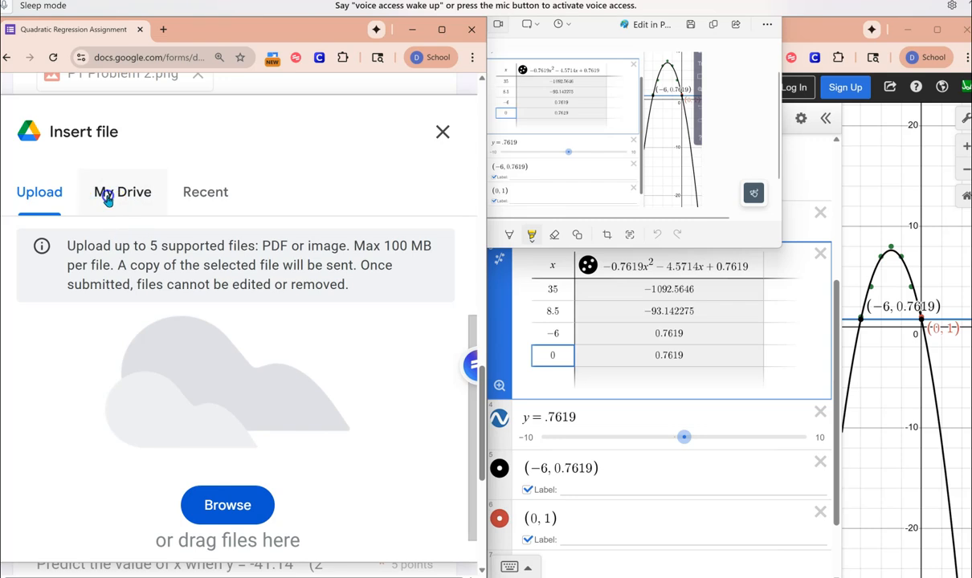
pyautogui.click(105, 194)
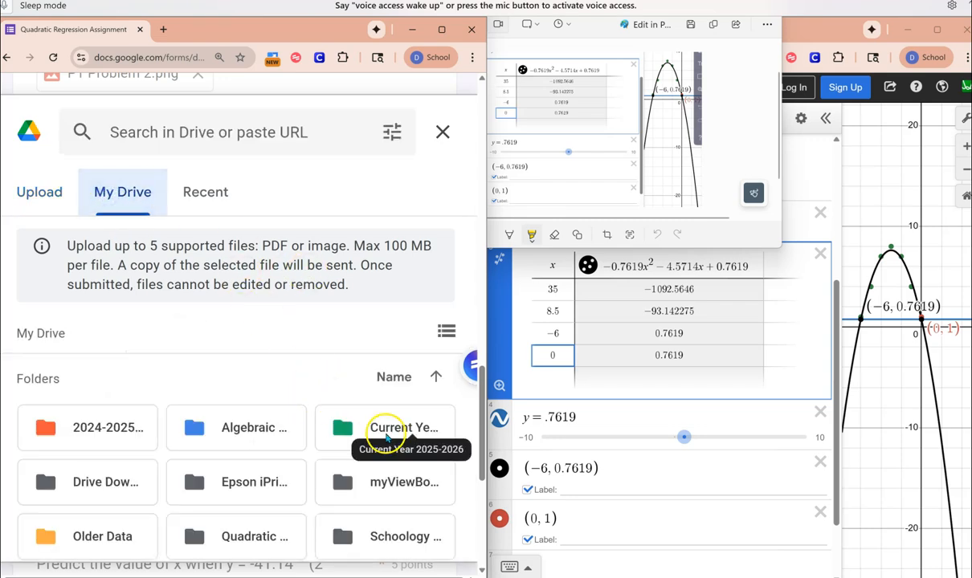
pyautogui.click(384, 436)
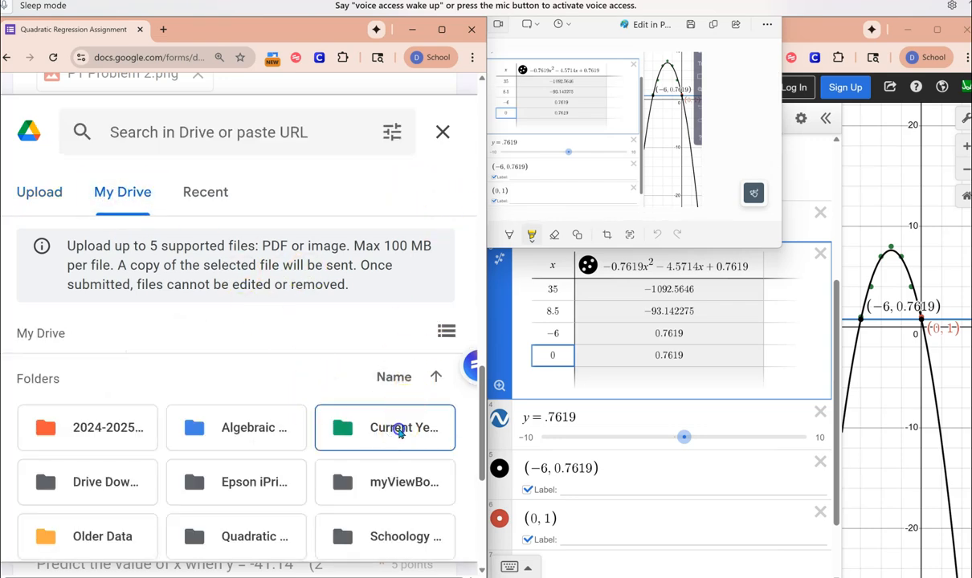
pyautogui.doubleClick(402, 429)
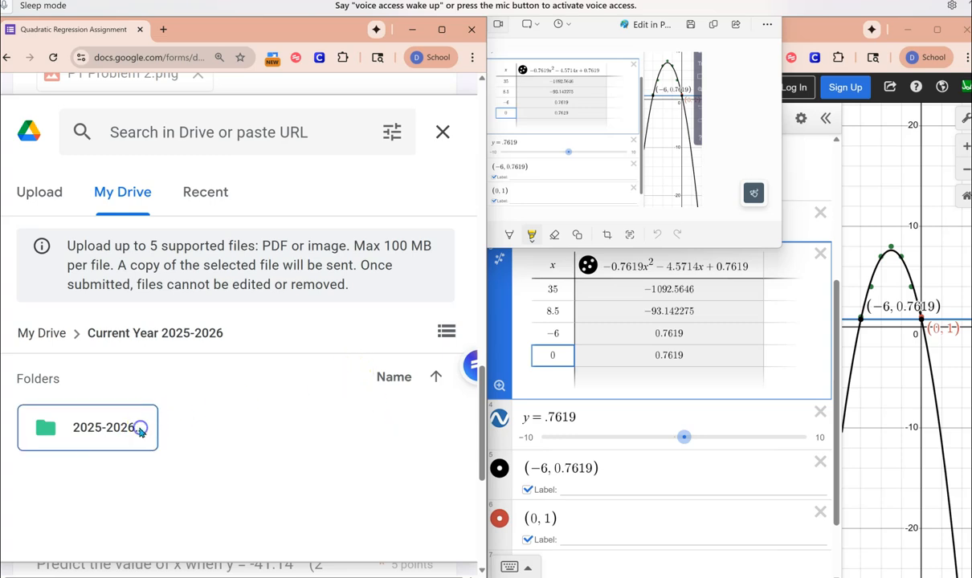
pyautogui.click(115, 426)
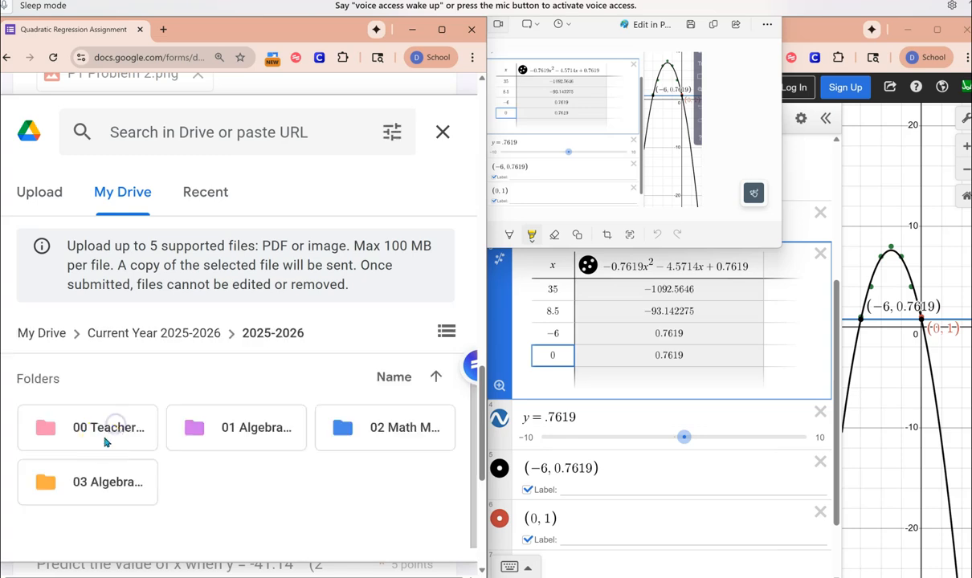
pyautogui.doubleClick(342, 428)
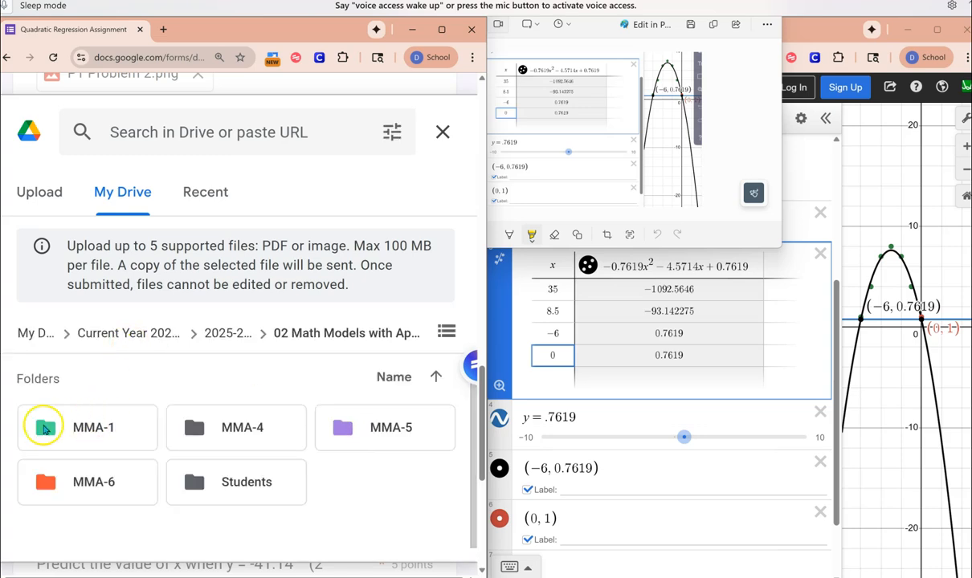
pyautogui.doubleClick(87, 428)
pyautogui.doubleClick(87, 428)
pyautogui.doubleClick(95, 431)
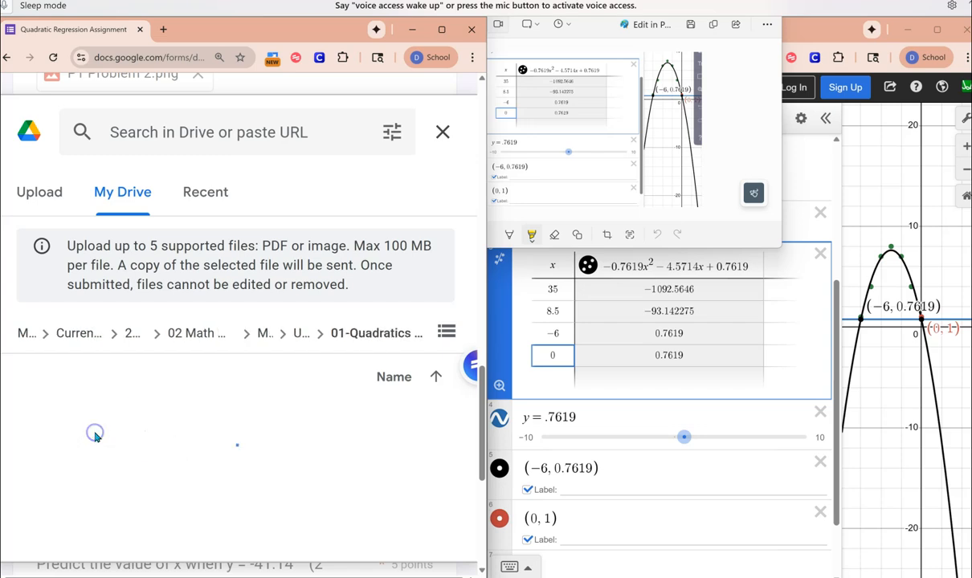
# Attach P1 Problem 4.png to the question predicting x when y = .7619.
pyautogui.scroll(-3, 291, 429)
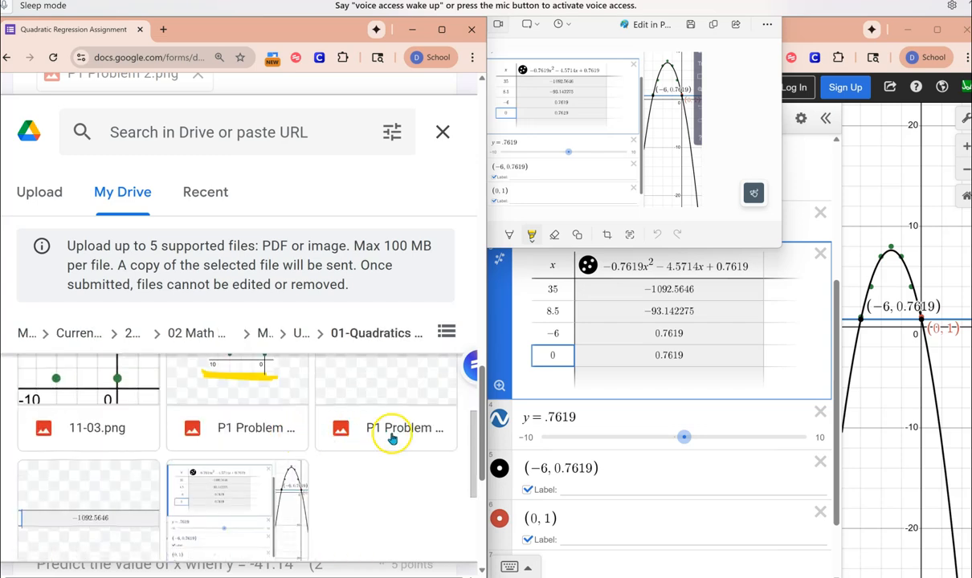
pyautogui.scroll(-1, 377, 442)
pyautogui.click(259, 468)
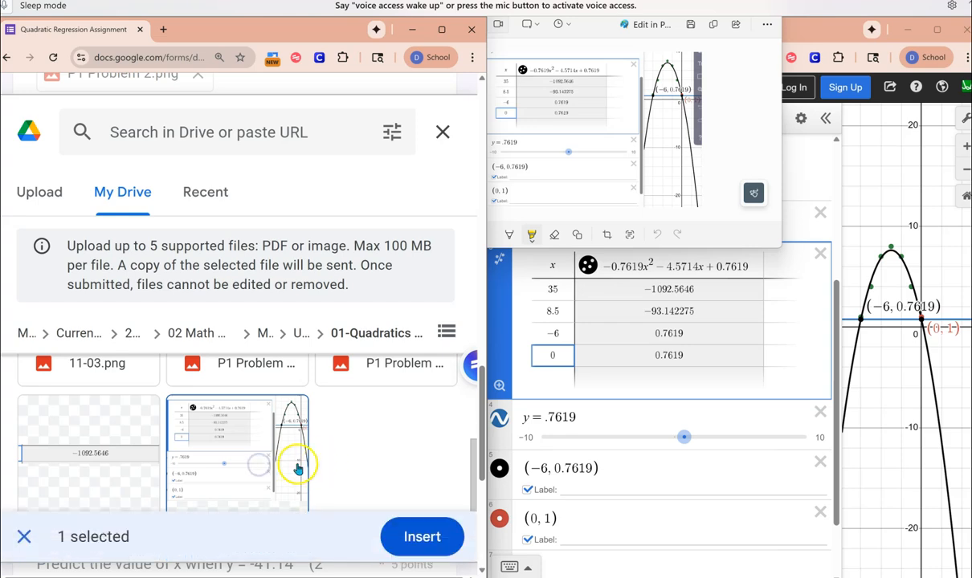
pyautogui.click(406, 535)
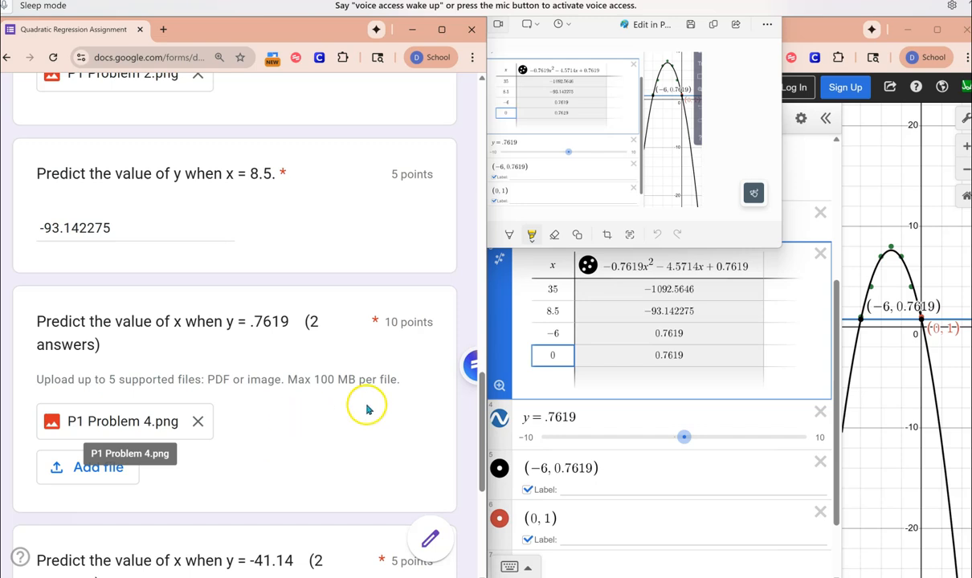
# For the question predicting x when y = -41.14, graph y = -41.14 in expression line 7.
pyautogui.scroll(-1, 373, 409)
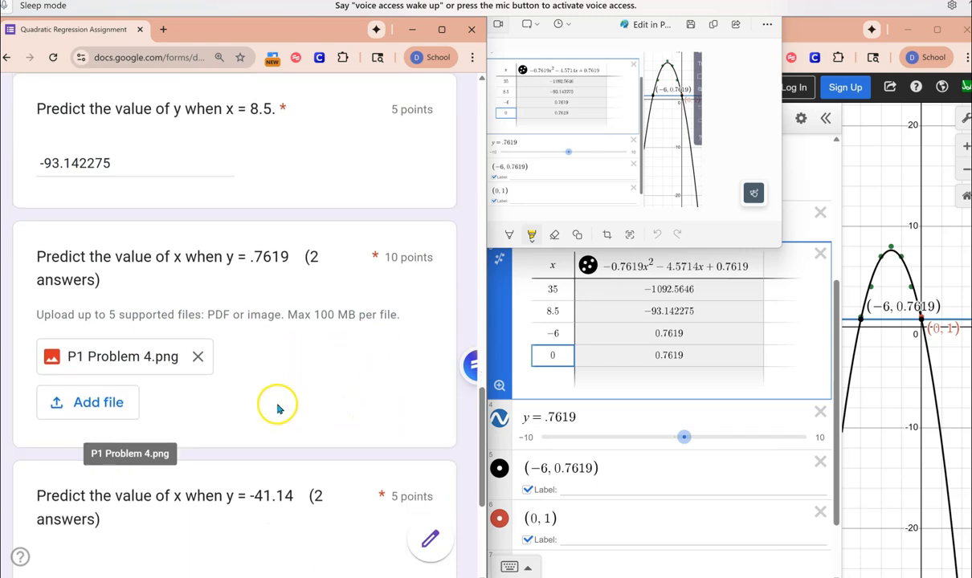
pyautogui.scroll(-1, 281, 403)
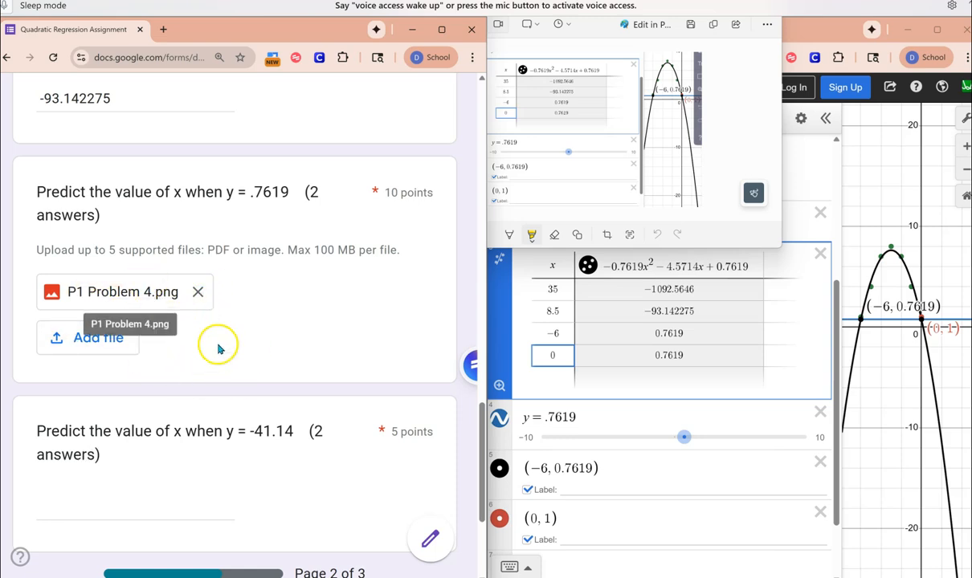
pyautogui.scroll(-1, 376, 401)
pyautogui.scroll(-1, 377, 403)
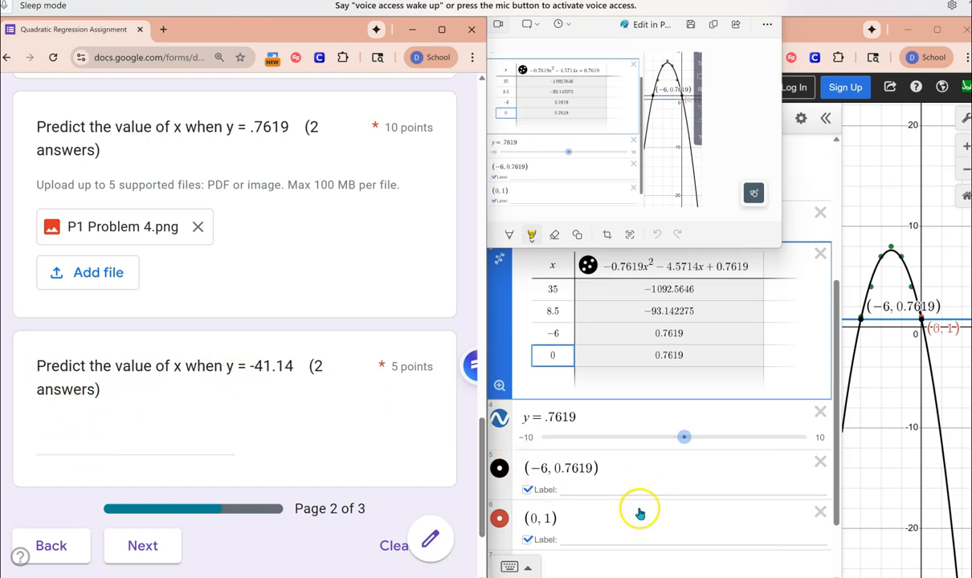
pyautogui.scroll(-2, 635, 514)
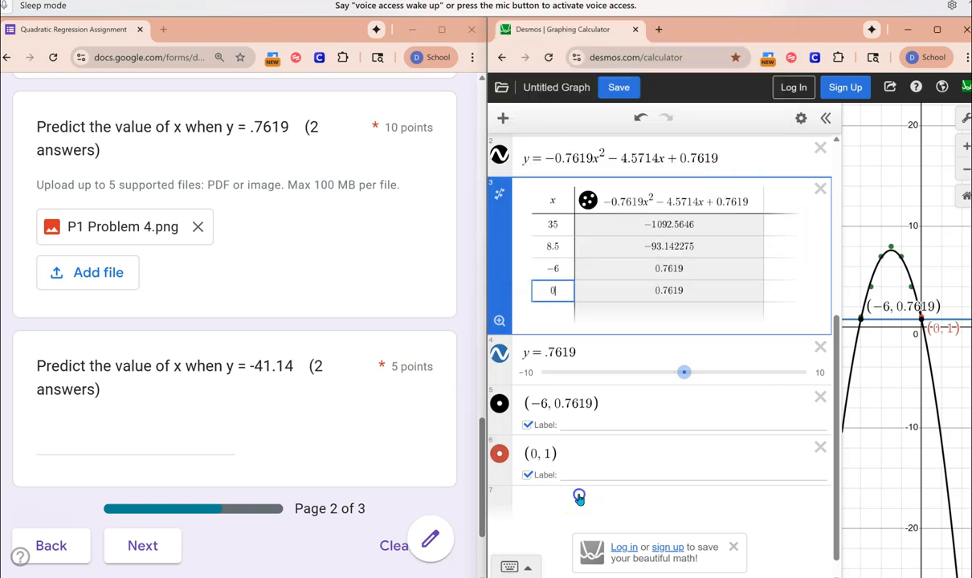
pyautogui.click(571, 499)
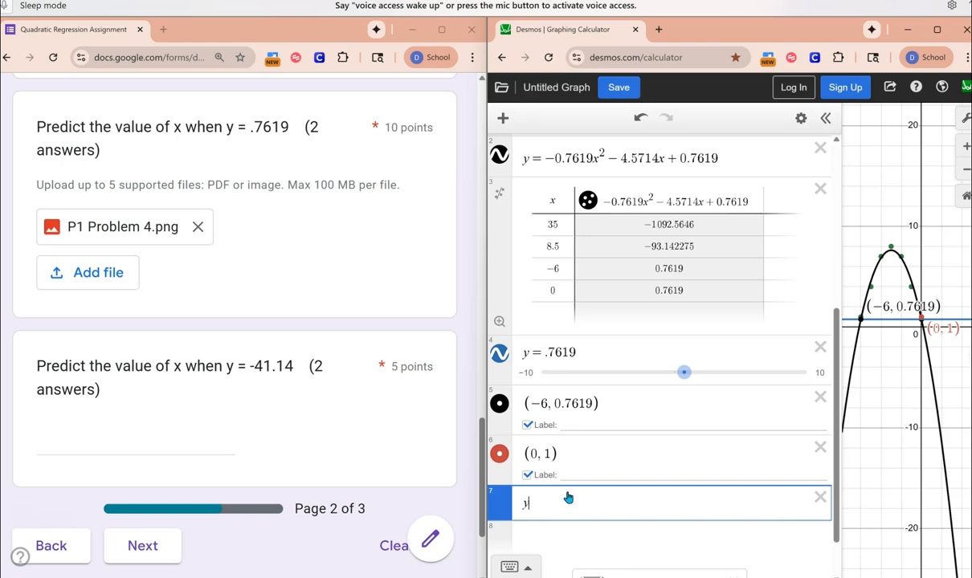
pyautogui.write('y=-41')
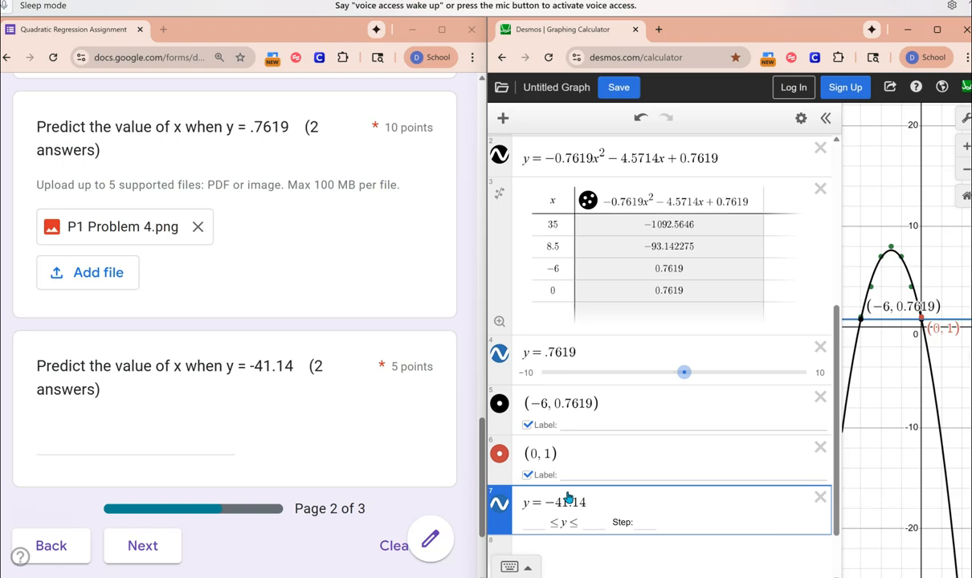
# Plot the parabola's left-hand intersection with y = -41.14 as the point (-10.99977, -41.14) in expression line 8.
pyautogui.click(902, 351)
pyautogui.moveTo(896, 478); pyautogui.dragTo(894, 297)
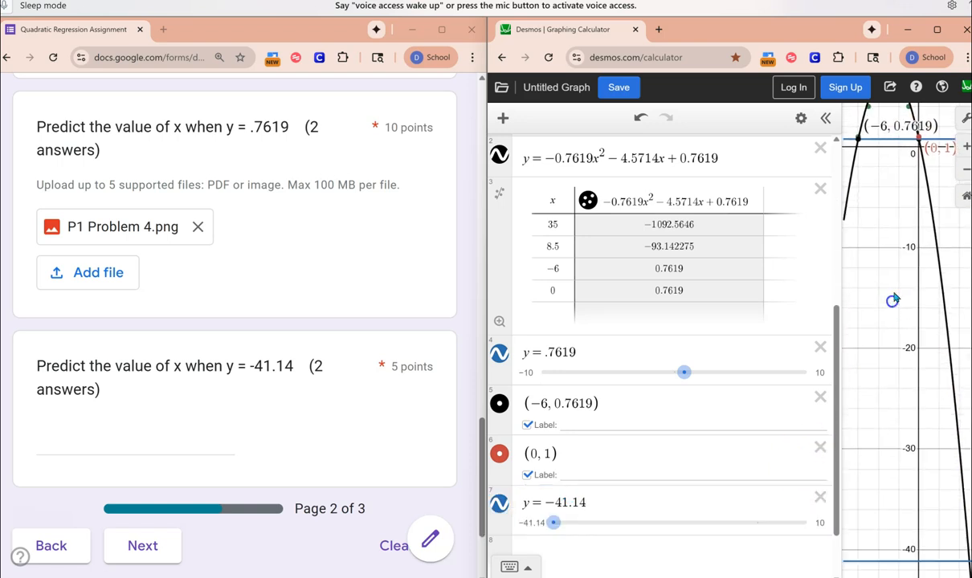
pyautogui.moveTo(889, 445); pyautogui.dragTo(908, 321)
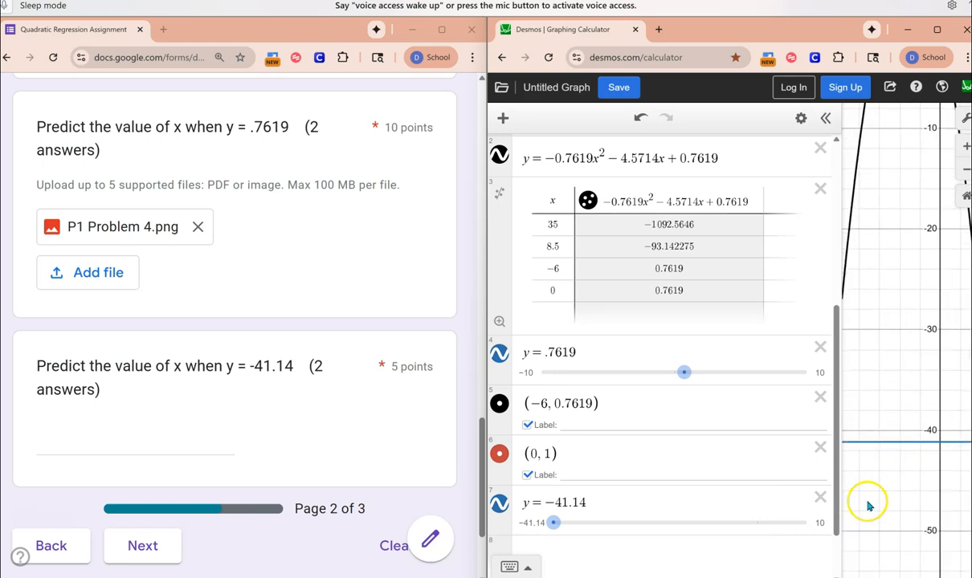
pyautogui.moveTo(868, 506); pyautogui.dragTo(914, 489)
pyautogui.click(874, 423)
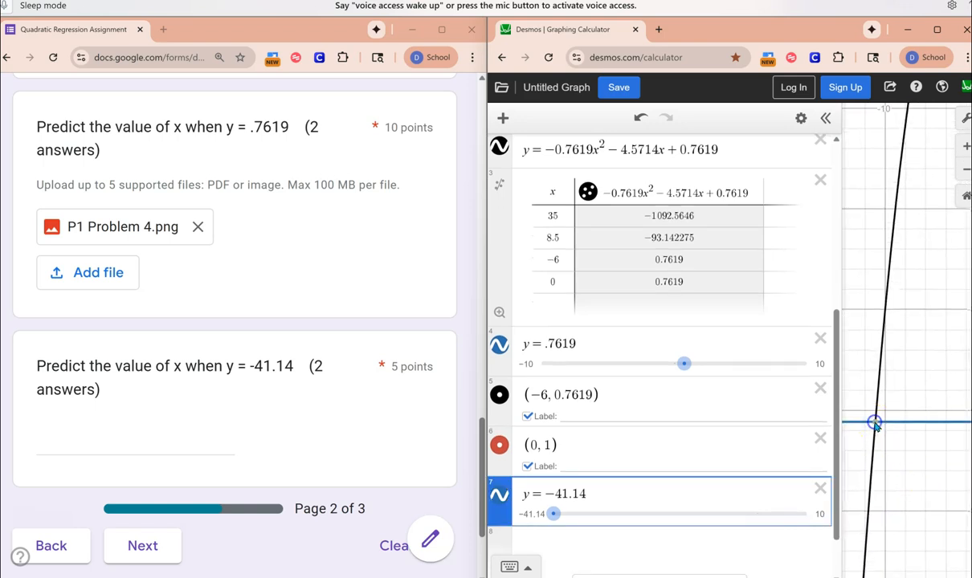
pyautogui.click(927, 440)
pyautogui.moveTo(927, 439); pyautogui.dragTo(821, 442)
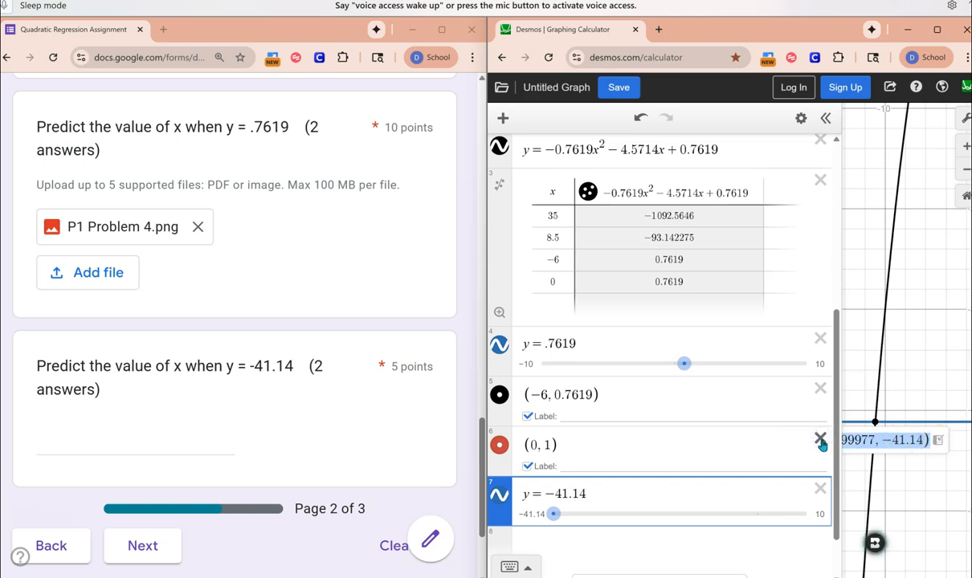
pyautogui.click(657, 532)
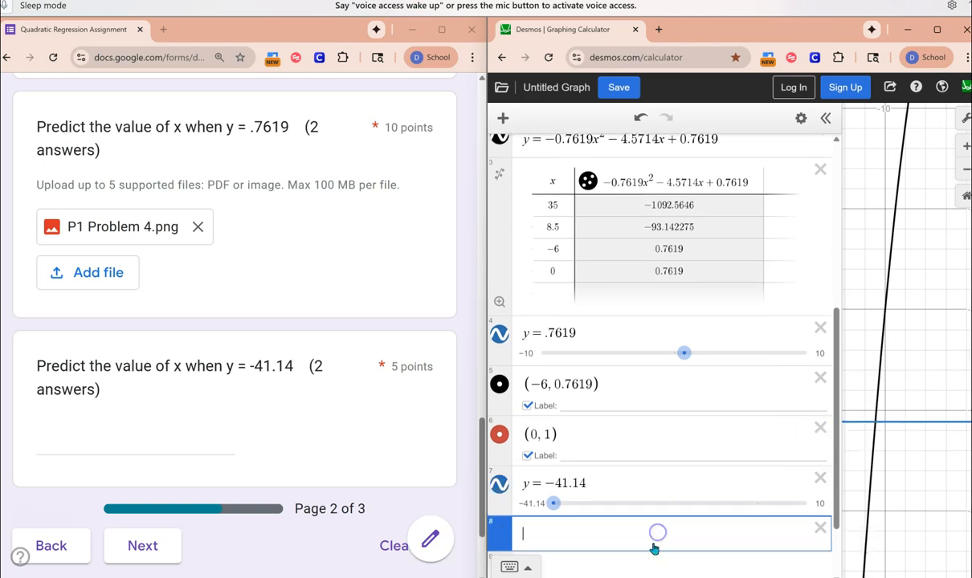
pyautogui.write('(−10.99977, −41.14)')
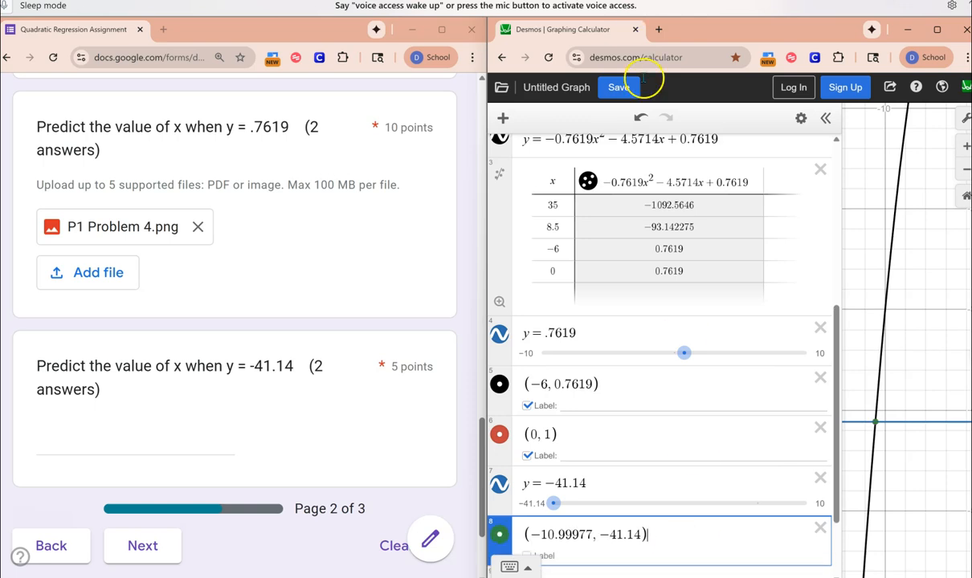
pyautogui.click(546, 292)
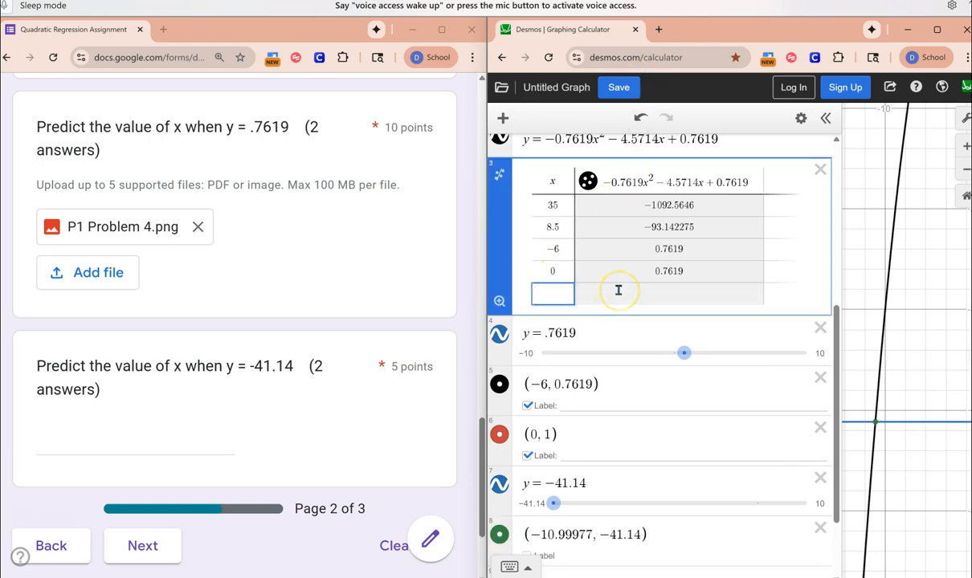
pyautogui.write('-10')
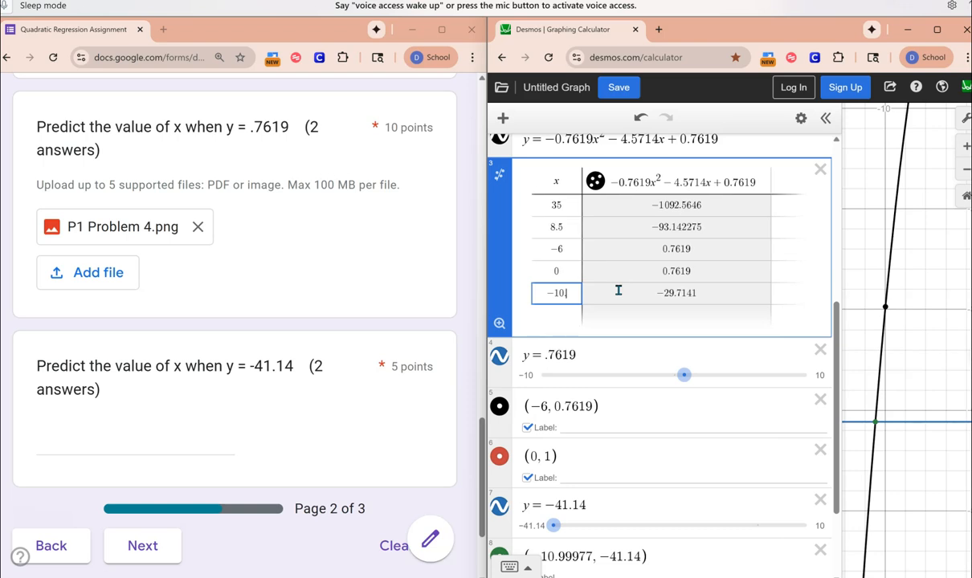
pyautogui.press('BackSpace')
pyautogui.press('BackSpace')
pyautogui.press('BackSpace')
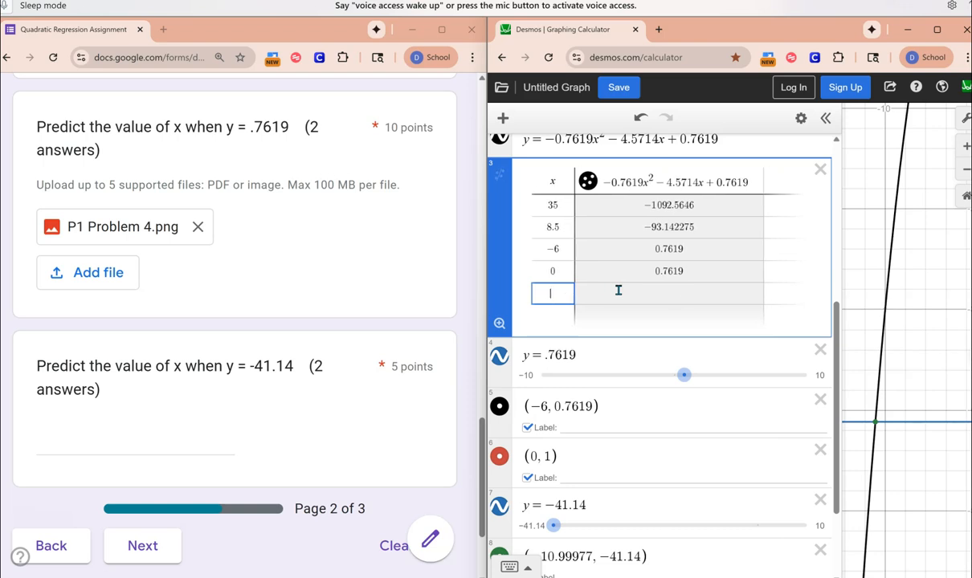
# Copy the x-coordinate -10.99977 from the new point into the next empty x row of the prediction table.
pyautogui.click(583, 560)
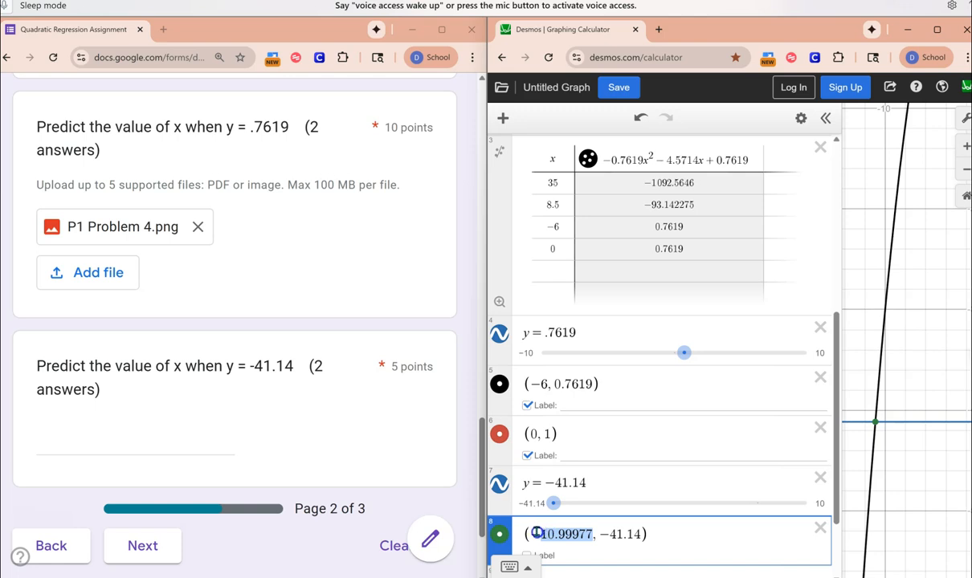
pyautogui.click(558, 504)
pyautogui.click(554, 271)
pyautogui.write('-10.99977')
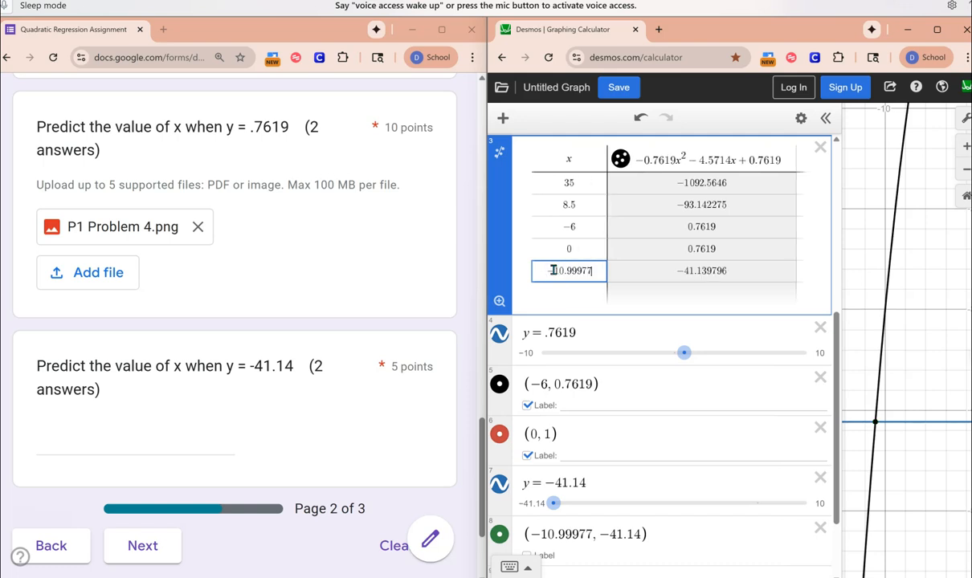
pyautogui.click(561, 289)
# Show the coordinate label of the point (-10.99977, -41.14) on the graph.
pyautogui.scroll(-3, 611, 286)
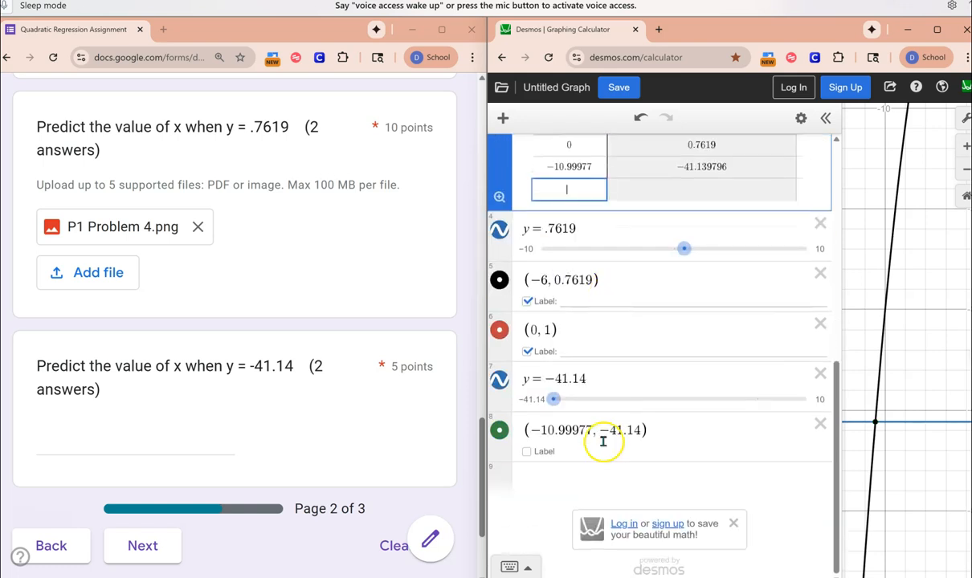
pyautogui.scroll(5, 523, 458)
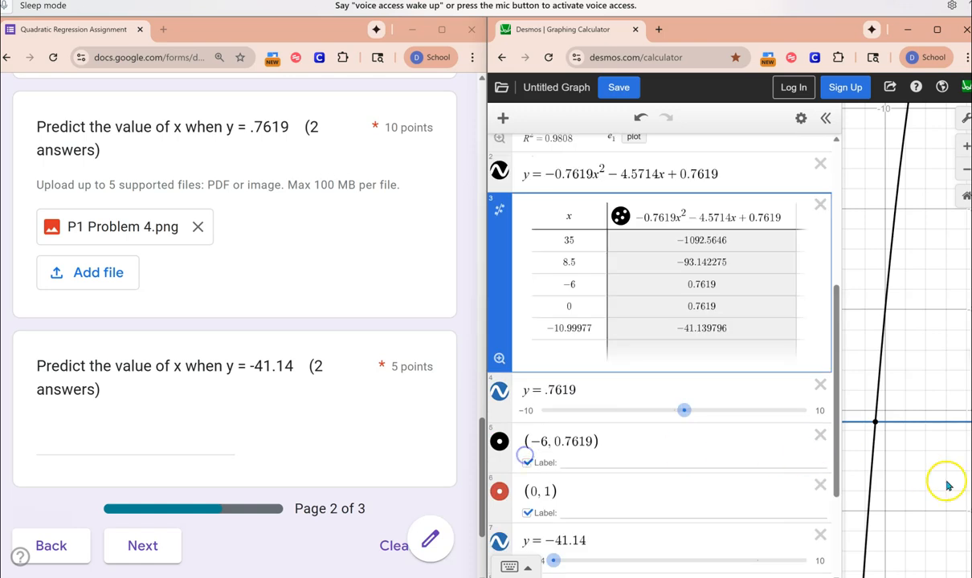
pyautogui.scroll(-4, 709, 544)
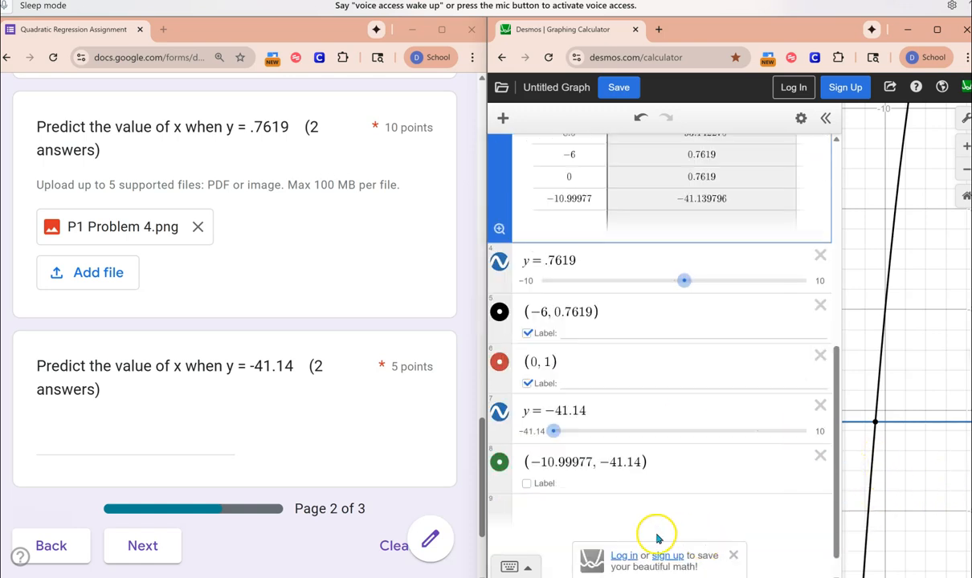
pyautogui.click(527, 485)
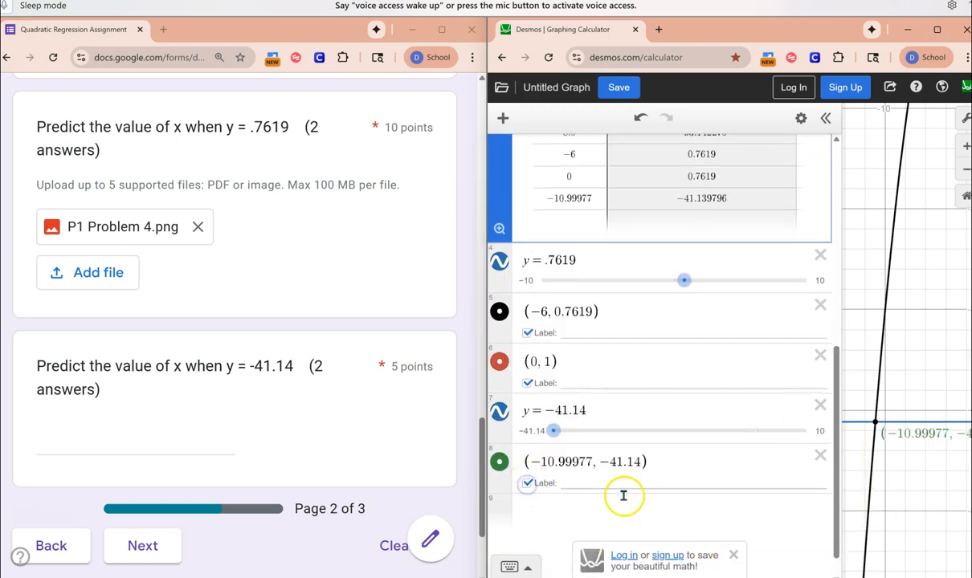
# Plot the right-hand intersection with y = -41.14 as the point (4.99977, -41.14) in expression line 9 and show its label.
pyautogui.moveTo(889, 507); pyautogui.dragTo(789, 493)
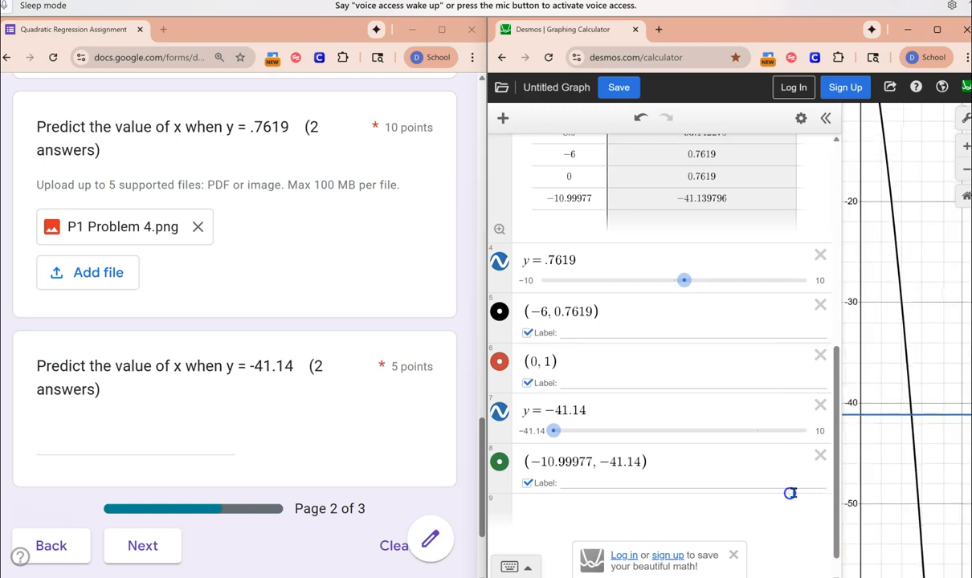
pyautogui.click(910, 415)
pyautogui.click(911, 415)
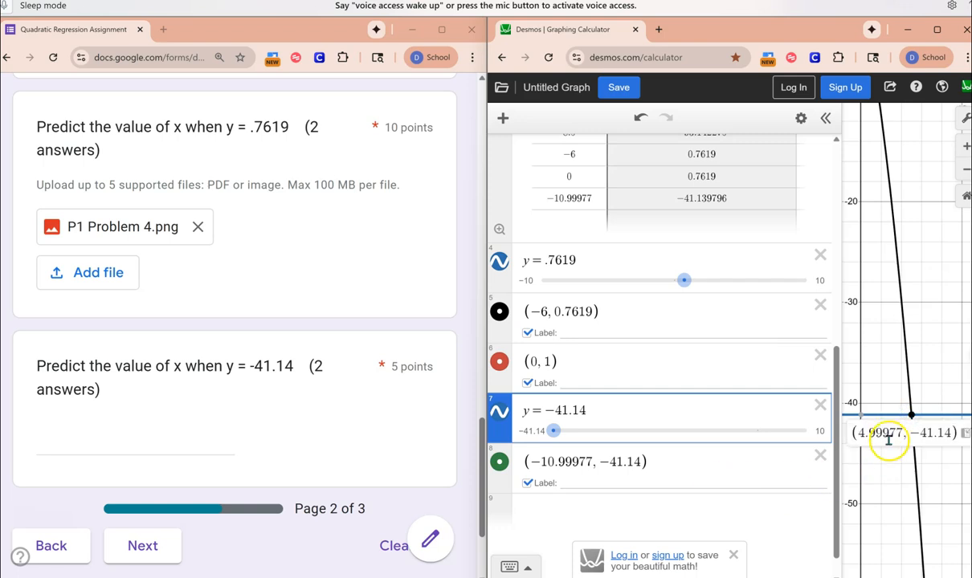
pyautogui.moveTo(849, 432); pyautogui.dragTo(963, 432)
pyautogui.hotkey('ctrl', 'c')
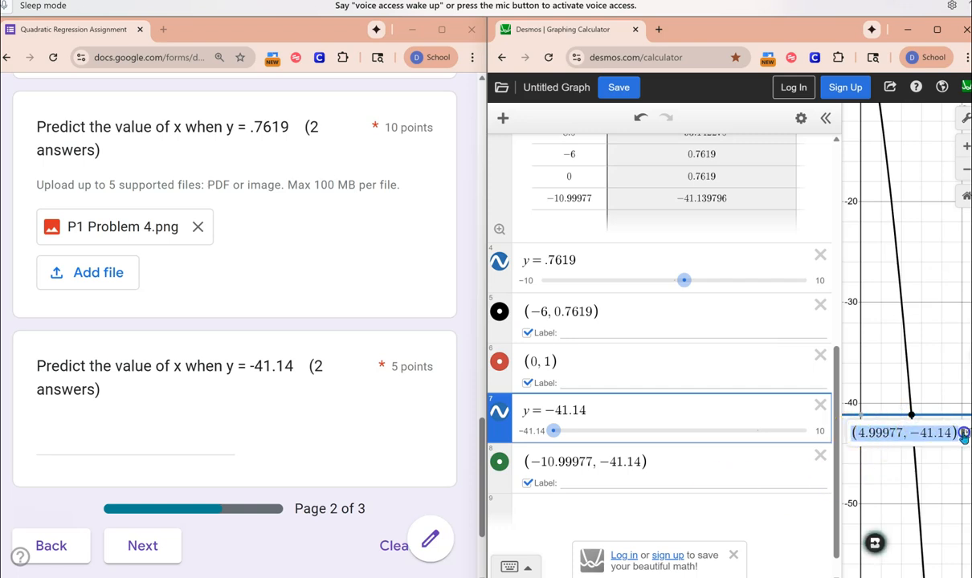
pyautogui.click(624, 506)
pyautogui.hotkey('ctrl', 'v')
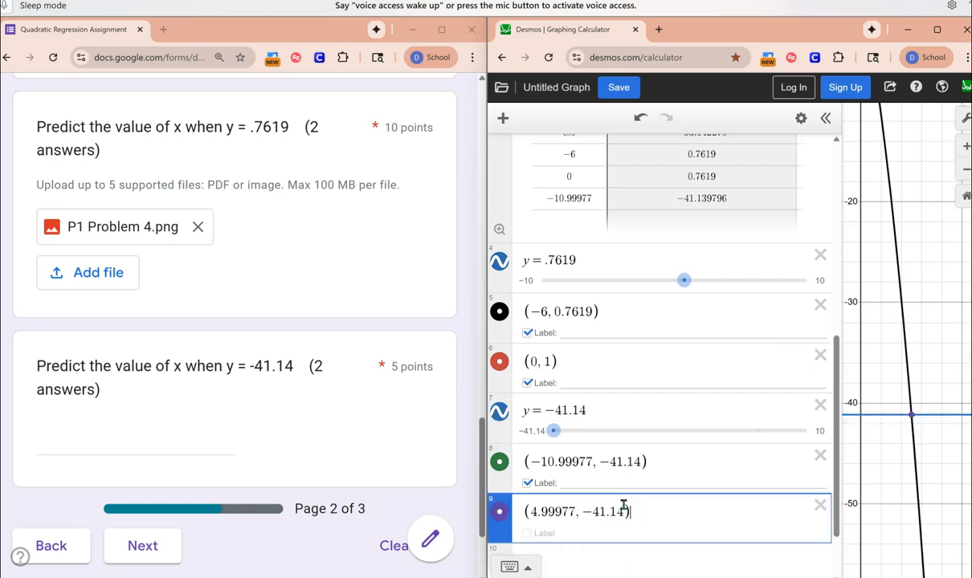
pyautogui.click(527, 534)
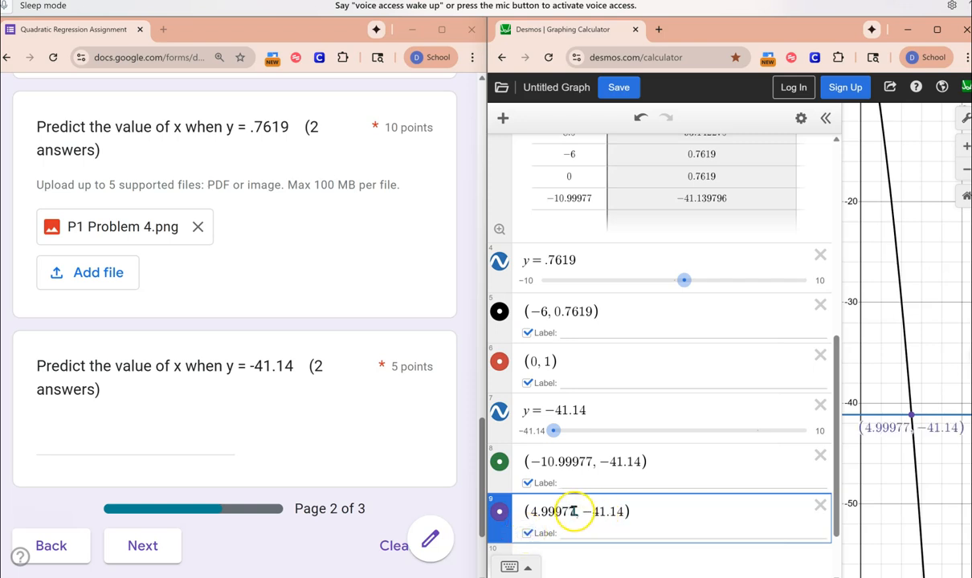
# Copy the x-coordinate 4.99977 into the prediction table's next x row, below -10.99977.
pyautogui.moveTo(537, 512); pyautogui.dragTo(525, 512)
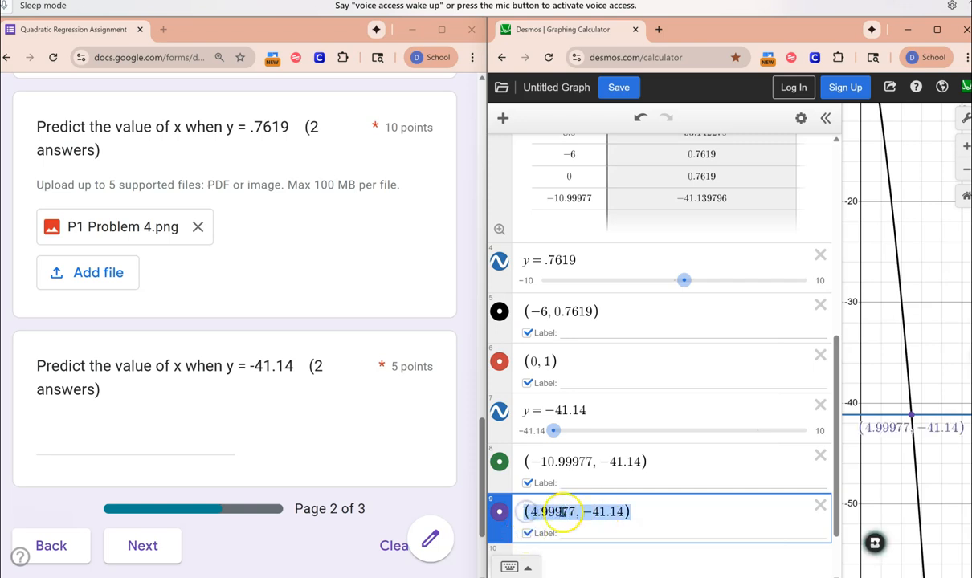
pyautogui.click(564, 512)
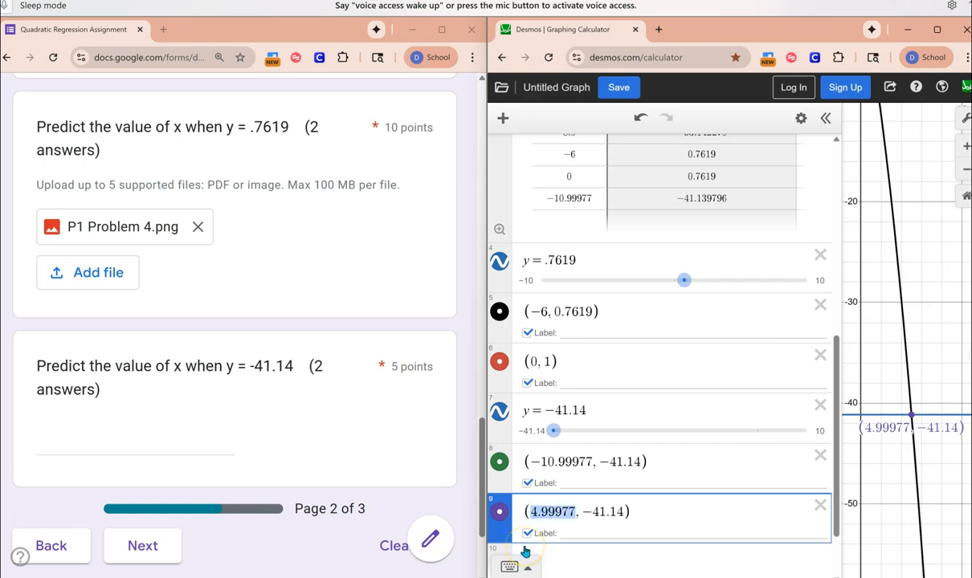
pyautogui.click(566, 219)
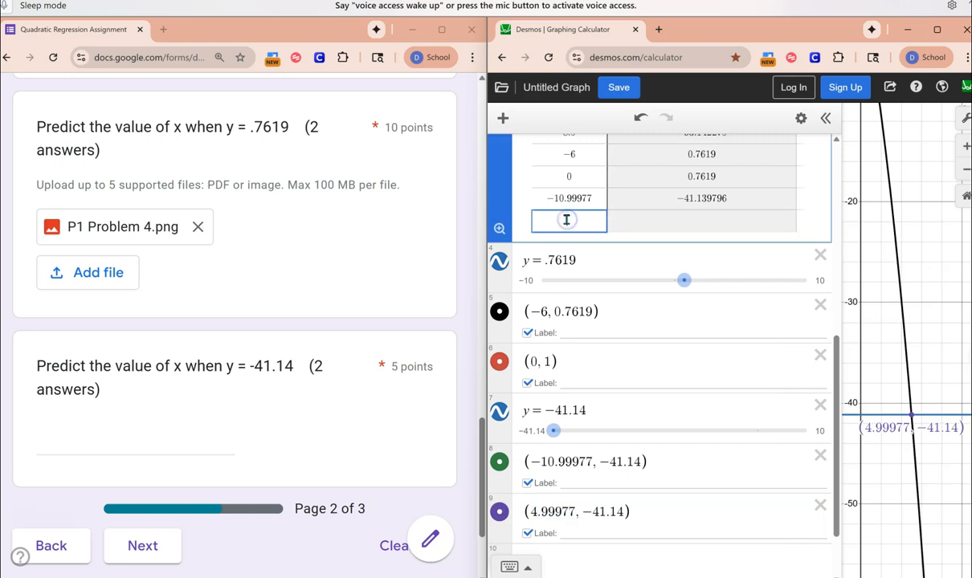
pyautogui.write('4.99977')
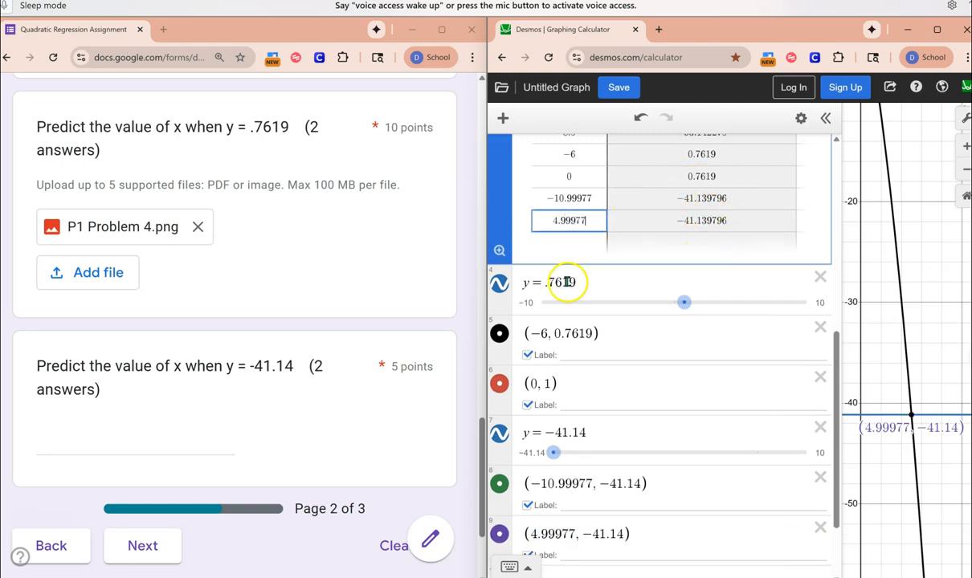
# Add the rounded x values -11 and 5 as two further rows of the prediction table.
pyautogui.click(593, 246)
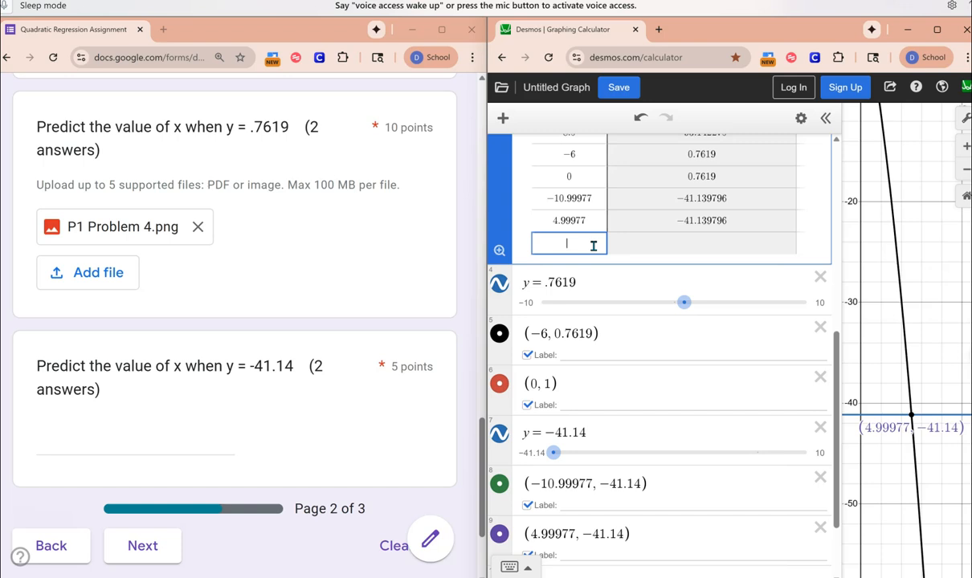
pyautogui.write('-1')
pyautogui.click(595, 260)
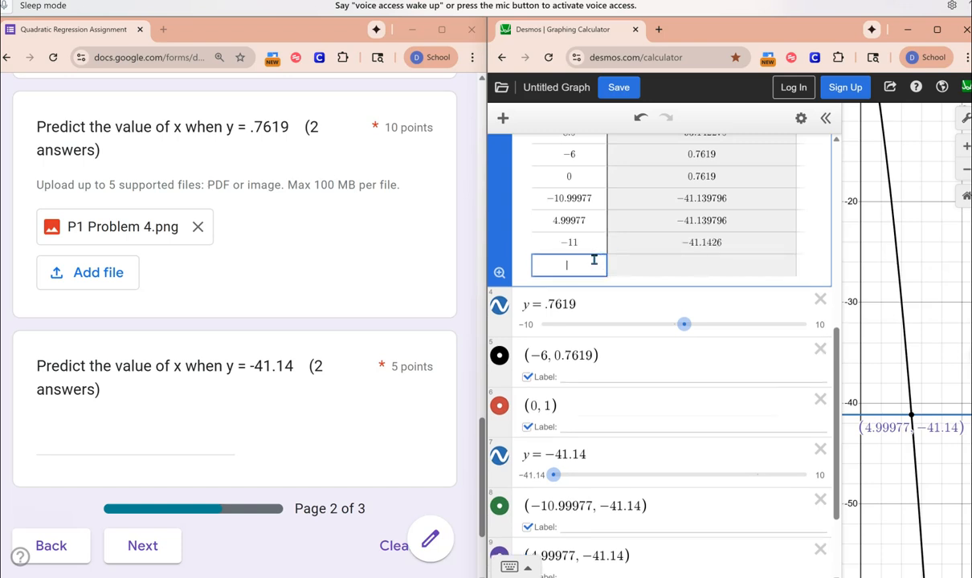
pyautogui.write('5')
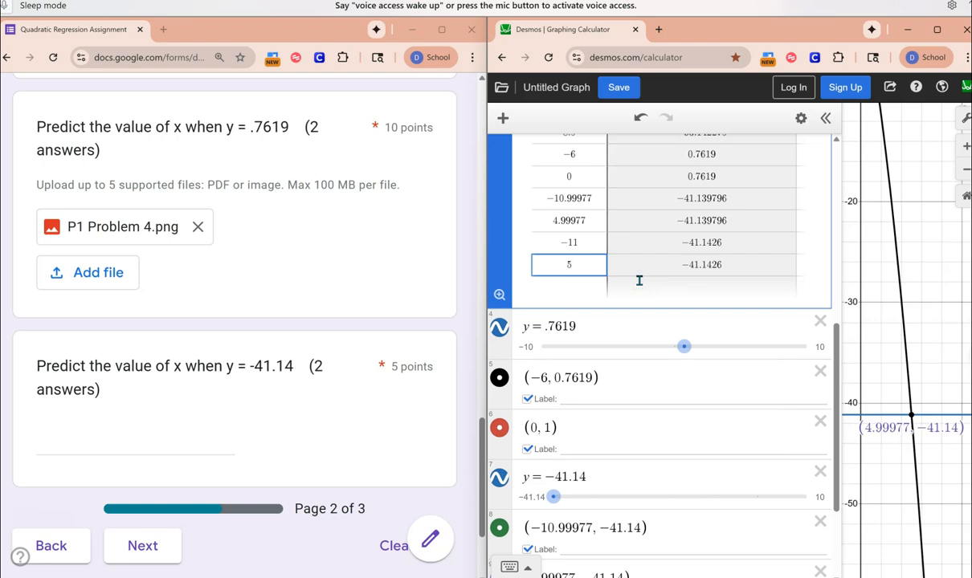
# Capture a snip of the prediction table rows for x = -10.99977, 4.99977, -11 and 5.
pyautogui.press('super')
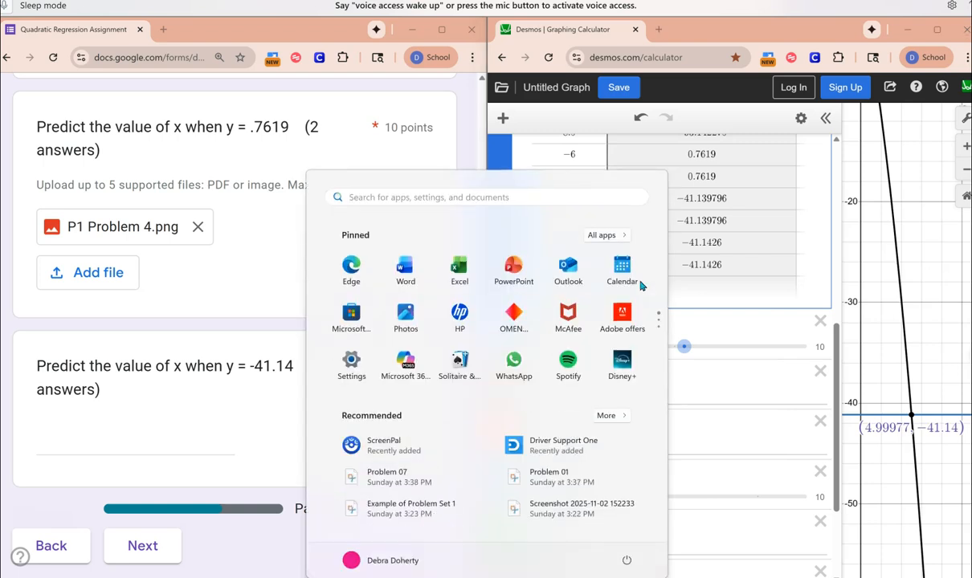
pyautogui.click(733, 390)
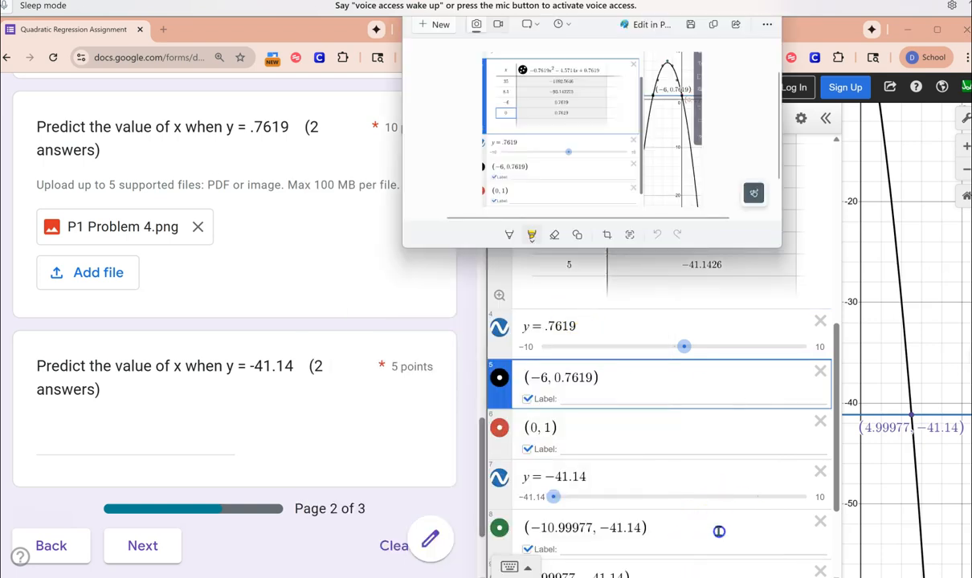
pyautogui.click(441, 27)
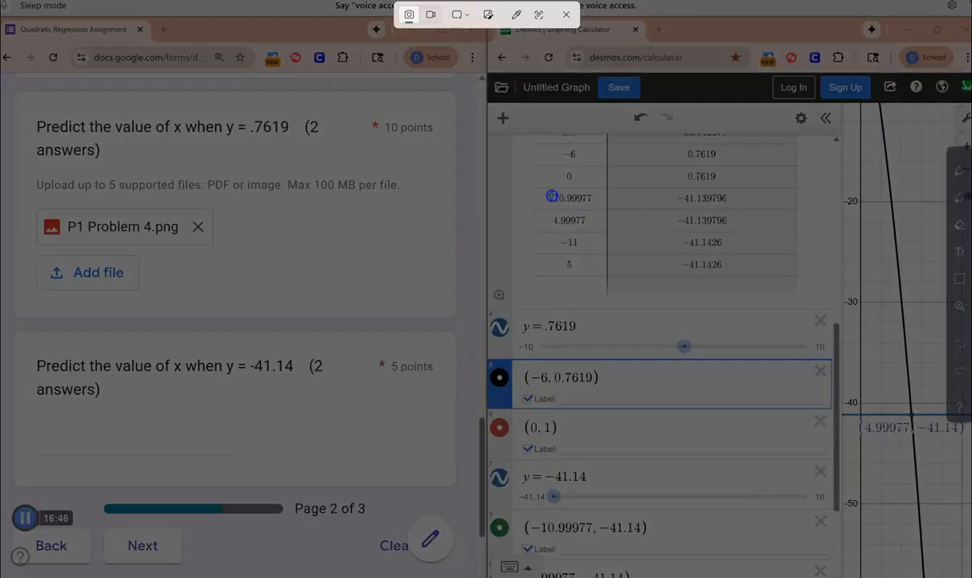
pyautogui.moveTo(533, 195); pyautogui.dragTo(757, 291)
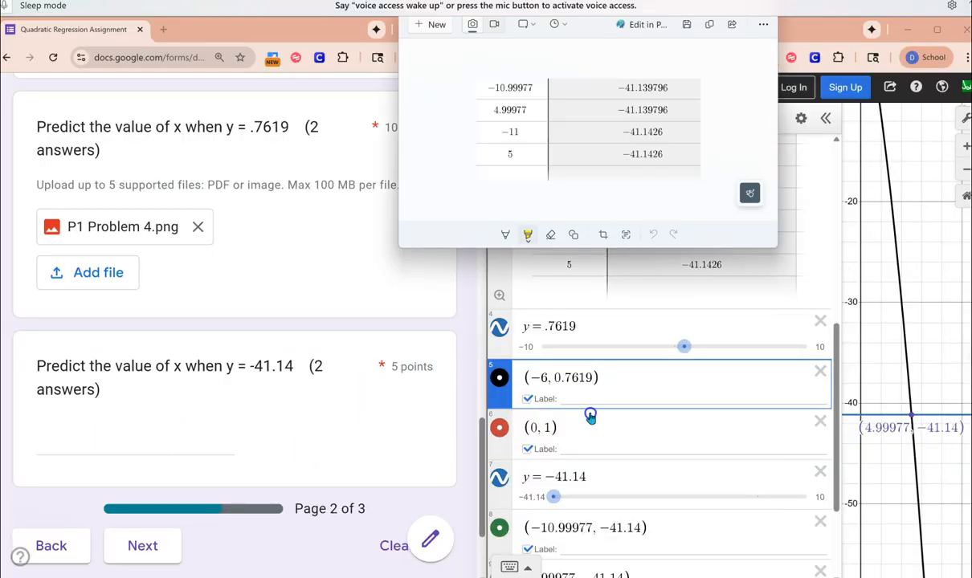
# Back in Desmos, review the prediction table rows for x = -11 and x = 5.
pyautogui.click(676, 427)
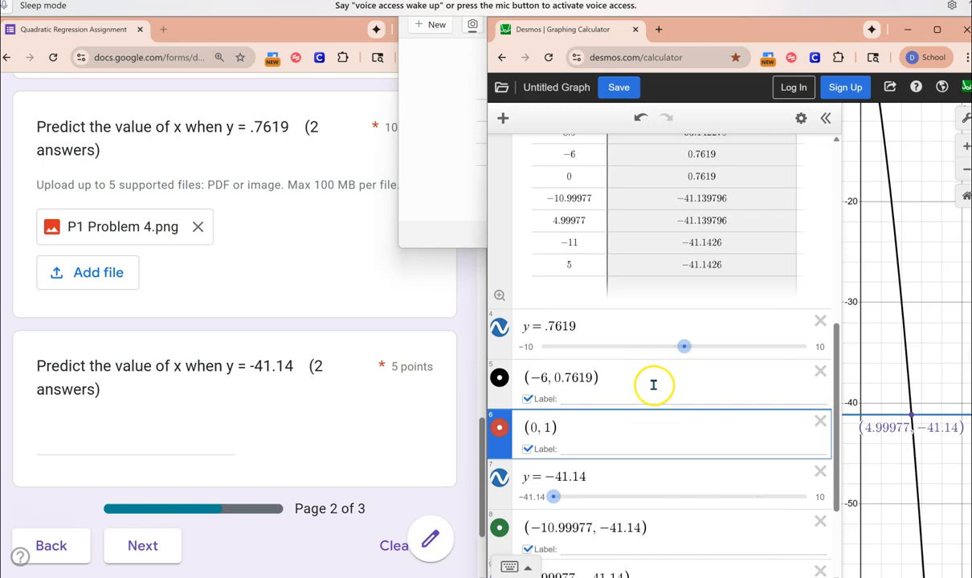
pyautogui.scroll(-1, 651, 384)
pyautogui.scroll(1, 687, 309)
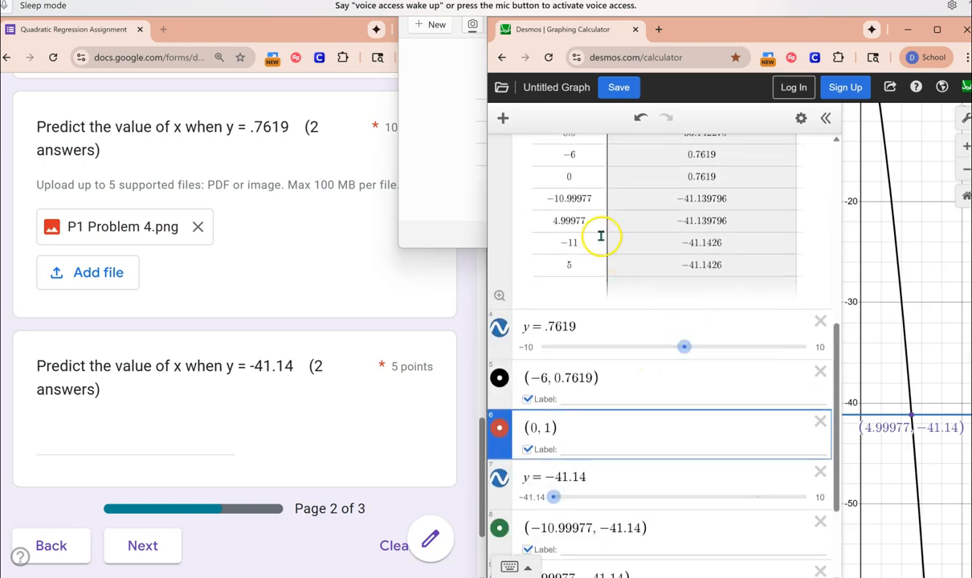
pyautogui.moveTo(566, 243); pyautogui.dragTo(708, 249)
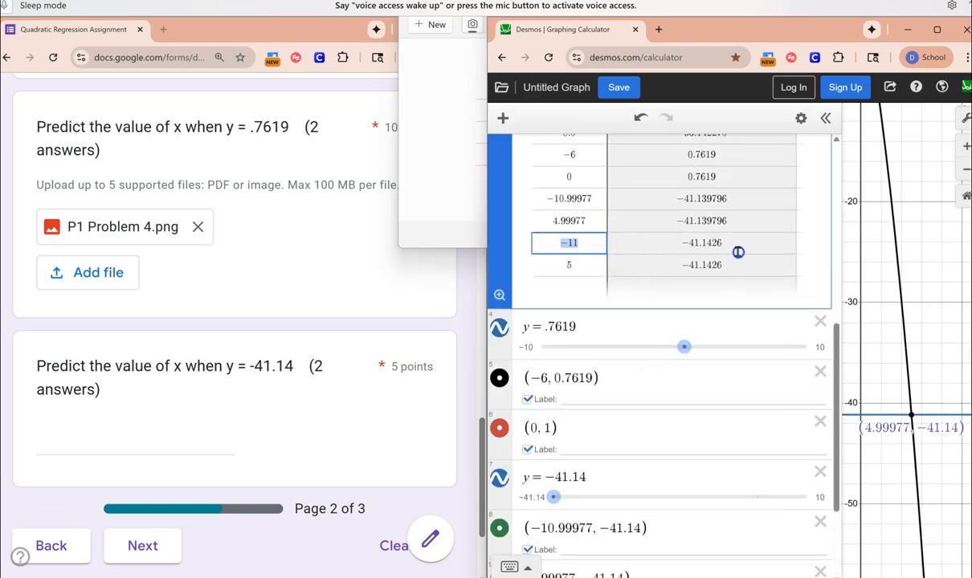
pyautogui.click(601, 261)
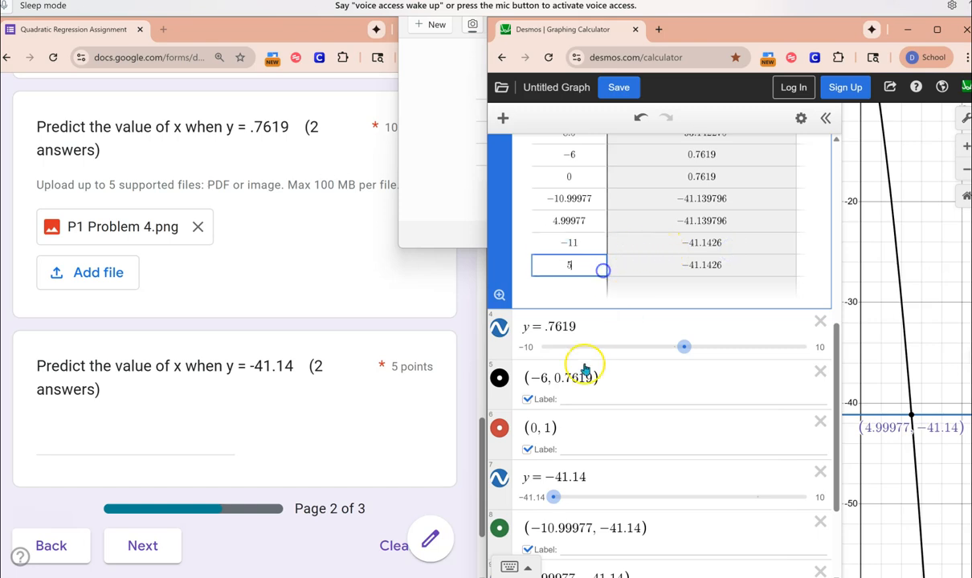
# Answer the y = -41.14 prediction question with "-11 and 5" and continue to the form's Problem Set 2 page.
pyautogui.click(179, 446)
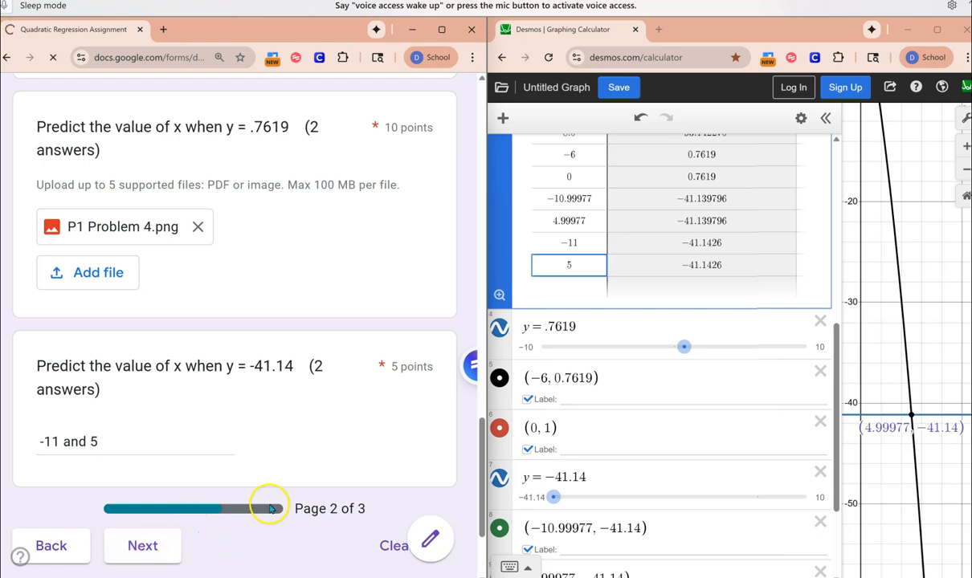
pyautogui.click(151, 542)
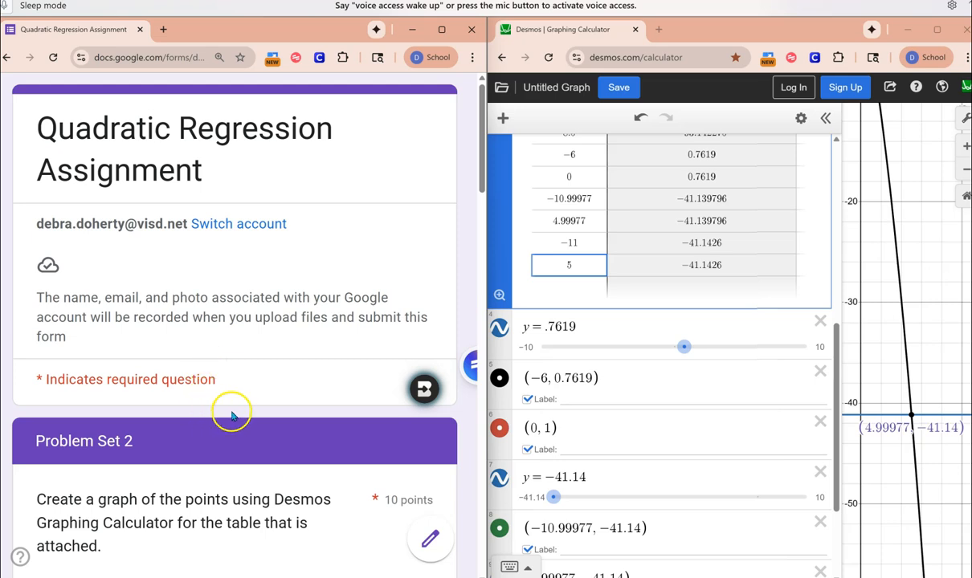
# Review the Problem Set 2 speed and gas mileage table and its regression model and prediction questions.
pyautogui.scroll(-3, 271, 419)
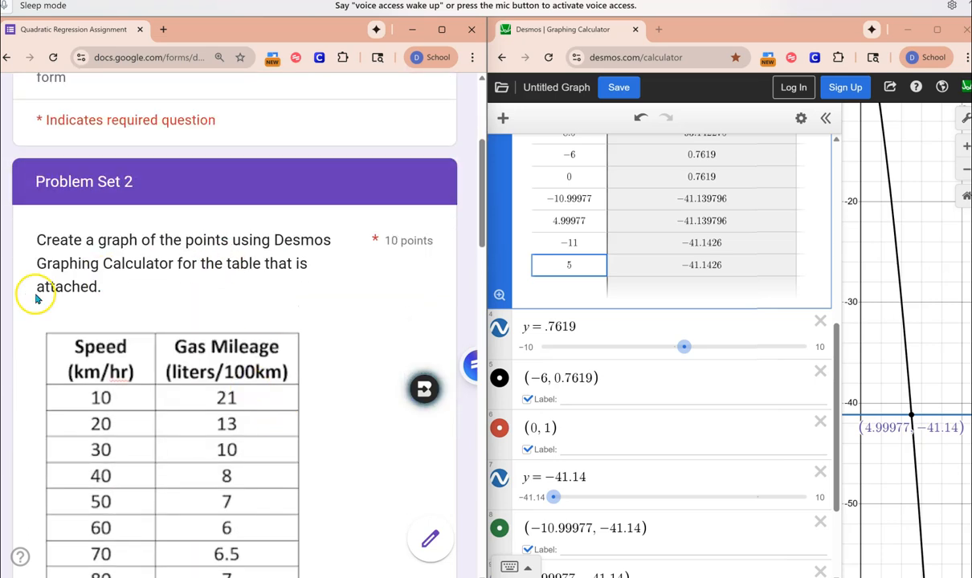
pyautogui.scroll(-6, 365, 456)
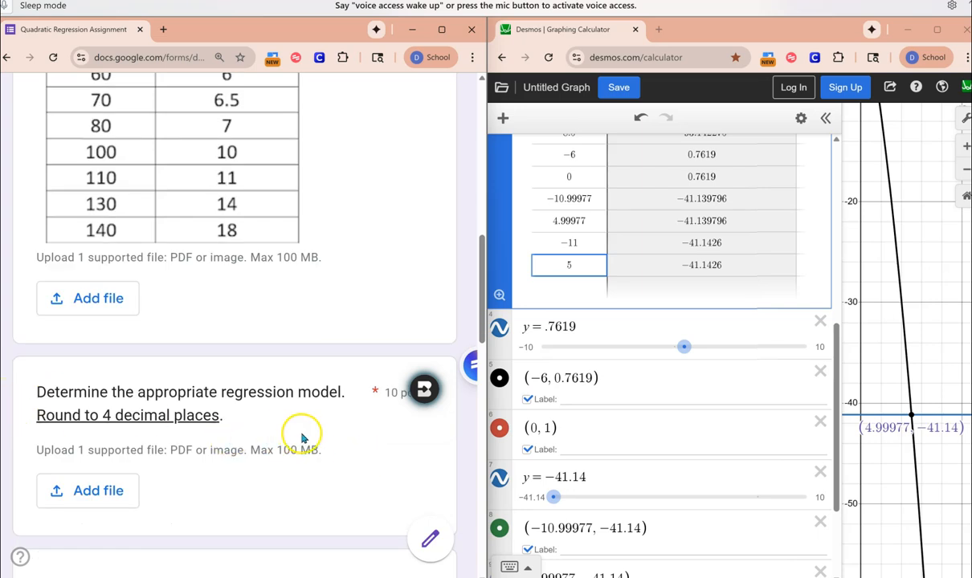
pyautogui.scroll(-2, 302, 434)
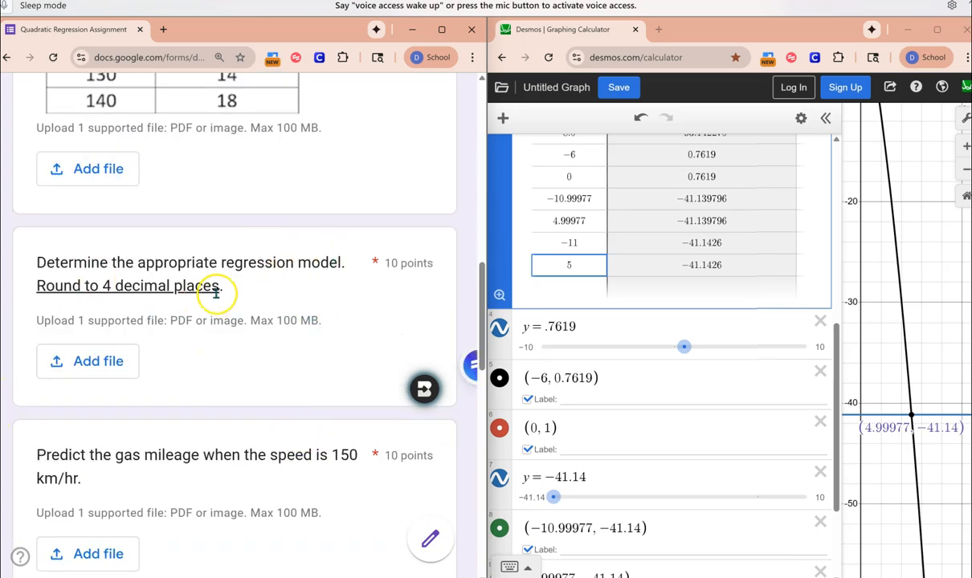
pyautogui.scroll(-1, 377, 354)
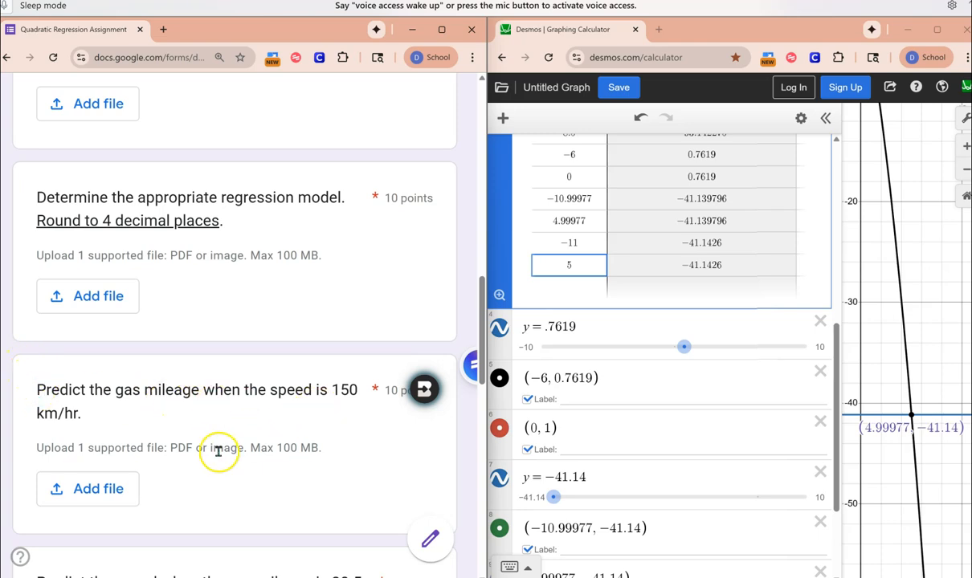
pyautogui.scroll(-5, 259, 438)
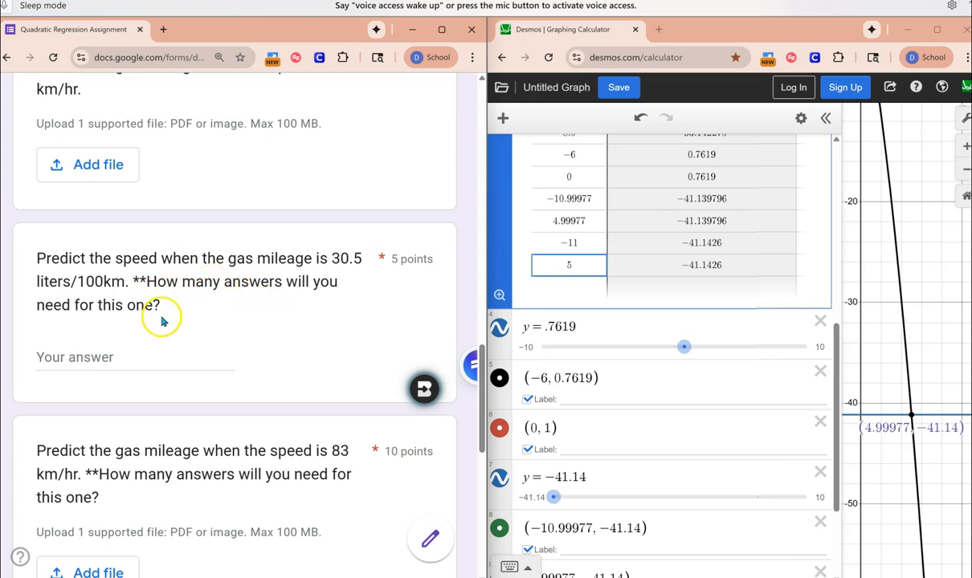
pyautogui.scroll(10, 336, 358)
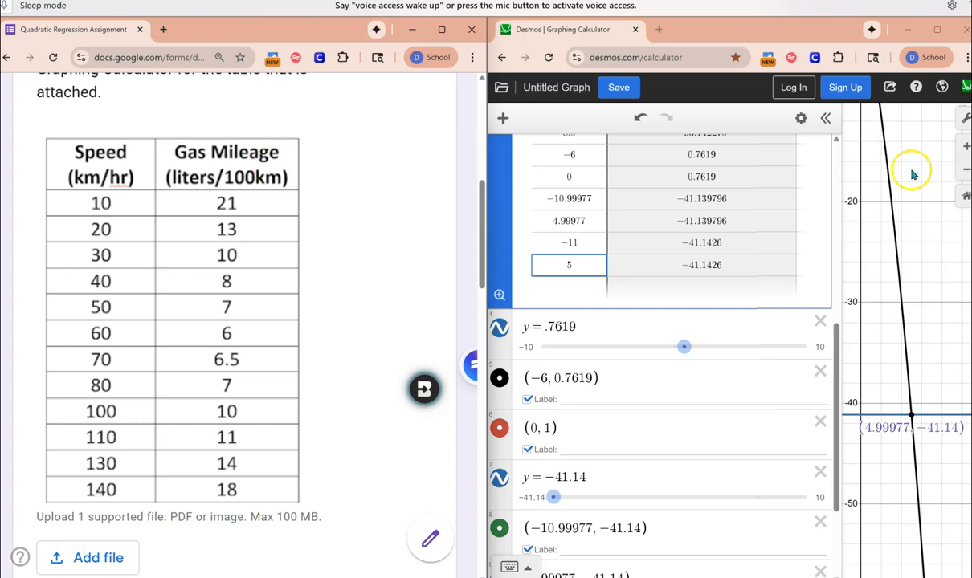
# Hide the Desmos expression list and reframe the graph to show the whole parabola with both horizontal lines and the labelled points.
pyautogui.click(828, 124)
pyautogui.scroll(-5, 683, 301)
pyautogui.scroll(-5, 674, 322)
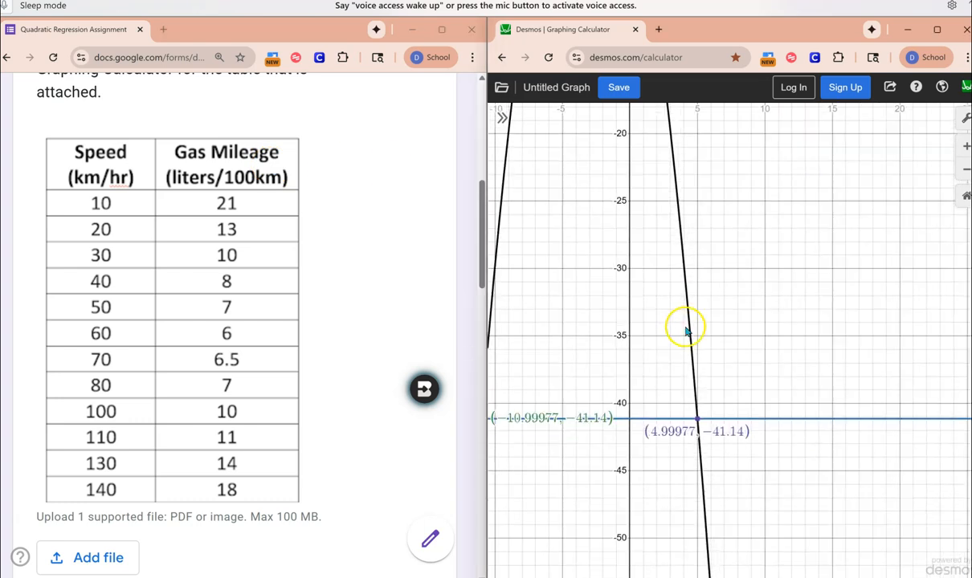
pyautogui.moveTo(619, 217); pyautogui.dragTo(626, 378)
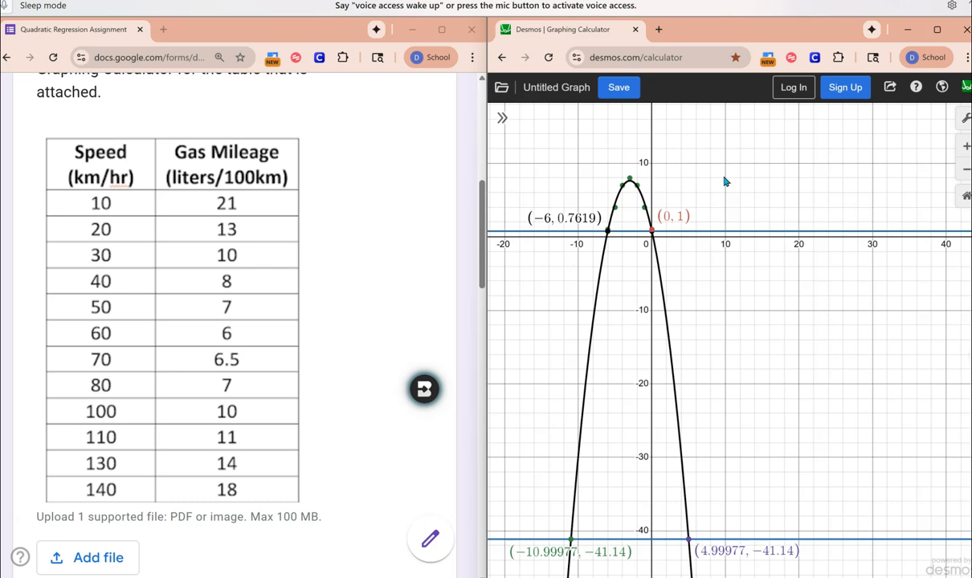
# Read through the Problem Set 2 questions to the end of the form, checking which prediction questions need a file upload or a written answer.
pyautogui.scroll(-4, 326, 404)
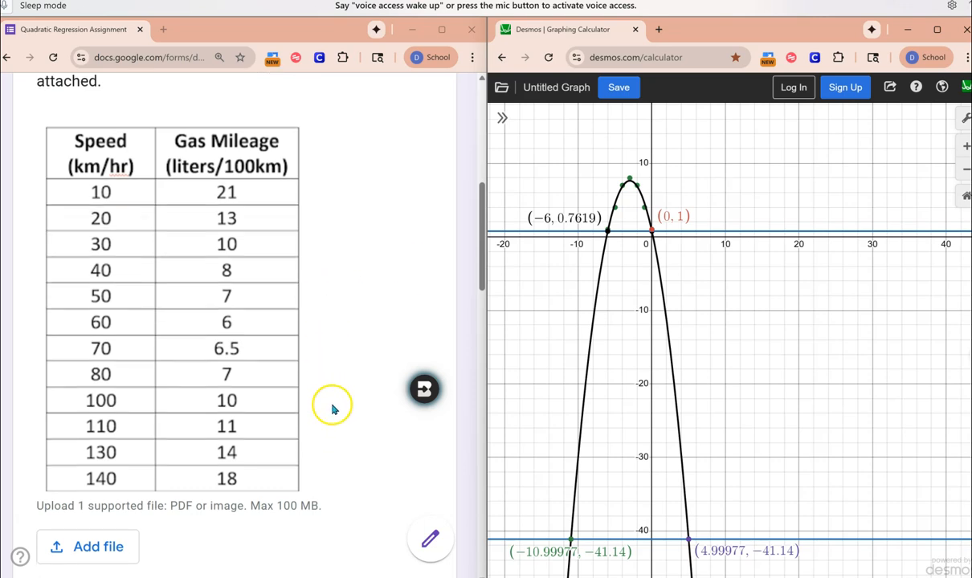
pyautogui.scroll(-3, 334, 410)
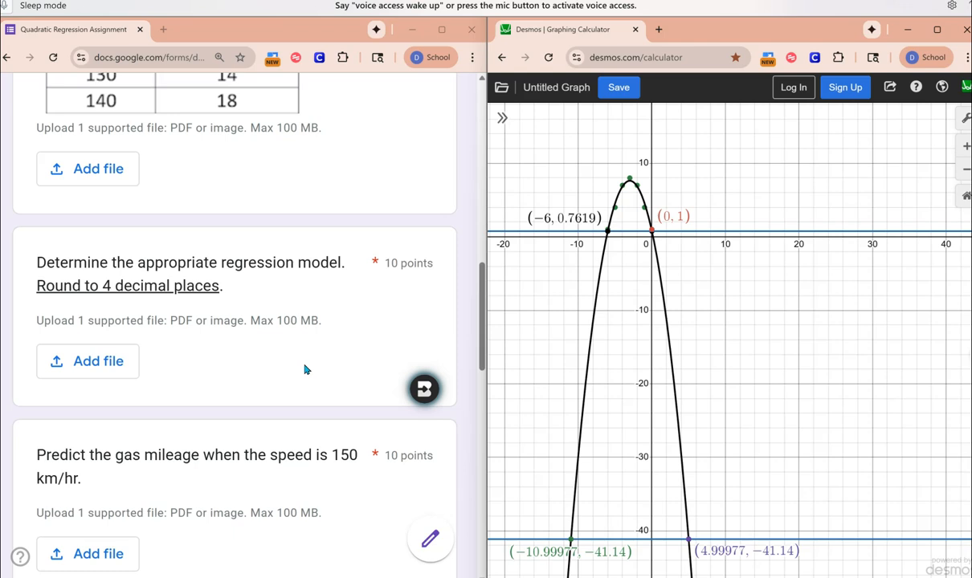
pyautogui.scroll(-4, 305, 370)
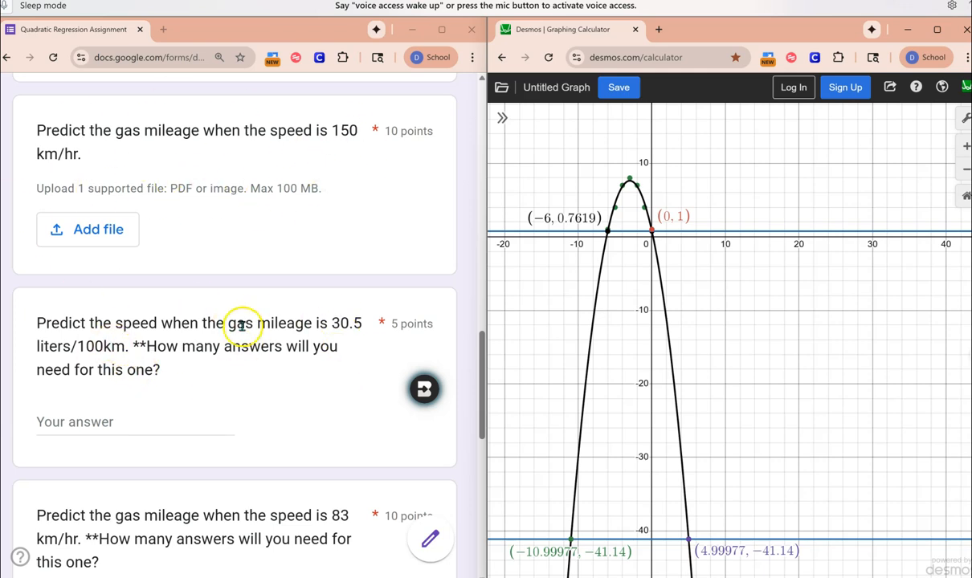
pyautogui.scroll(-1, 233, 388)
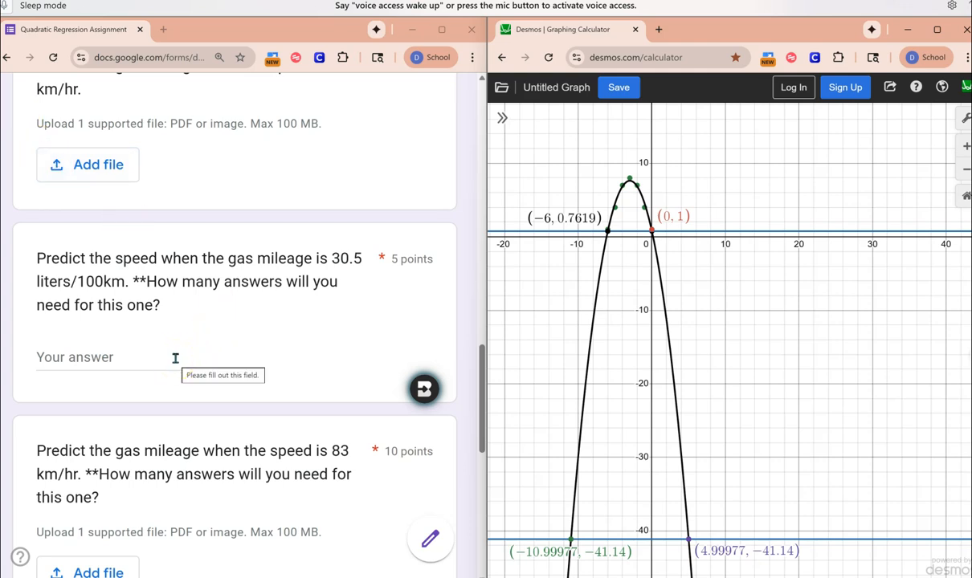
pyautogui.scroll(-1, 174, 358)
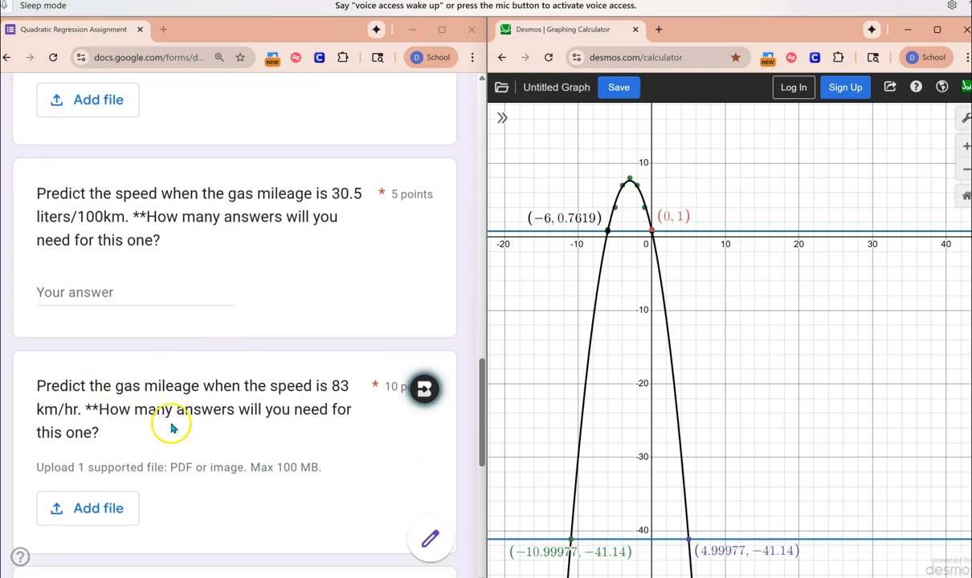
pyautogui.scroll(-2, 283, 438)
pyautogui.scroll(-1, 241, 421)
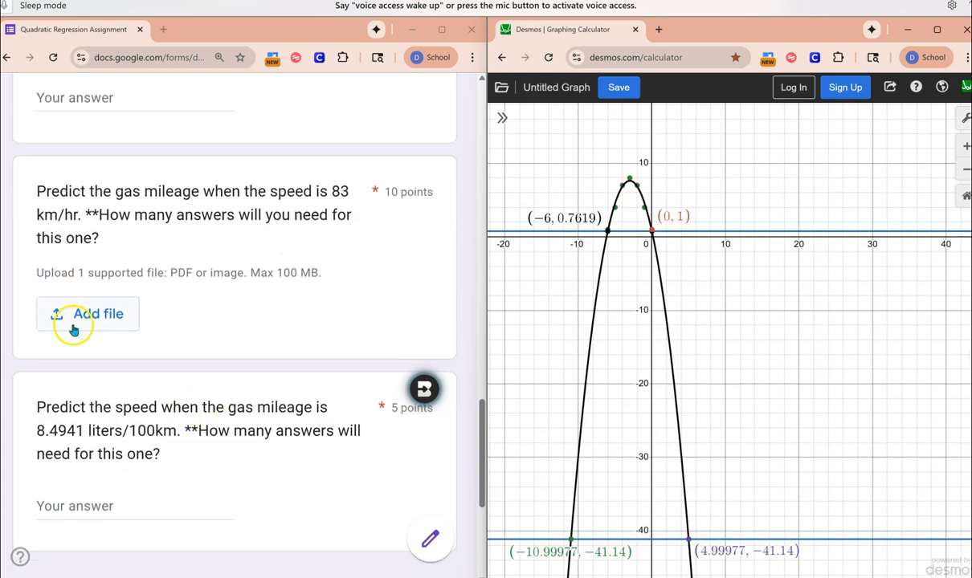
pyautogui.scroll(-2, 241, 337)
pyautogui.scroll(-3, 332, 346)
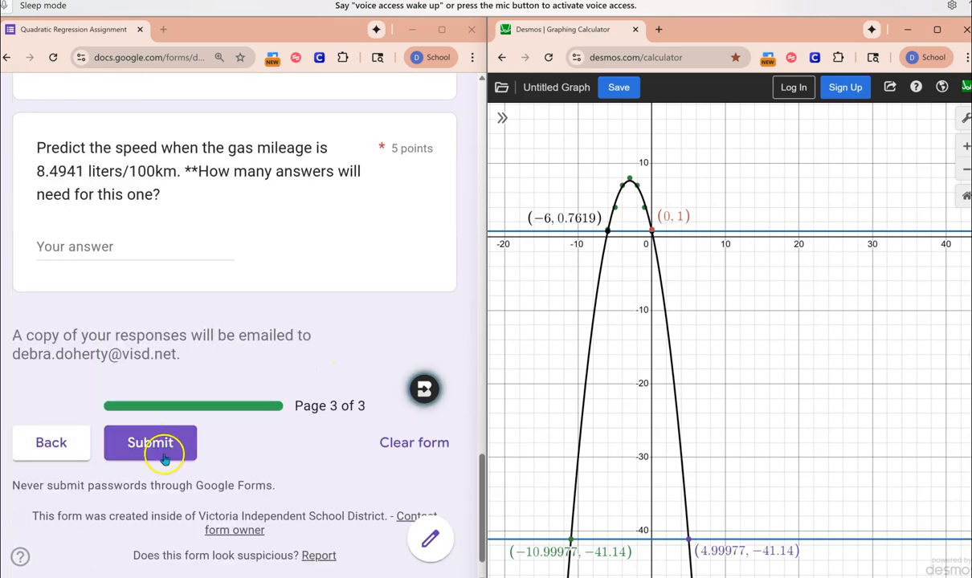
pyautogui.click(188, 450)
pyautogui.scroll(7, 241, 442)
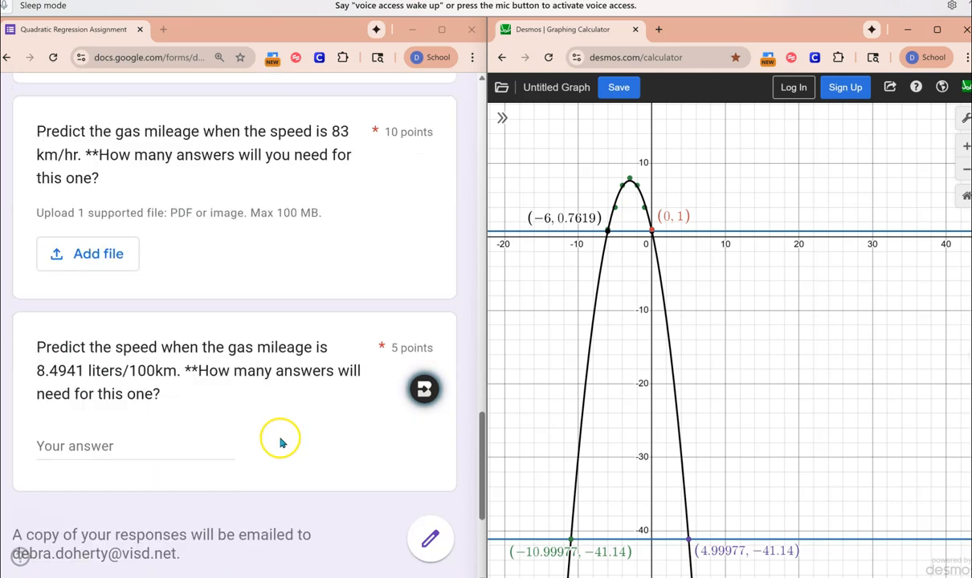